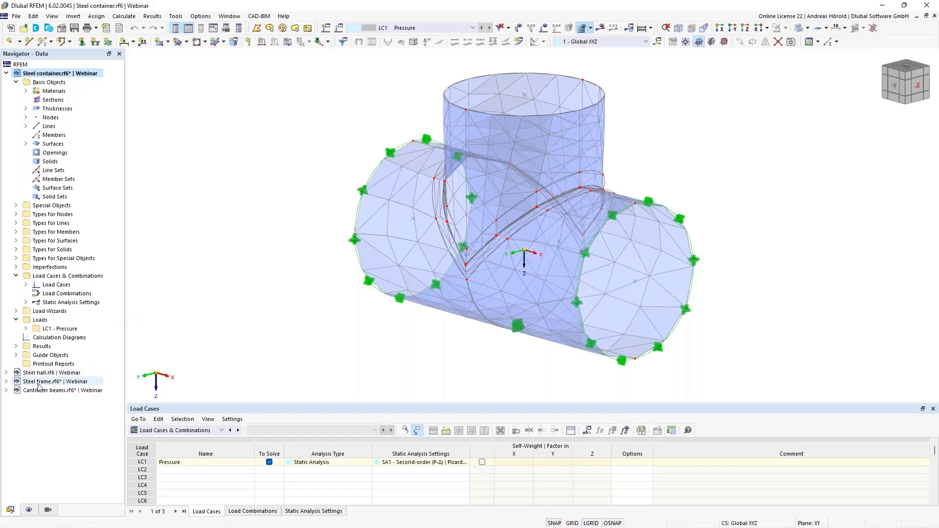
Turn on the mesh quality display for the steel container model
click(29, 511)
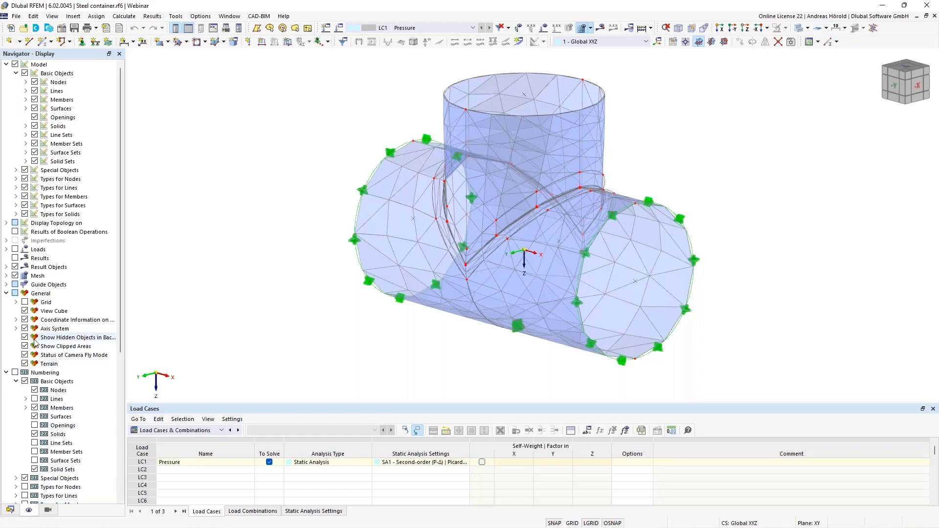
scroll(36, 307, down, 2)
scroll(36, 307, down, 6)
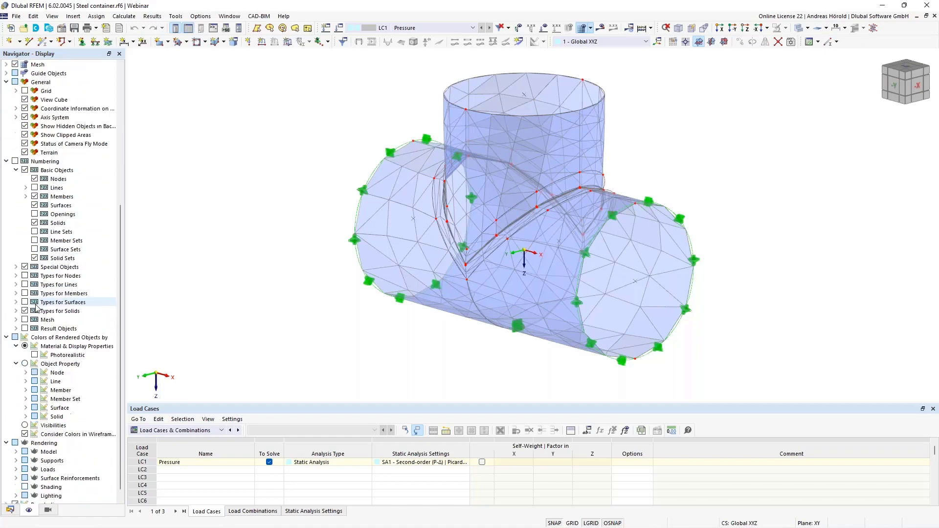
scroll(36, 307, up, 8)
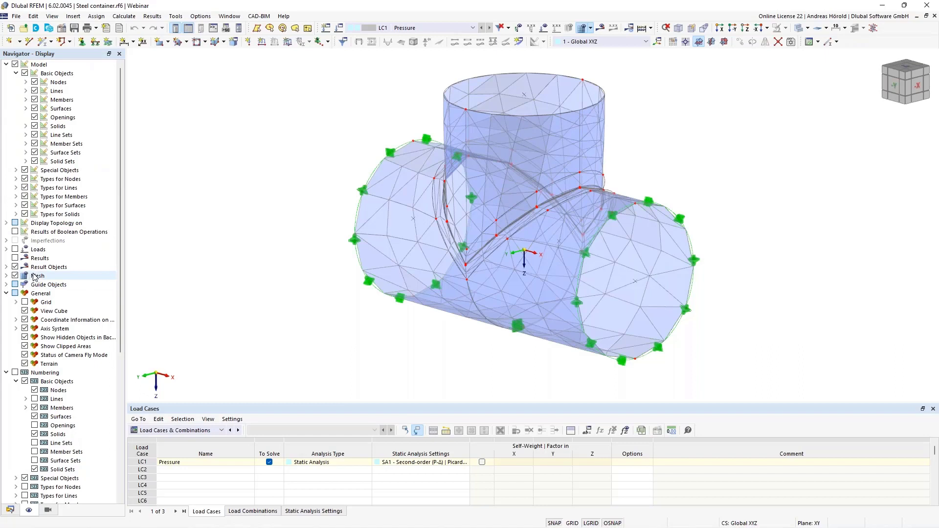
click(7, 276)
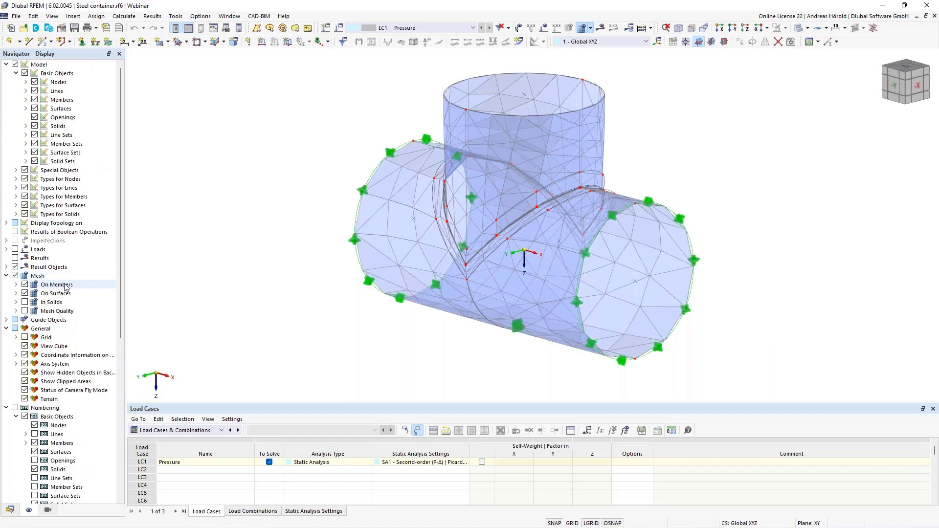
scroll(22, 292, down, 4)
click(16, 206)
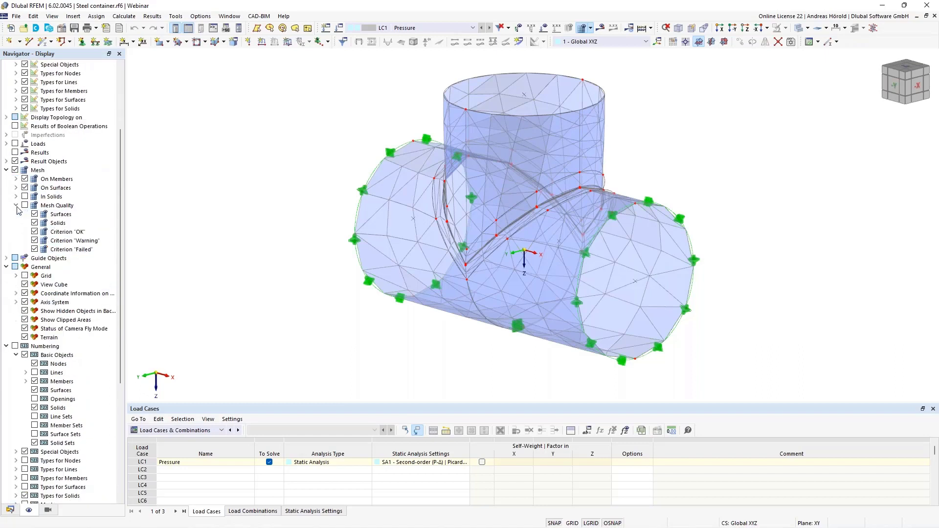
click(25, 206)
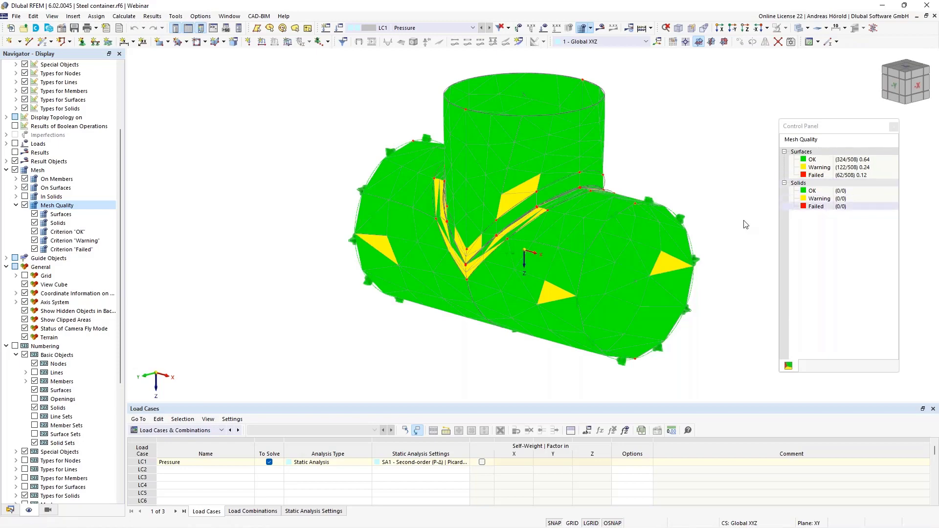
Hide the "OK" and "Warning" mesh quality criteria and inspect the failed elements along the pipe intersection
scroll(538, 202, up, 3)
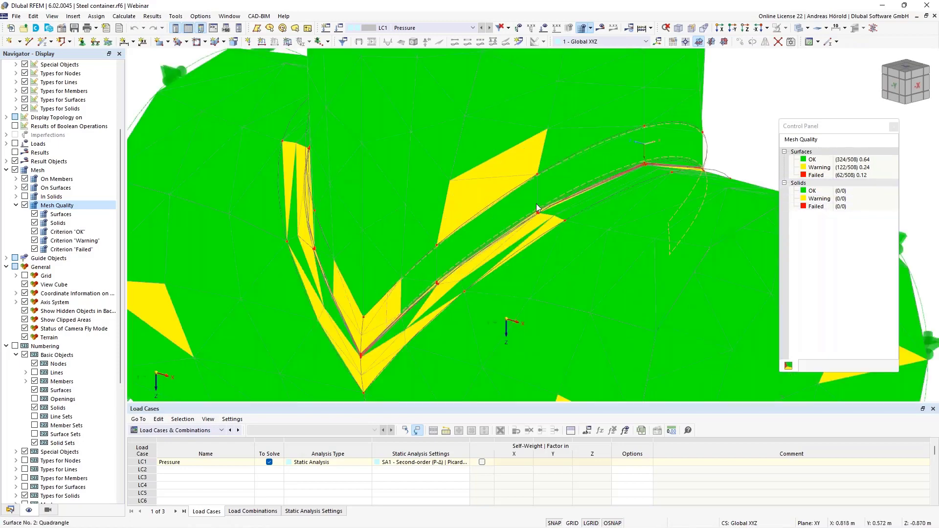
scroll(455, 295, up, 3)
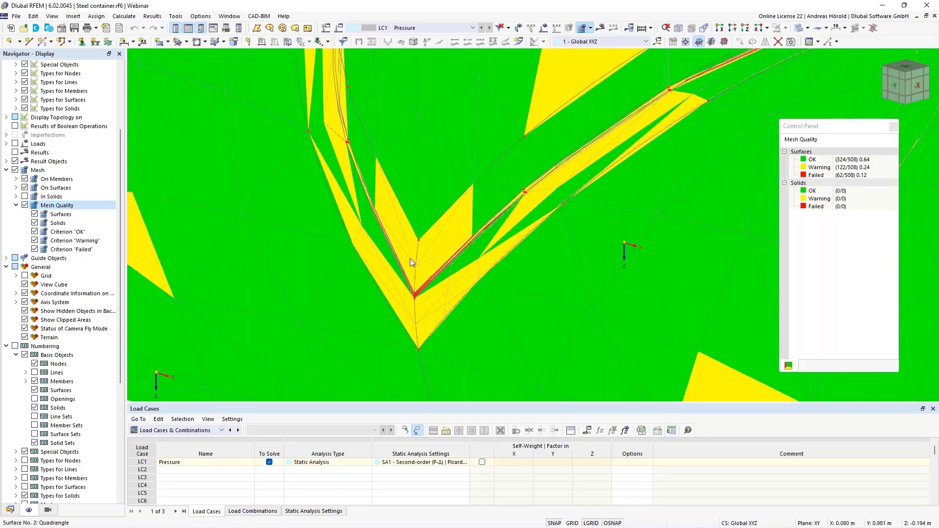
scroll(410, 258, up, 3)
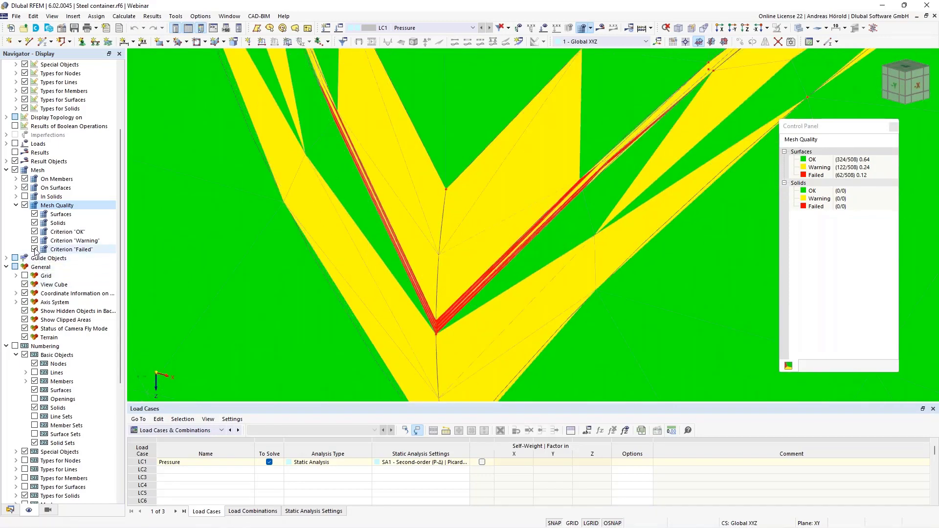
click(35, 232)
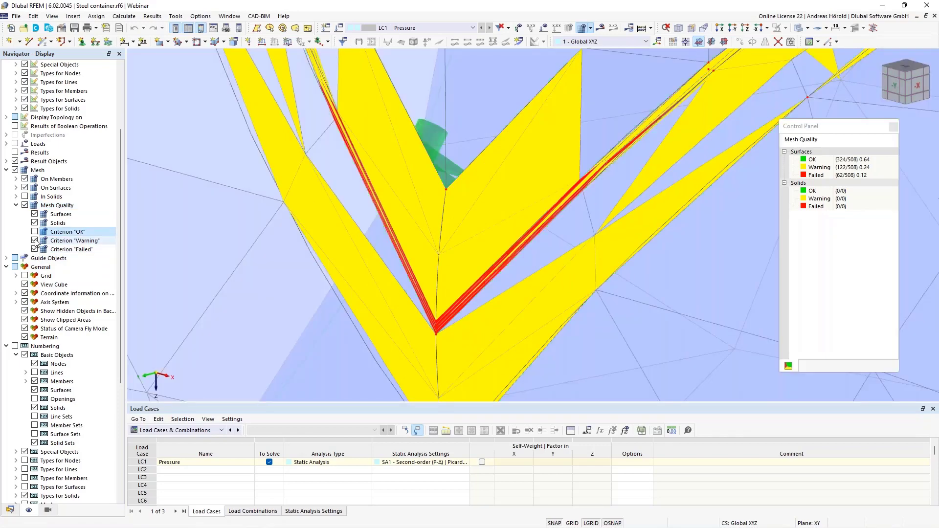
click(35, 241)
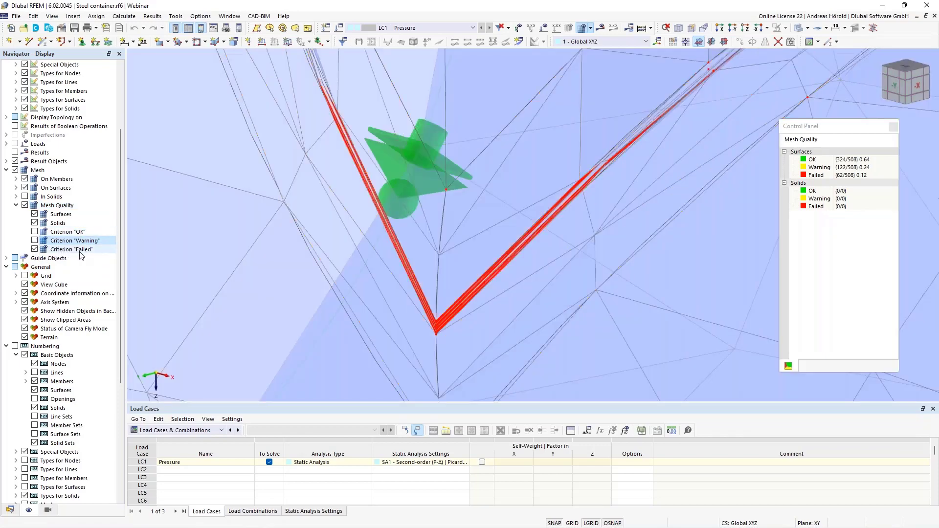
scroll(448, 274, down, 5)
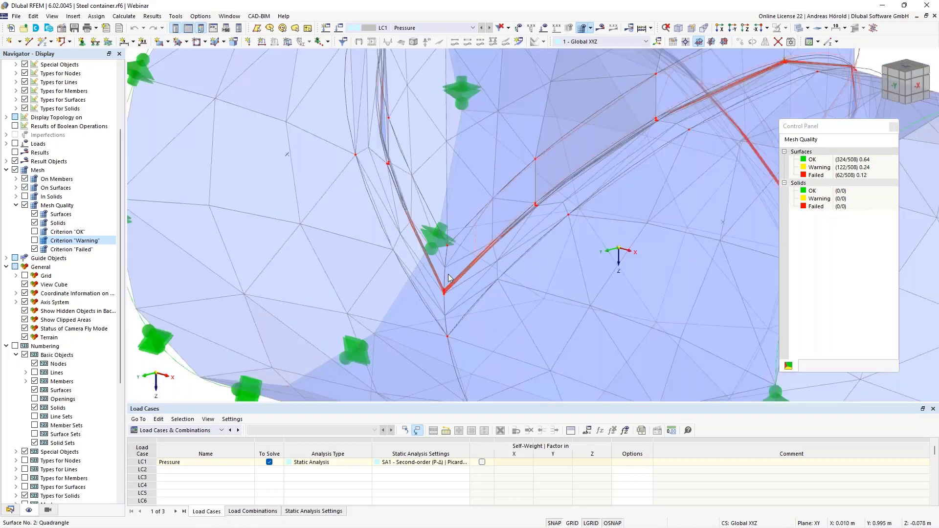
scroll(449, 277, up, 4)
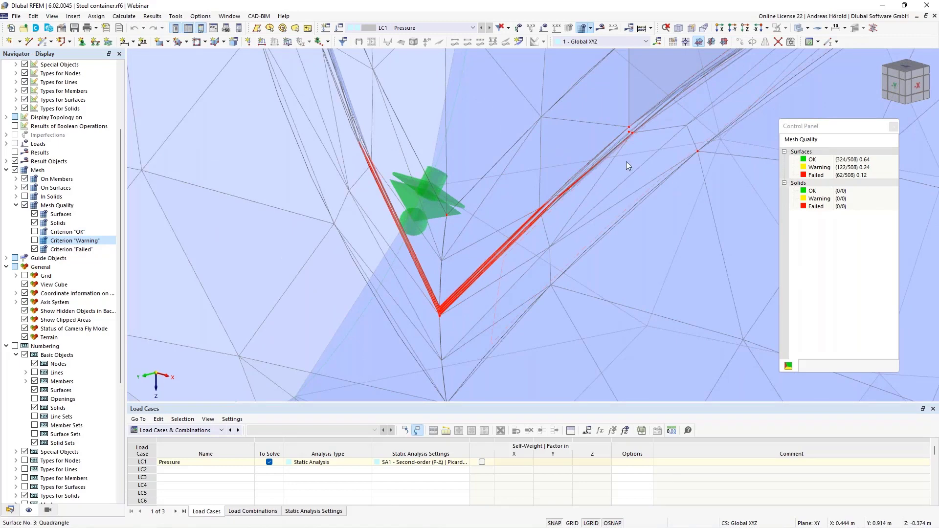
scroll(556, 195, down, 5)
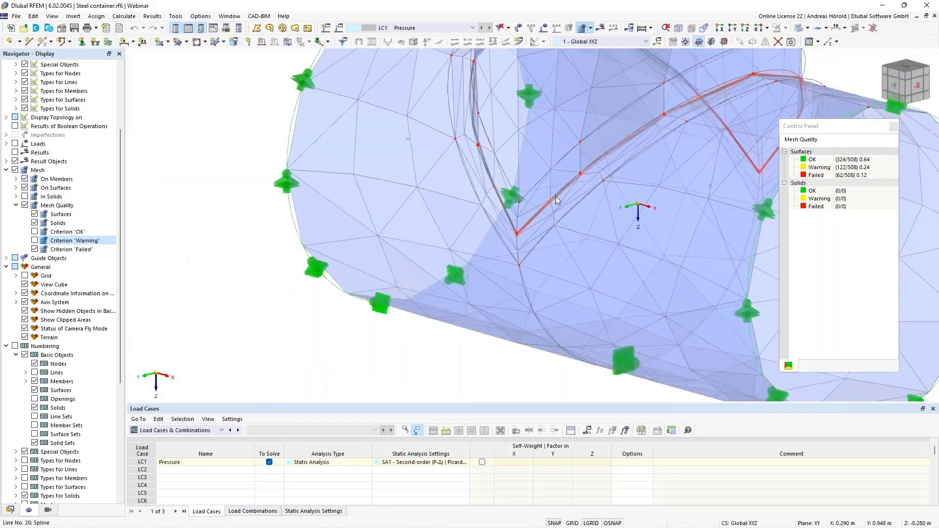
middle_drag(536, 219, 484, 251)
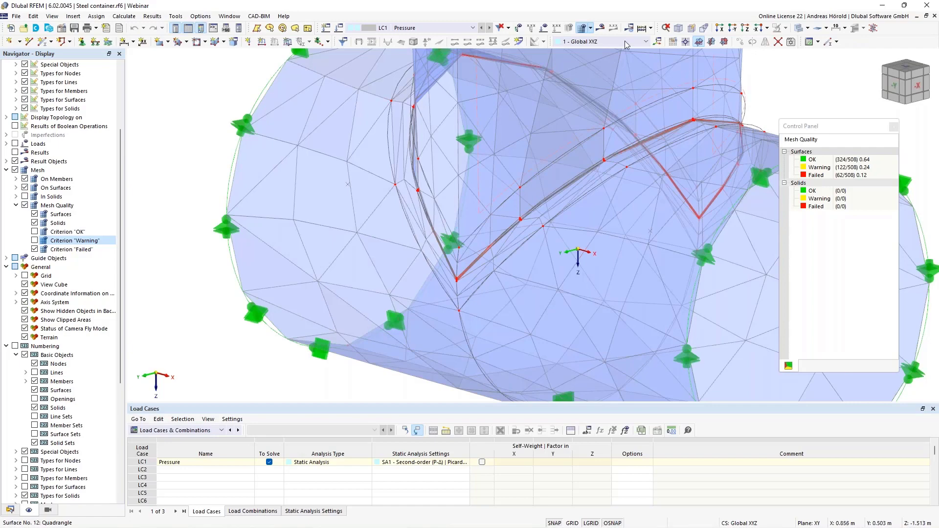
Open the mesh settings and review the quality criteria for surfaces
click(651, 29)
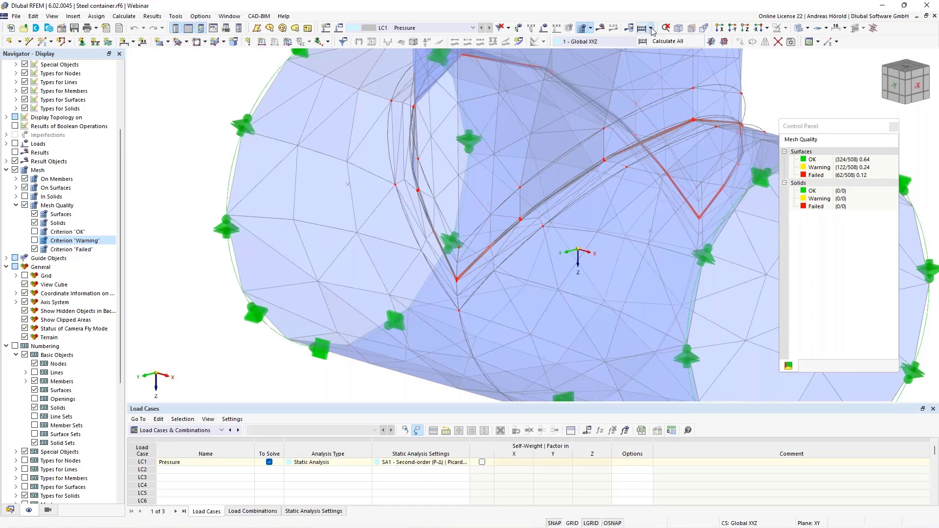
click(591, 29)
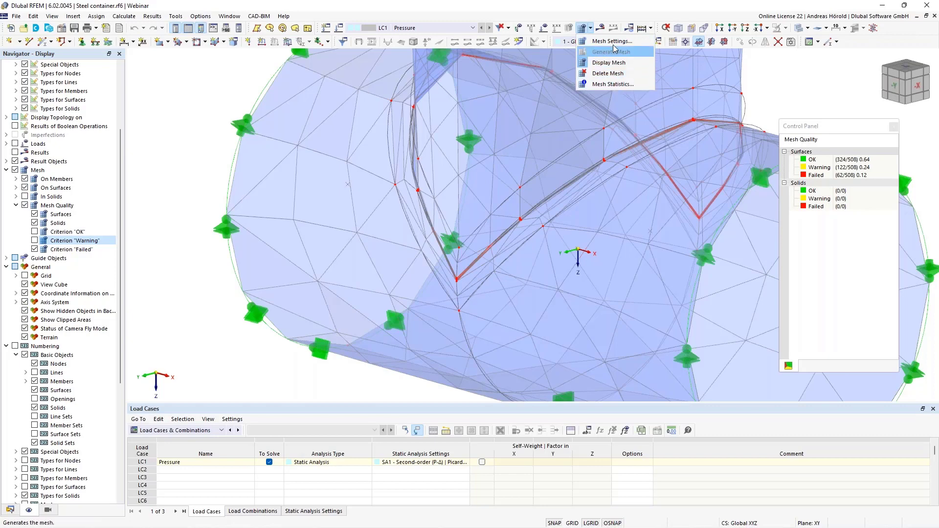
click(612, 41)
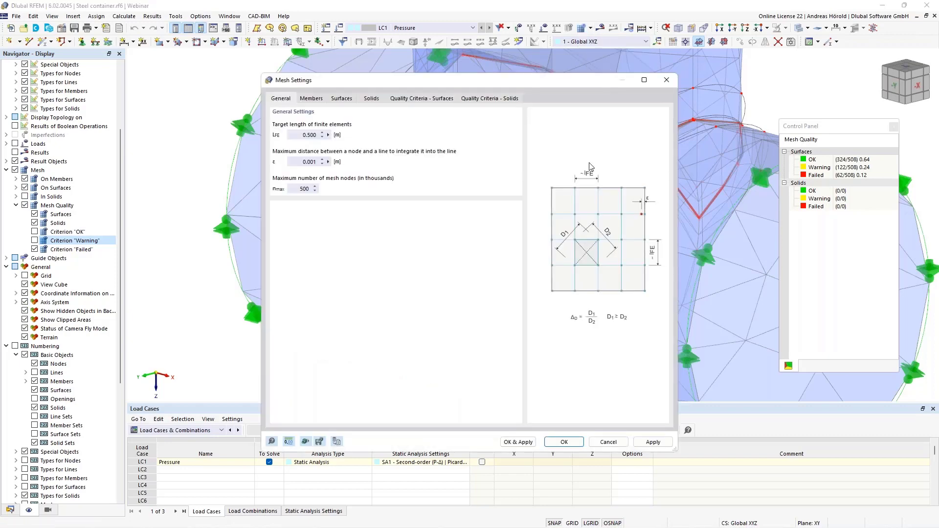
click(422, 100)
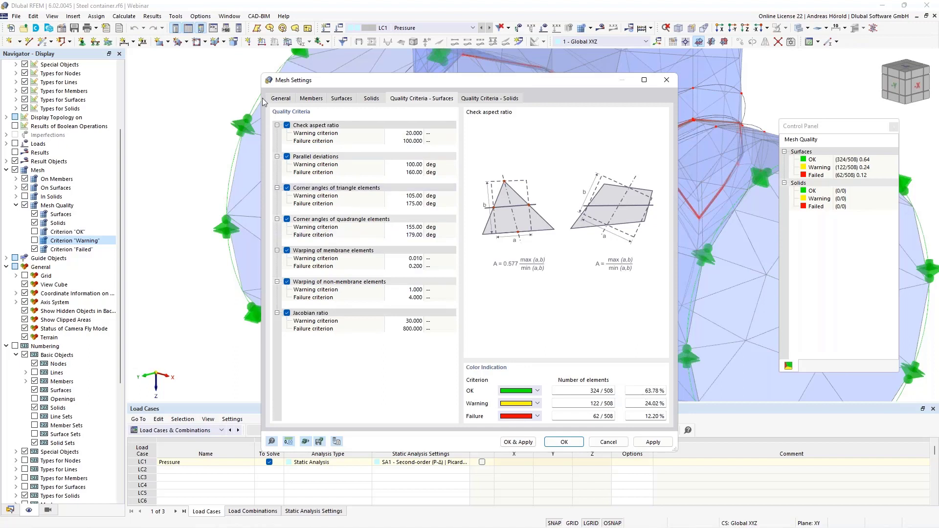
Set the general target length of finite elements to 0.1 m and regenerate the mesh
click(278, 100)
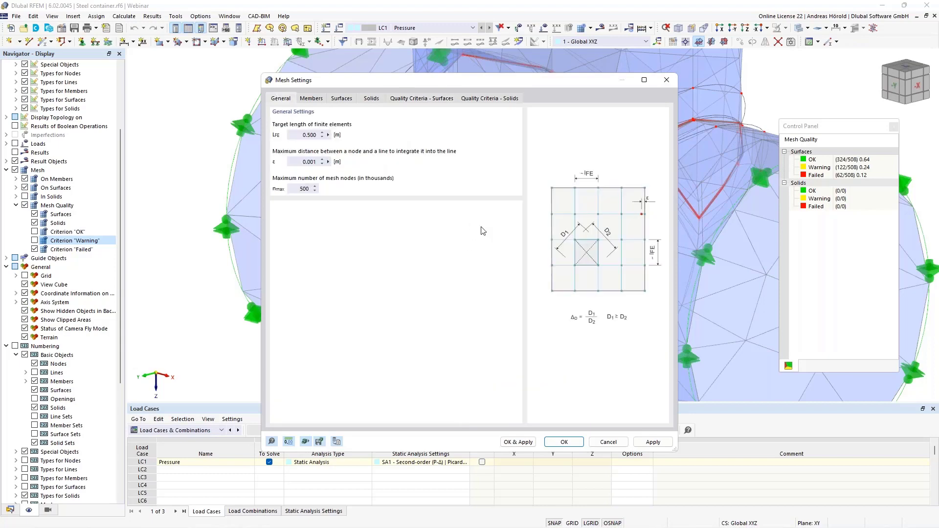
drag(584, 84, 362, 76)
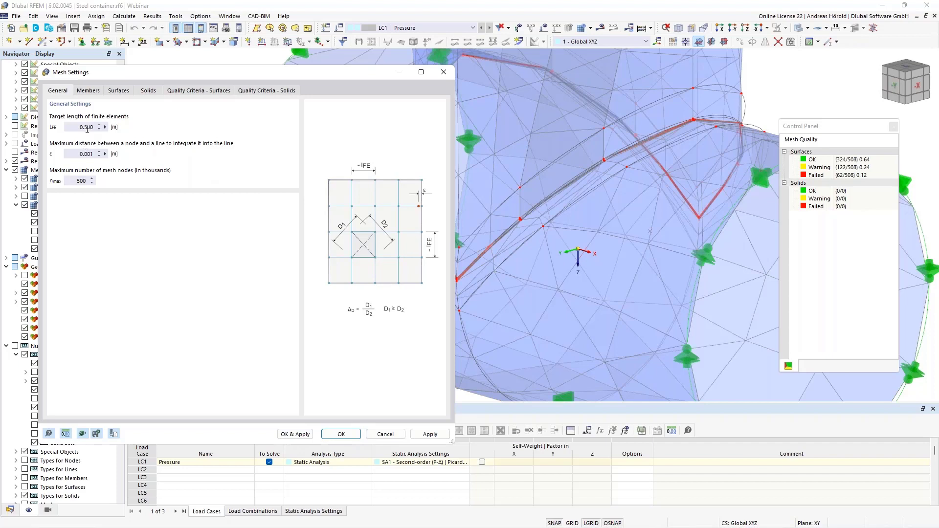
drag(86, 127, 104, 124)
text(1)
click(295, 434)
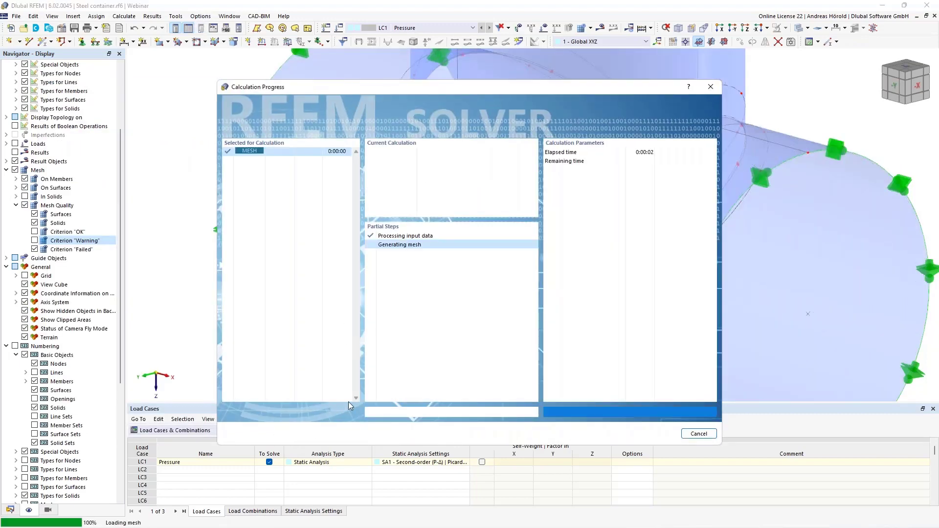
Show the "OK" and "Warning" mesh quality criteria again and review the refined mesh
scroll(527, 246, down, 3)
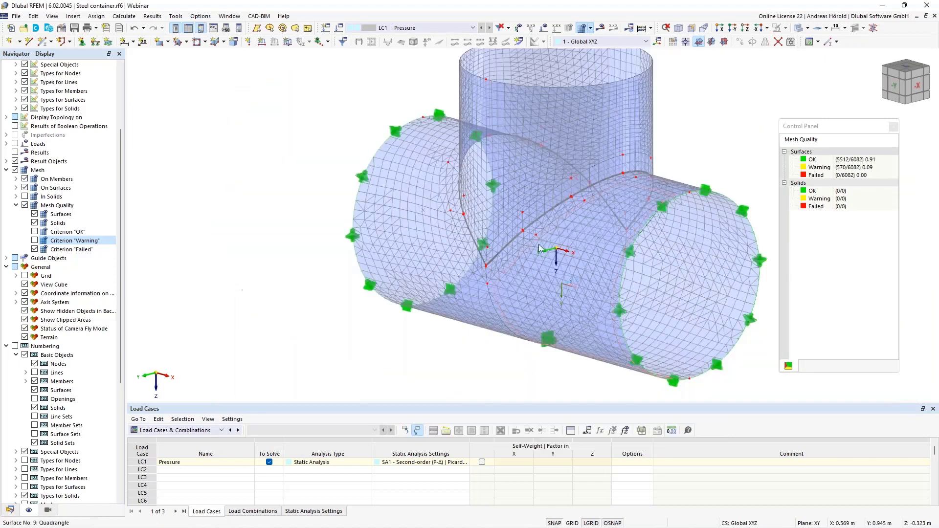
middle_drag(665, 168, 648, 178)
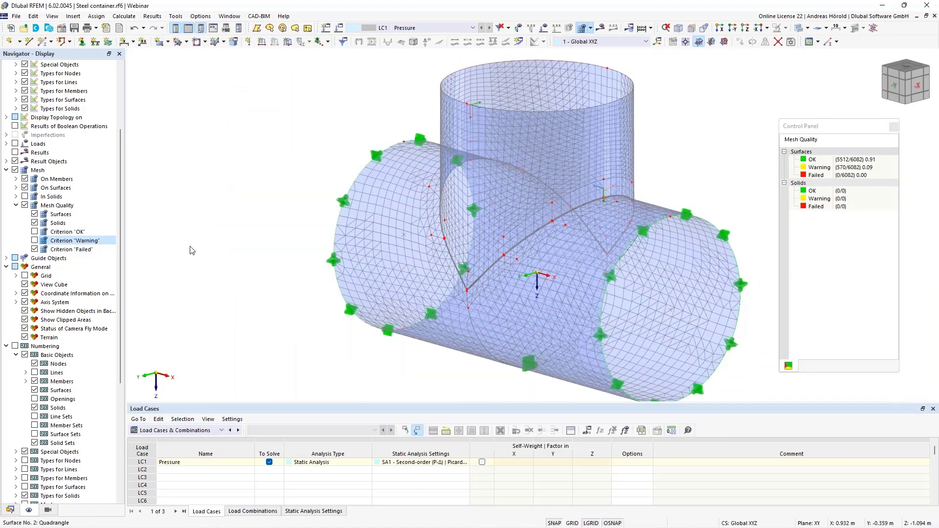
click(34, 240)
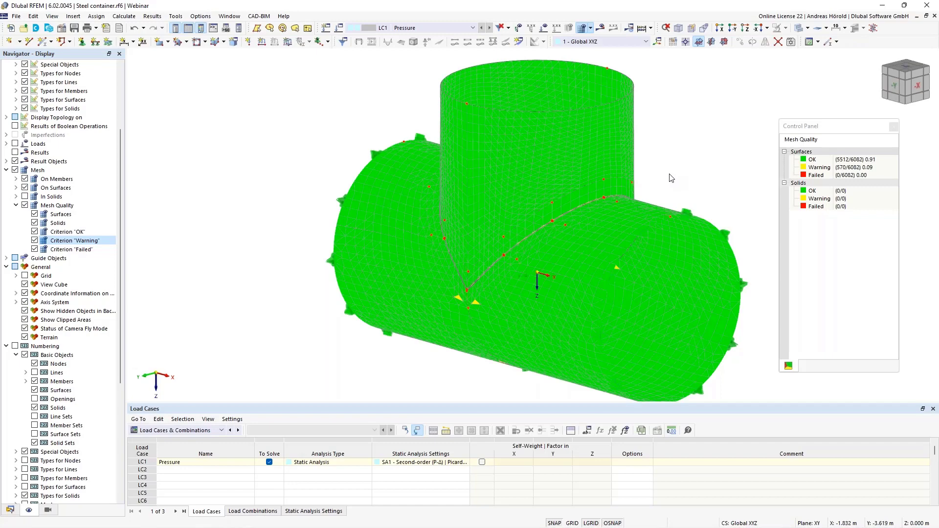
scroll(671, 178, down, 2)
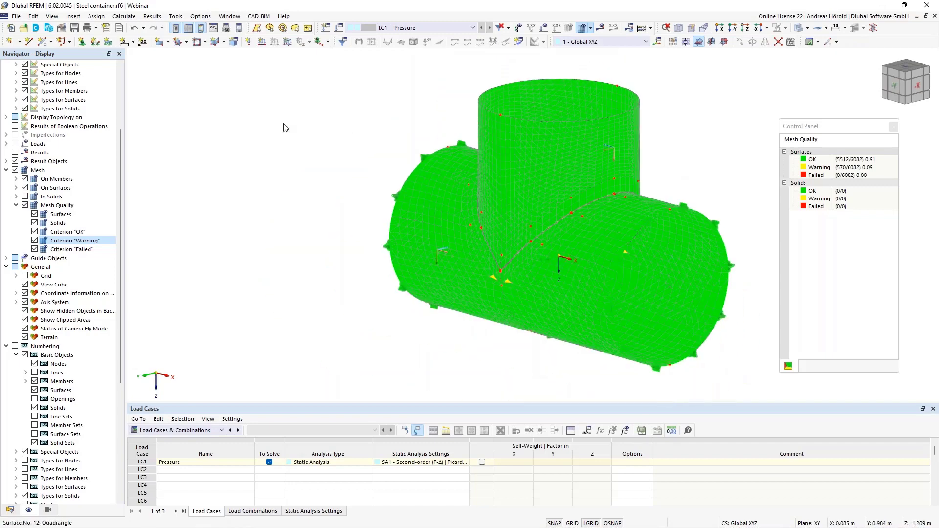
Switch to the Steel hall model and enlarge its Load Cases table to list all load cases
click(10, 510)
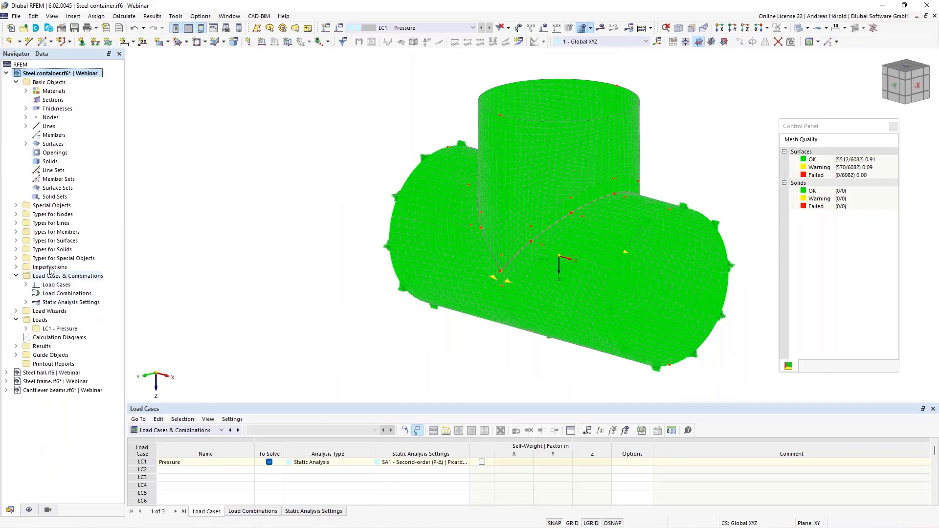
click(41, 374)
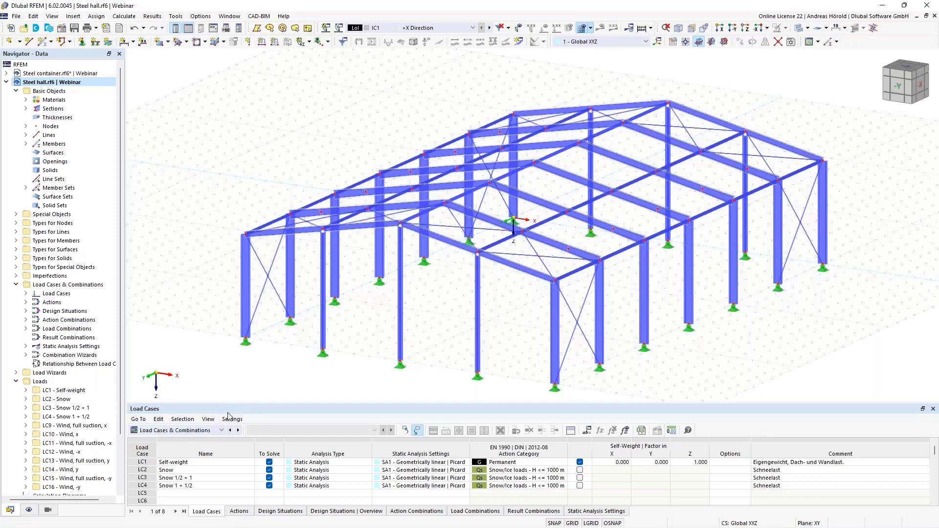
click(174, 431)
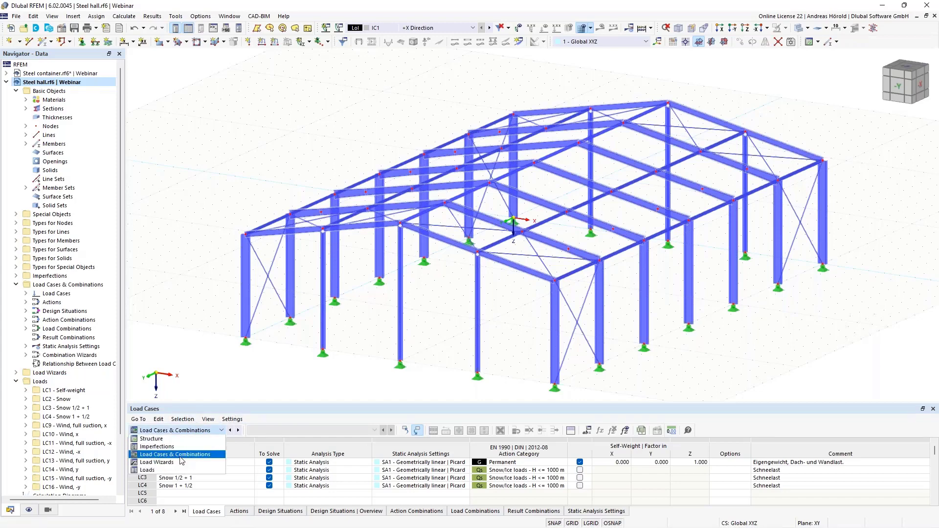
click(185, 458)
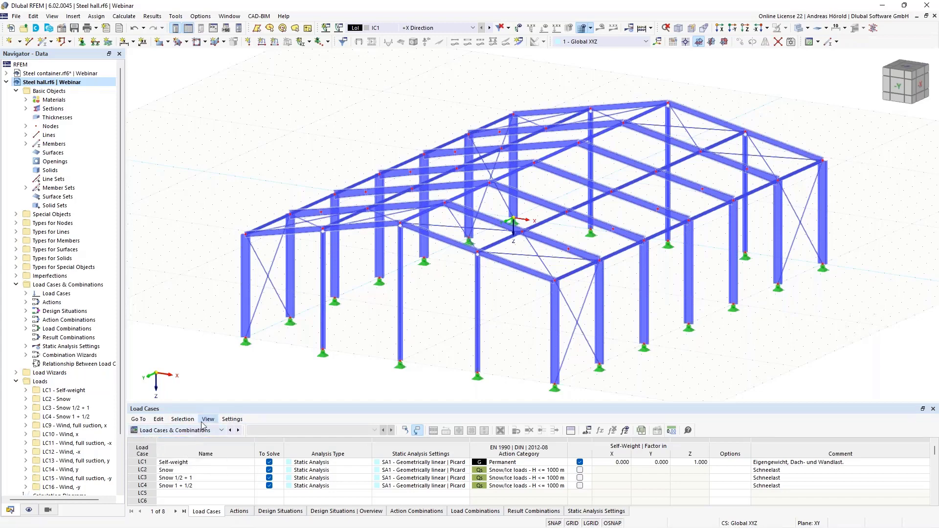
drag(210, 402, 213, 296)
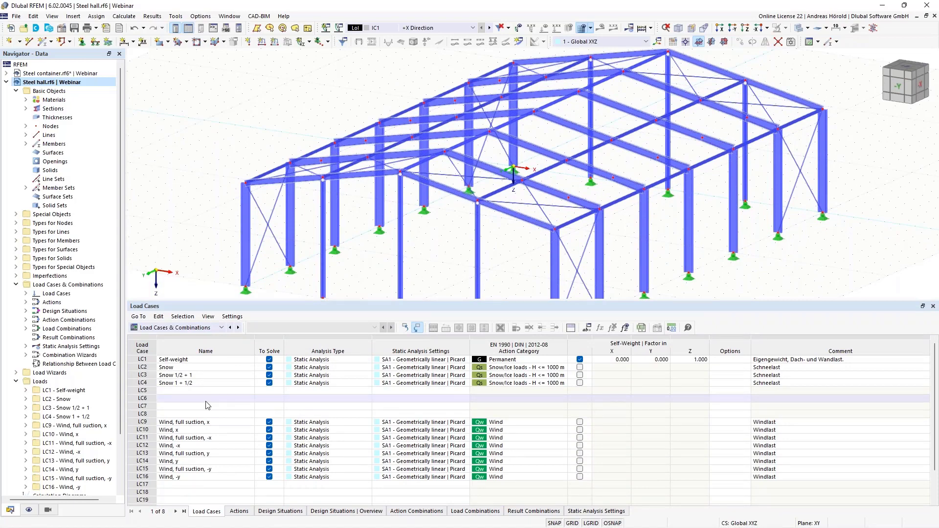
Delete the empty LC6 row from the Load Cases table and undo the deletion
click(190, 400)
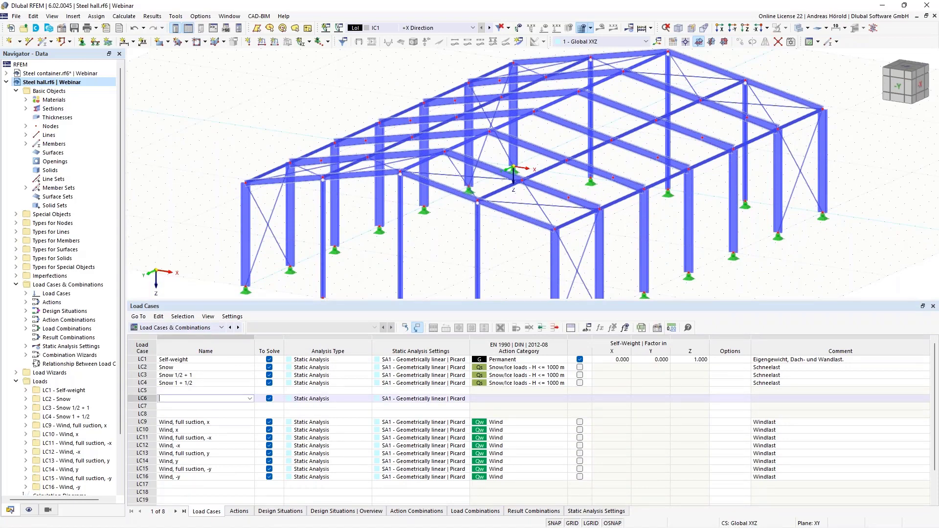
right_click(191, 399)
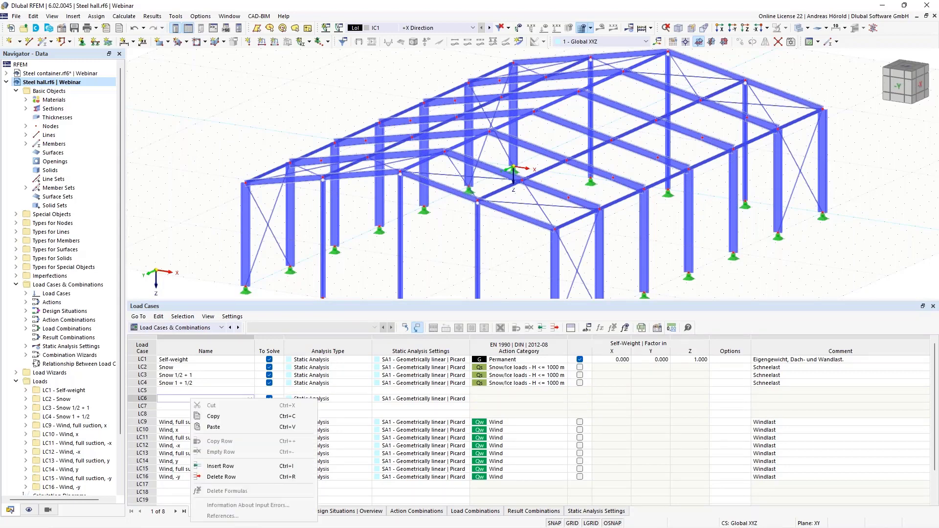
click(221, 477)
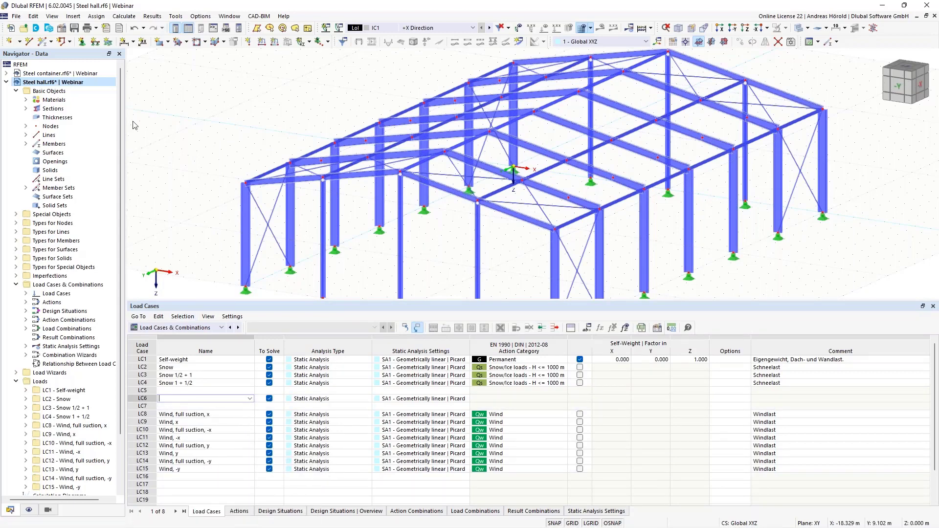
click(132, 29)
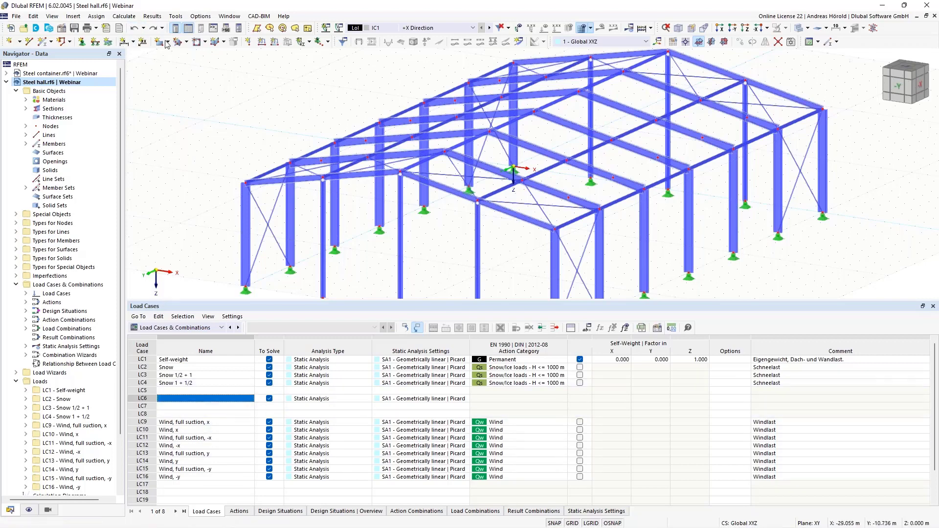
Set up a shift renumbering of the load cases, starting from No. 9 and ending at No. 16
click(176, 16)
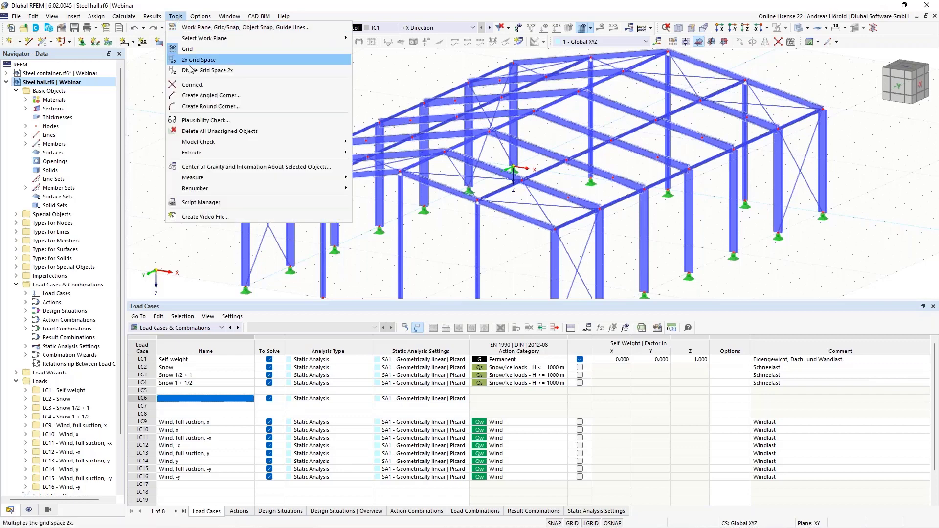
mouse_move(293, 188)
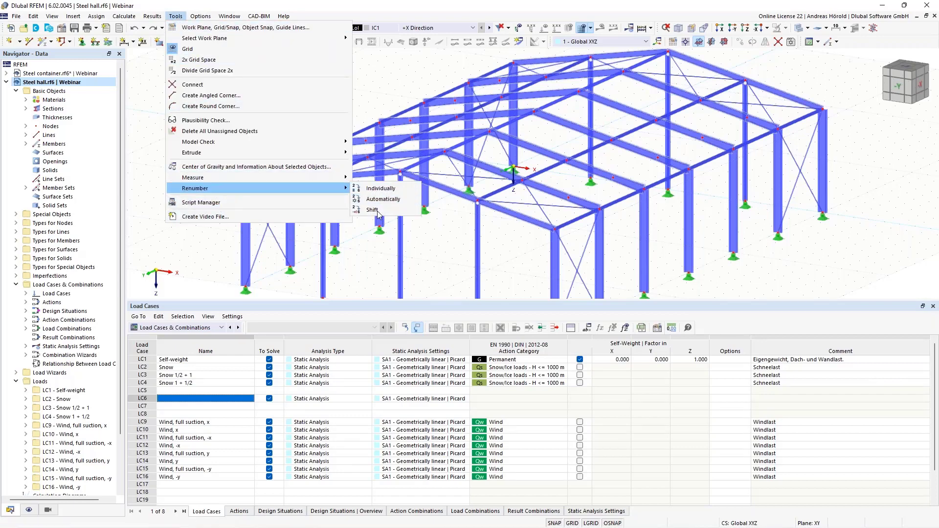
click(373, 210)
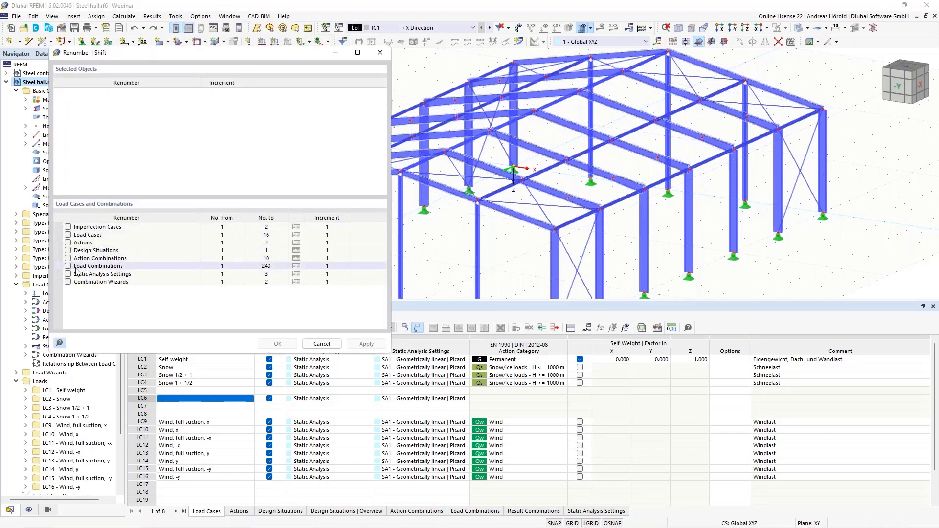
click(68, 236)
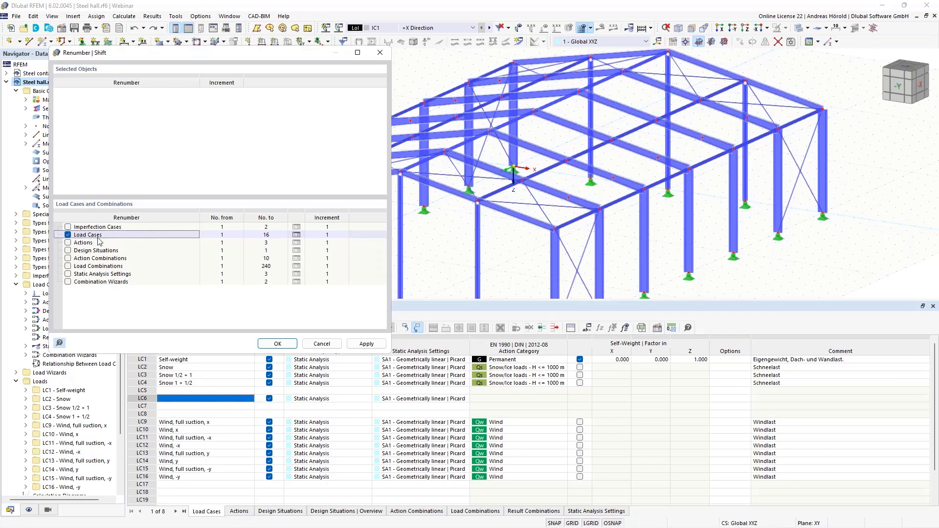
click(227, 235)
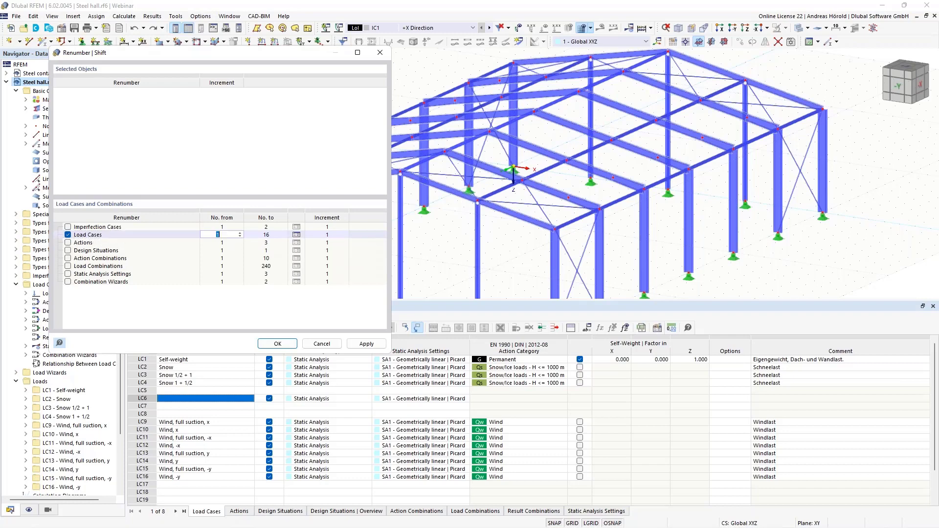
text(9)
key(Tab)
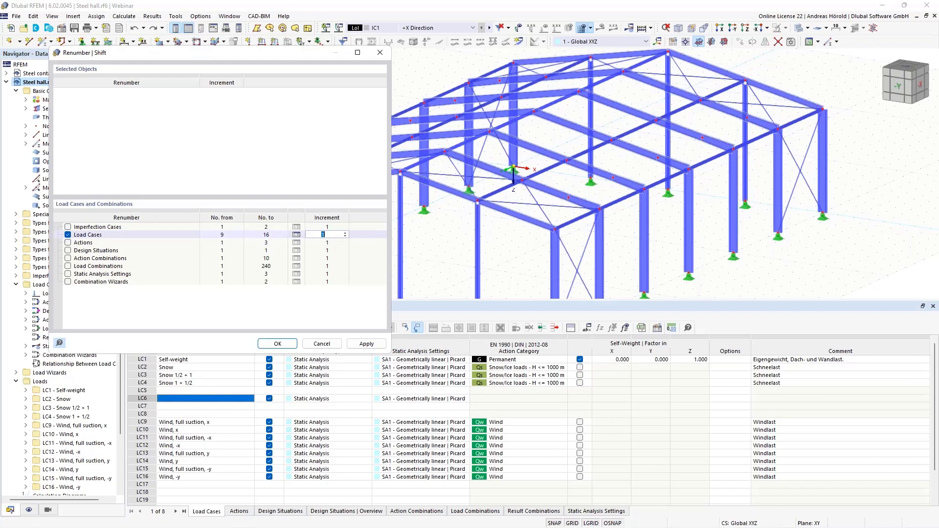
Shift the chosen load cases four times by an increment of -1, renumbering them as LC5 to LC12
click(345, 237)
click(345, 237)
click(362, 346)
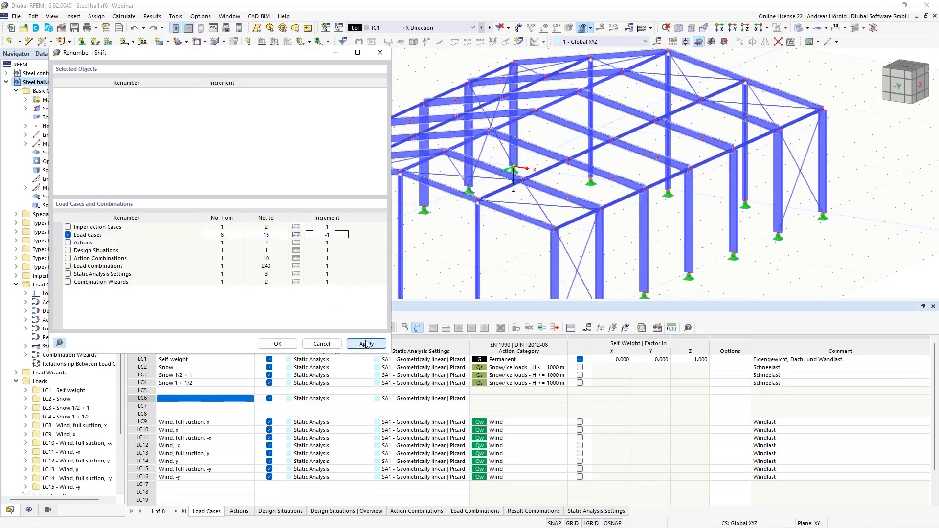
click(367, 344)
click(367, 344)
click(367, 344)
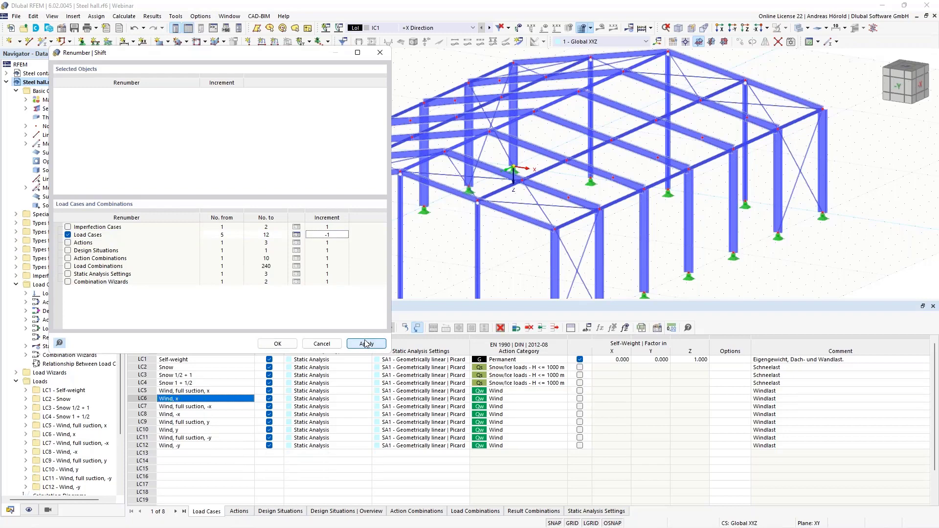
click(276, 344)
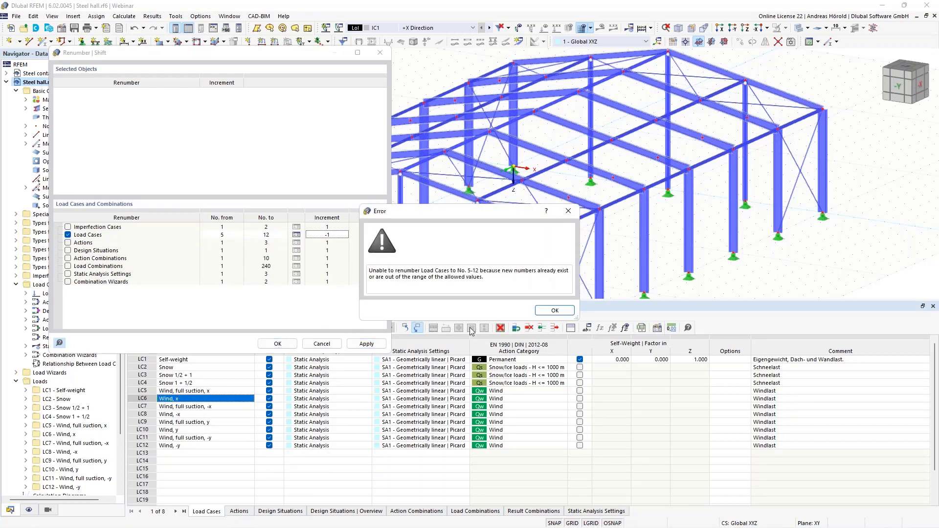
click(555, 310)
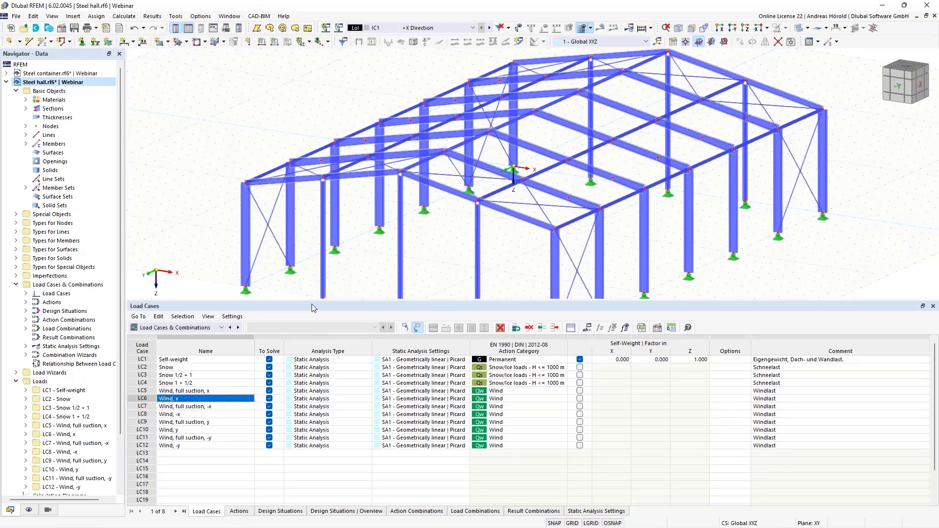
Reduce the height of the Load Cases table and open the Model Parameters in the Steel hall's base data
drag(315, 300, 313, 392)
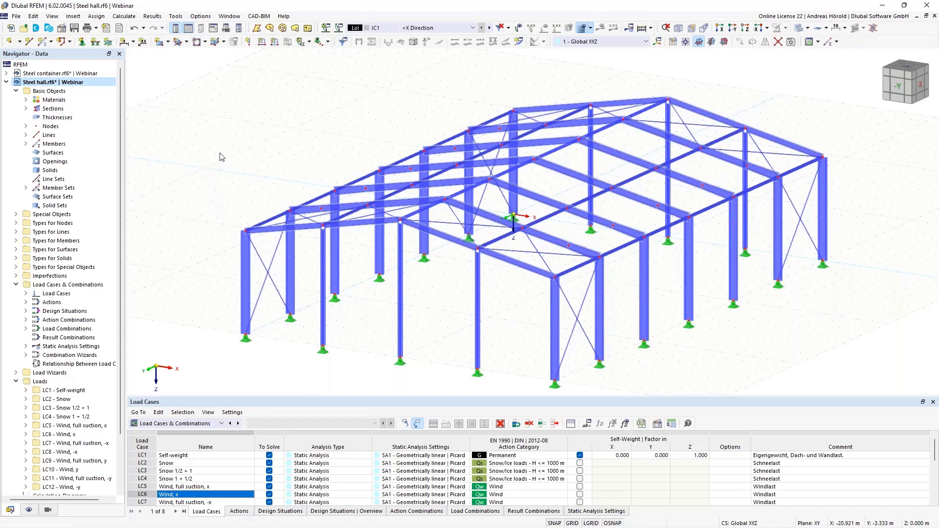
click(62, 29)
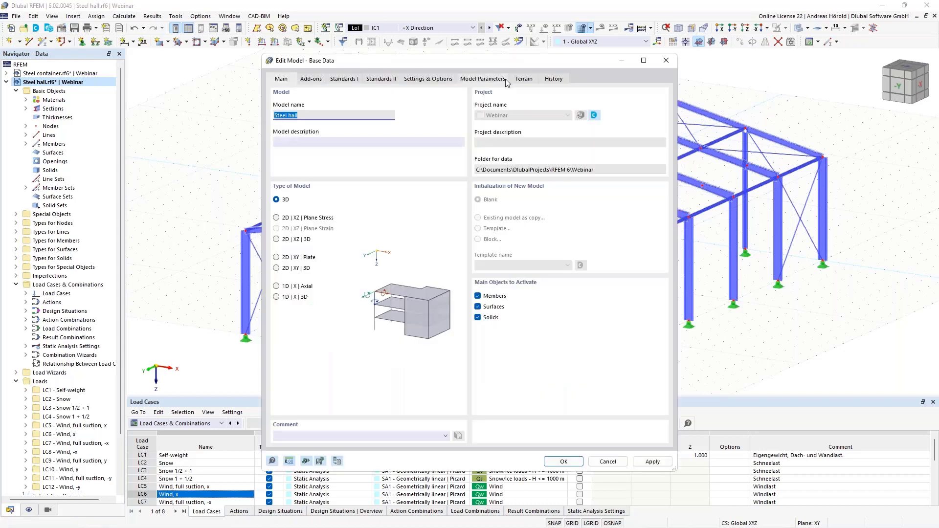
click(479, 80)
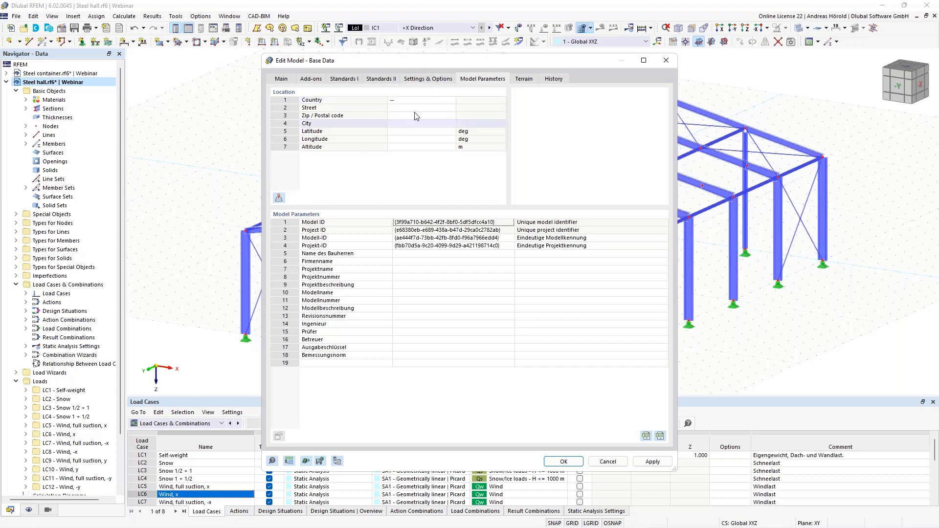
Open the location map for the model's Country entry, then search for and select the street address in Tiefenbach, Germany
click(443, 101)
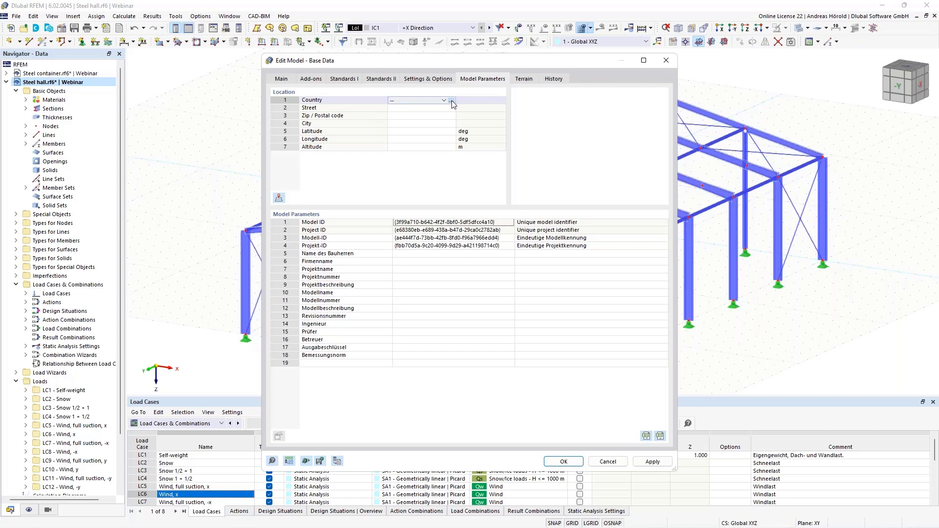
click(452, 101)
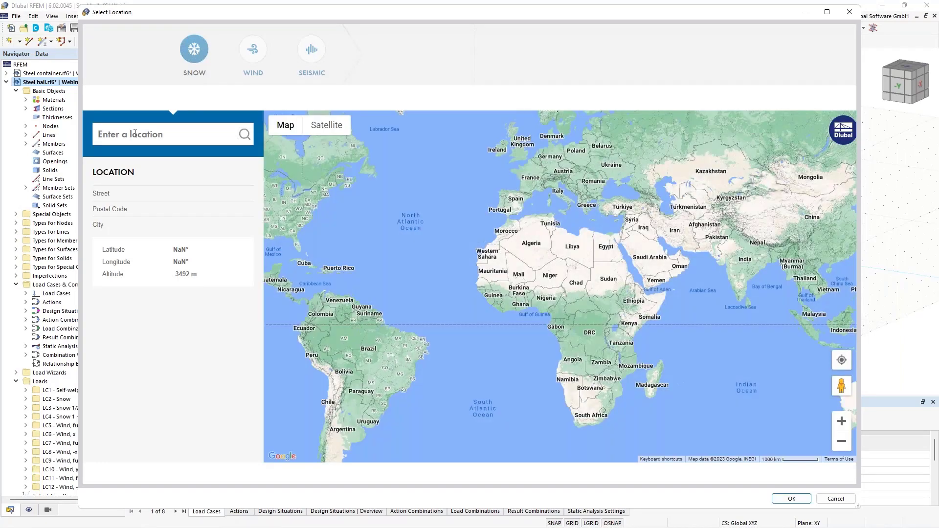
click(135, 134)
text(Am )
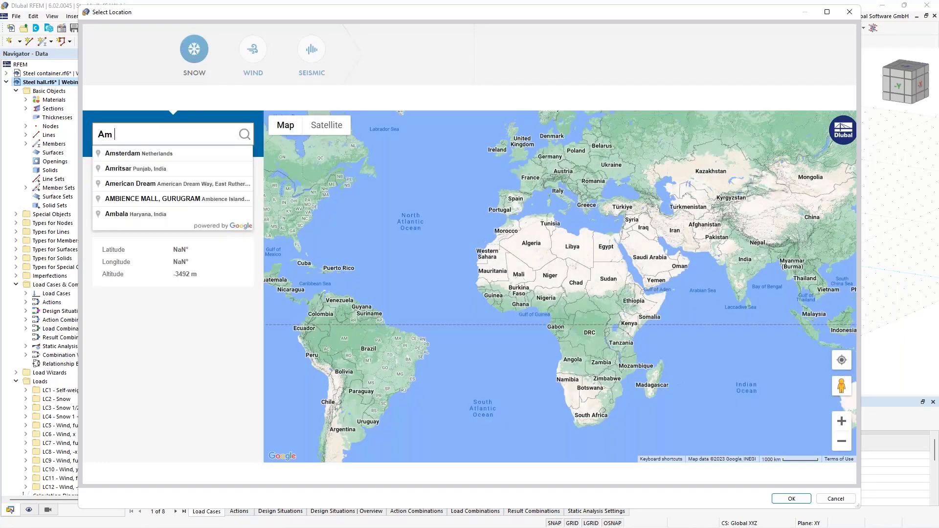
text(Zellweg)
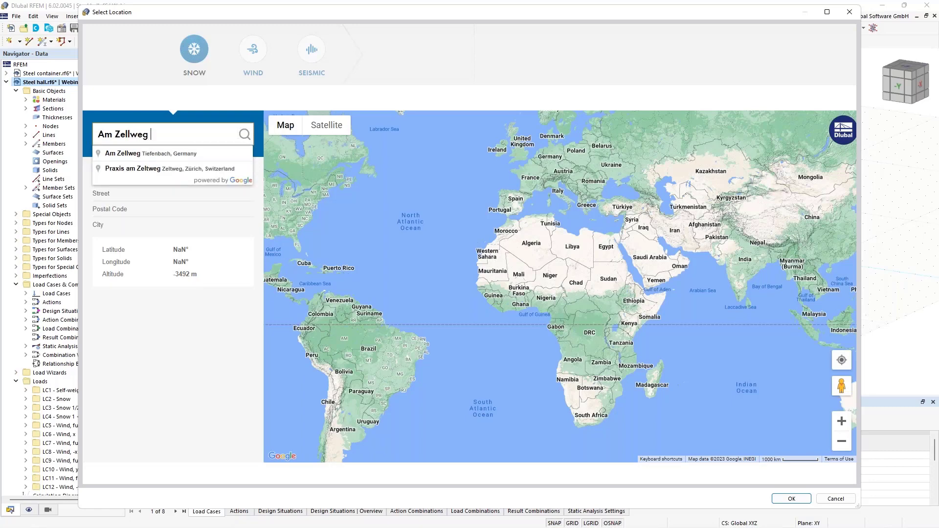
text( 2)
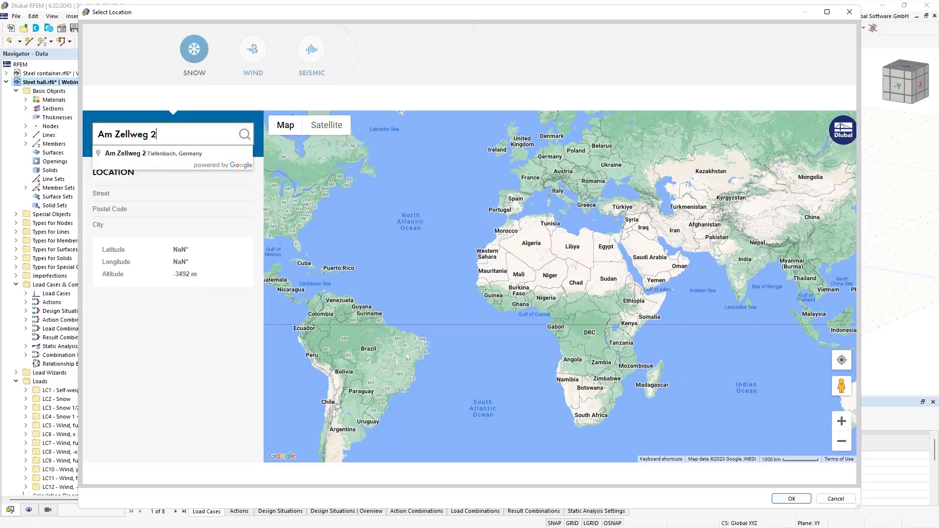
click(188, 154)
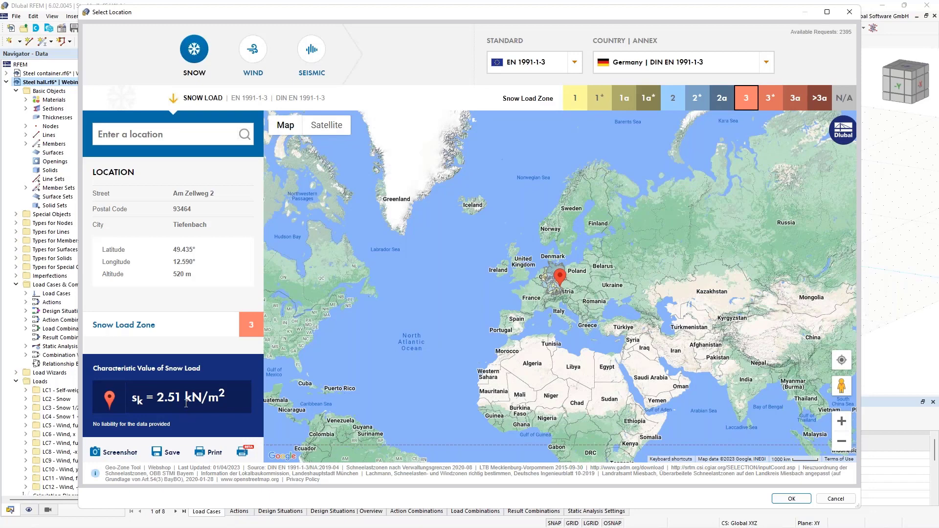
Display the wind and seismic load data for the Tiefenbach address and try to apply it as the model location
click(248, 50)
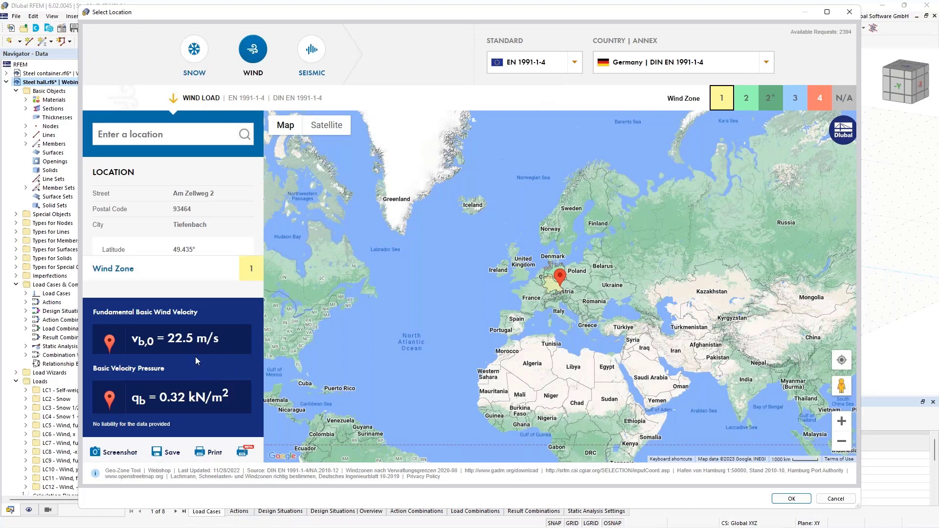
click(309, 52)
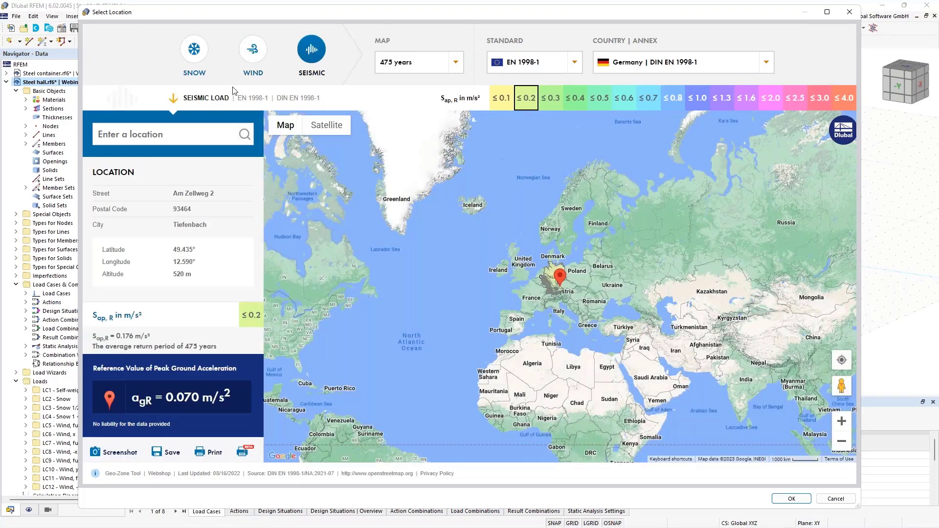
click(792, 499)
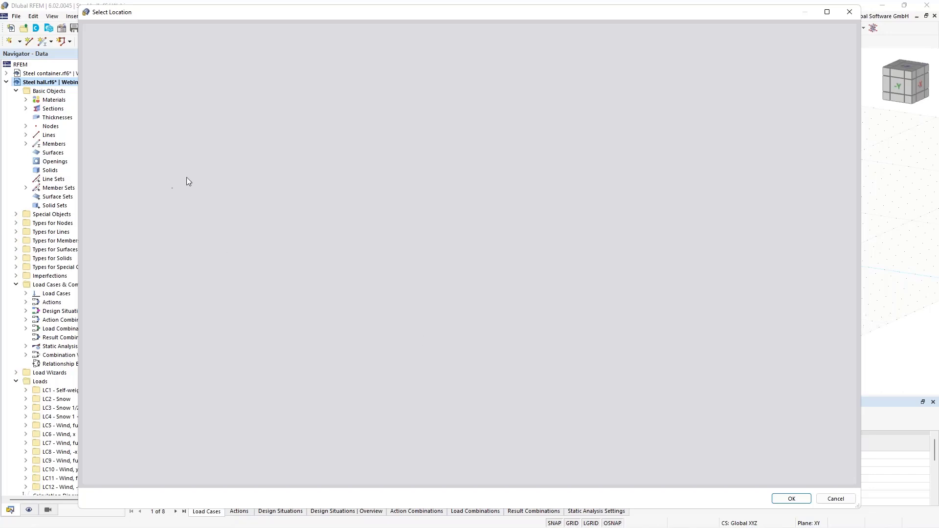
click(790, 499)
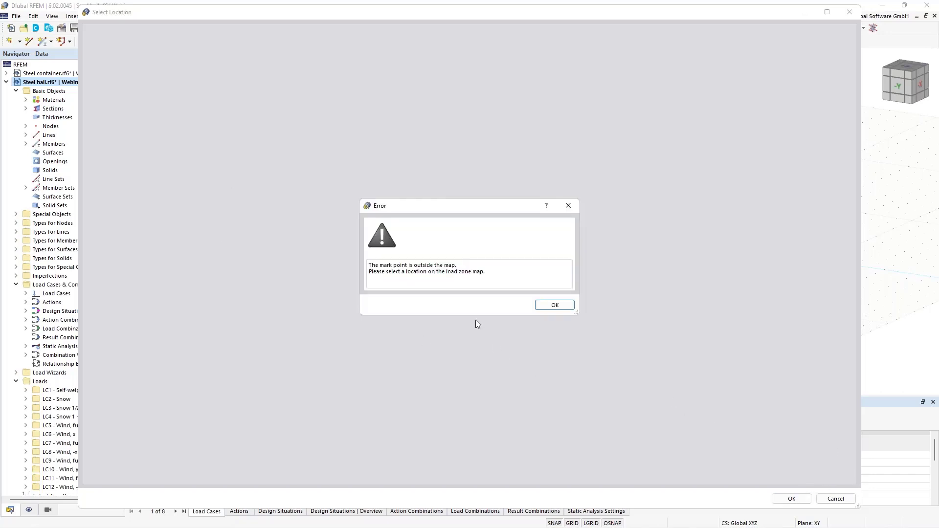
click(551, 306)
click(831, 499)
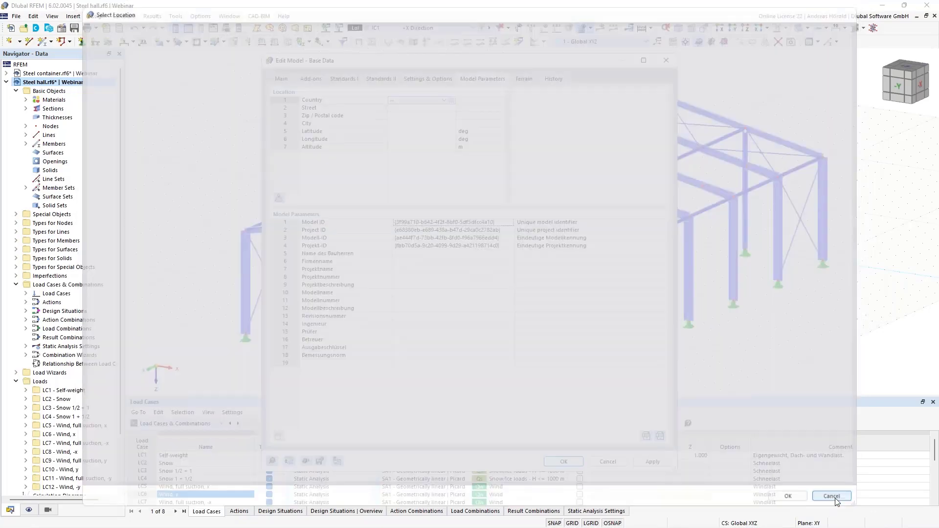
Set the model location to Grimmaische Straße in Leipzig, Germany, using the location map, and save the base data
click(451, 100)
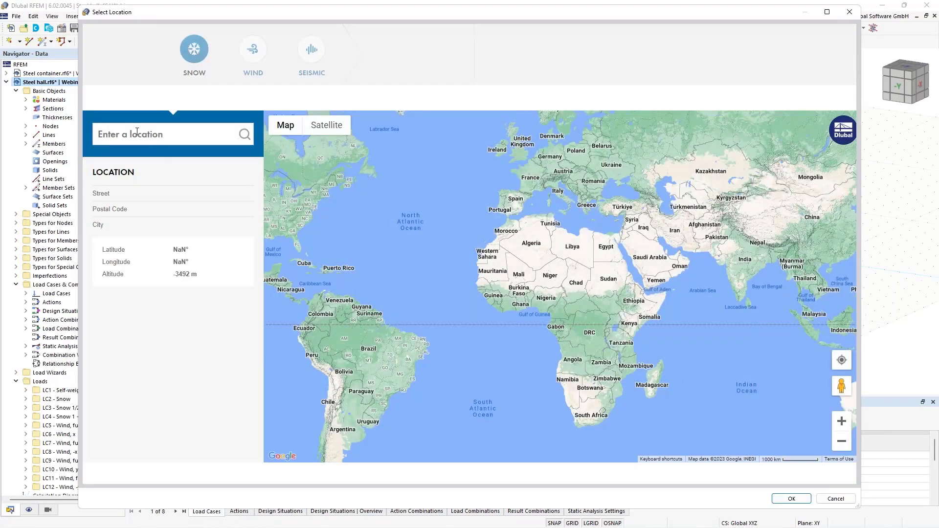
click(137, 132)
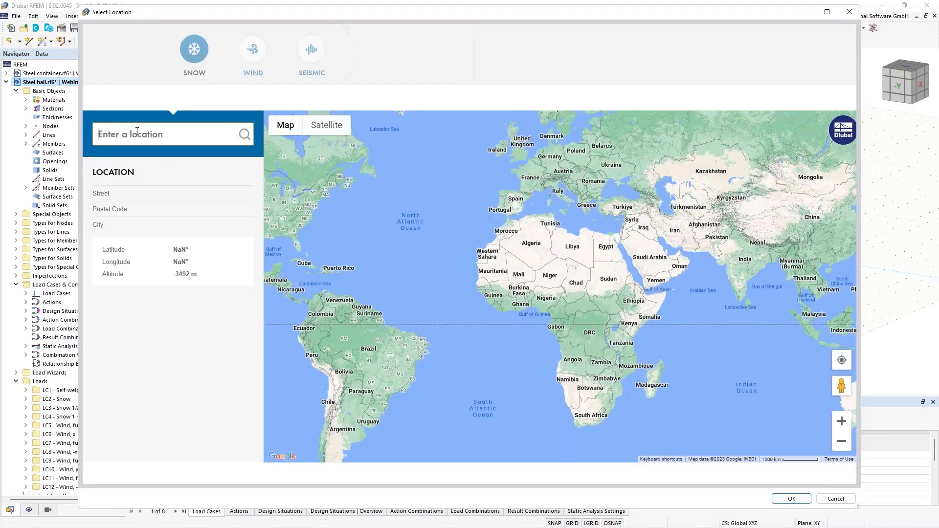
text(Grim)
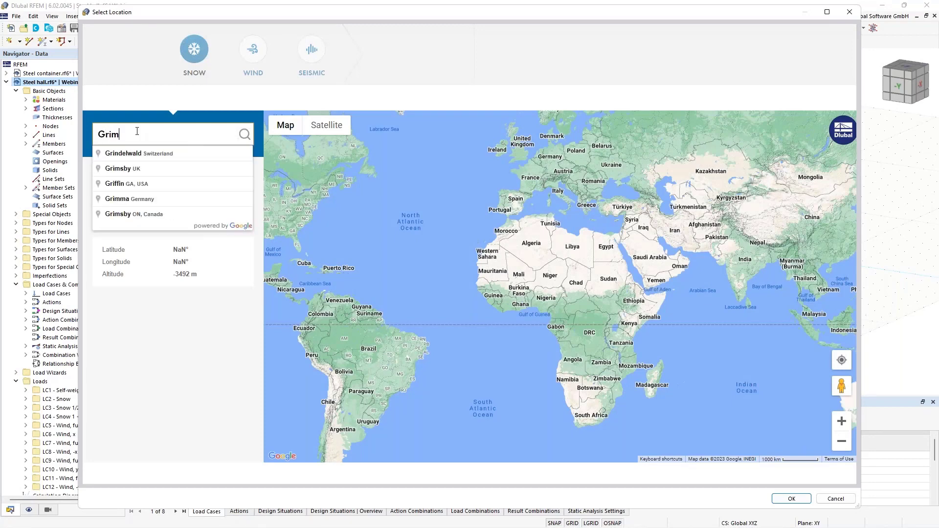
text(maische)
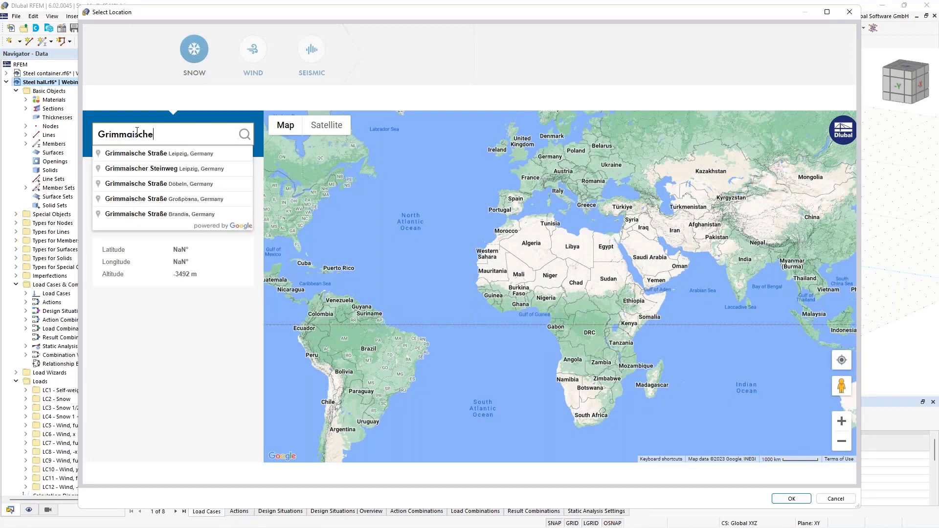
click(144, 156)
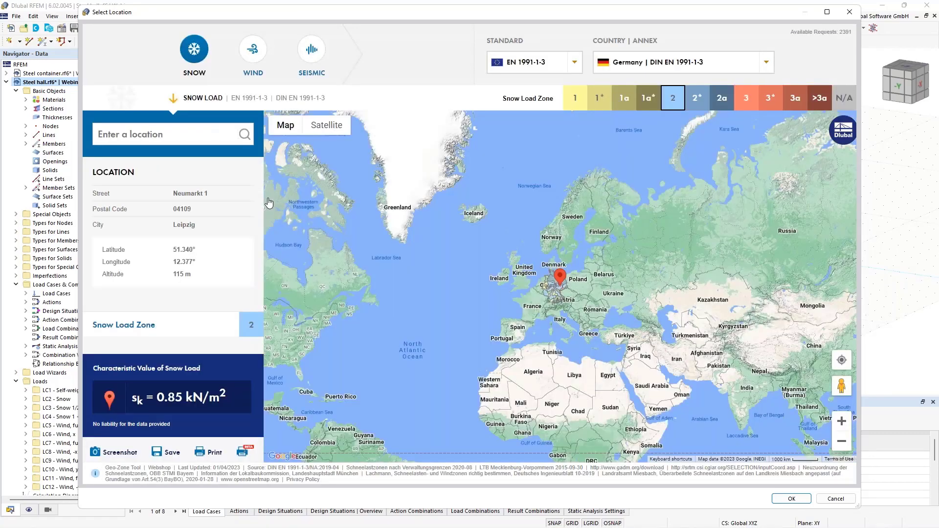
click(783, 500)
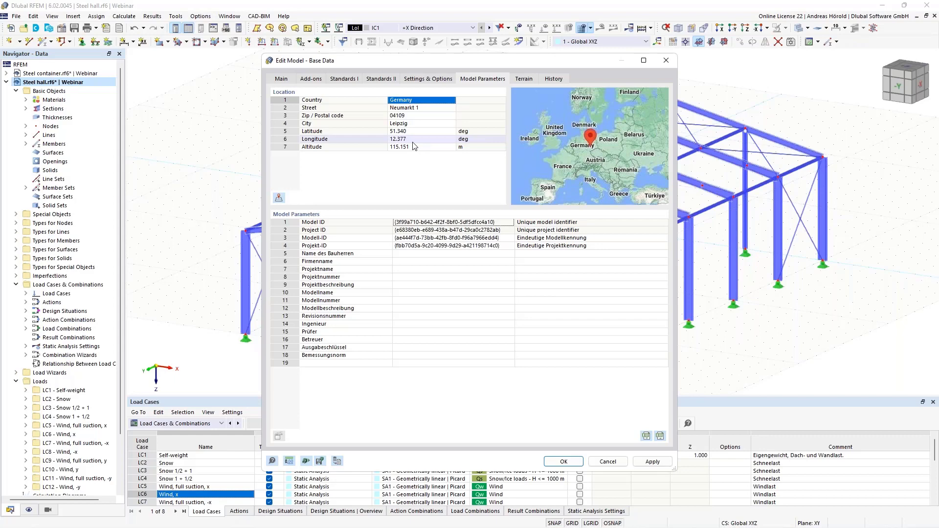
click(563, 461)
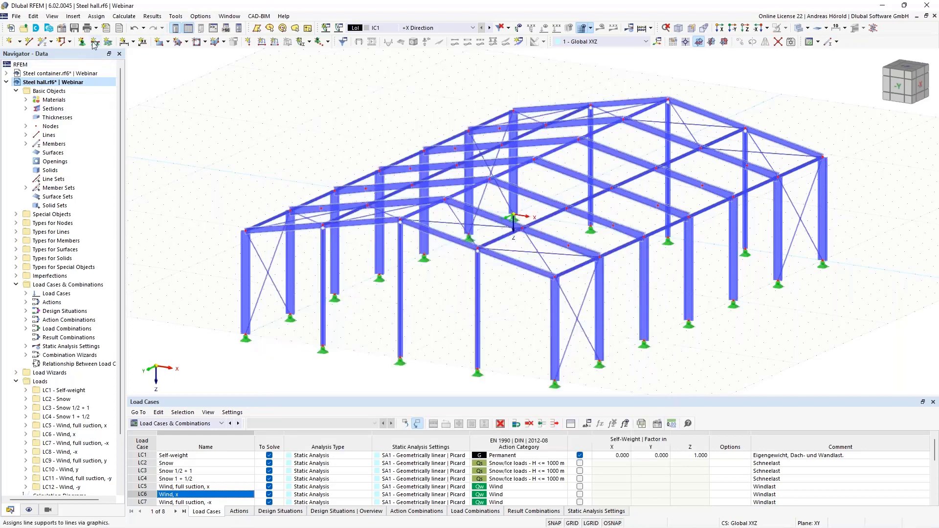
Open a new snow load wizard, check its parameters under the EN 1991 CEN standard, and leave it without saving
click(73, 17)
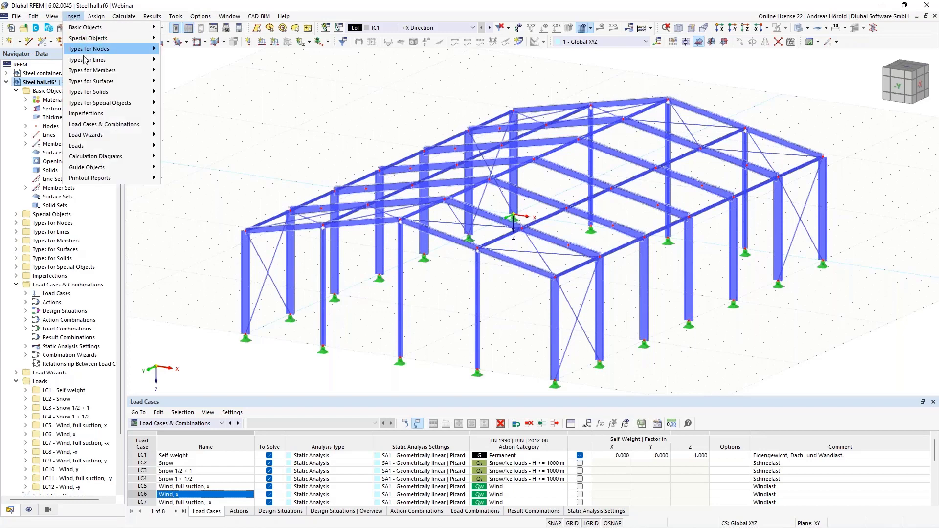
mouse_move(110, 135)
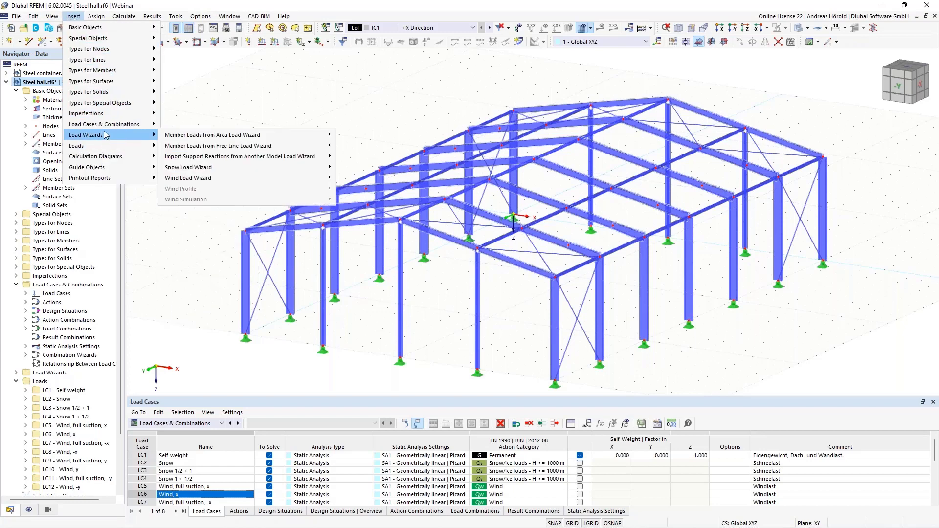
mouse_move(240, 172)
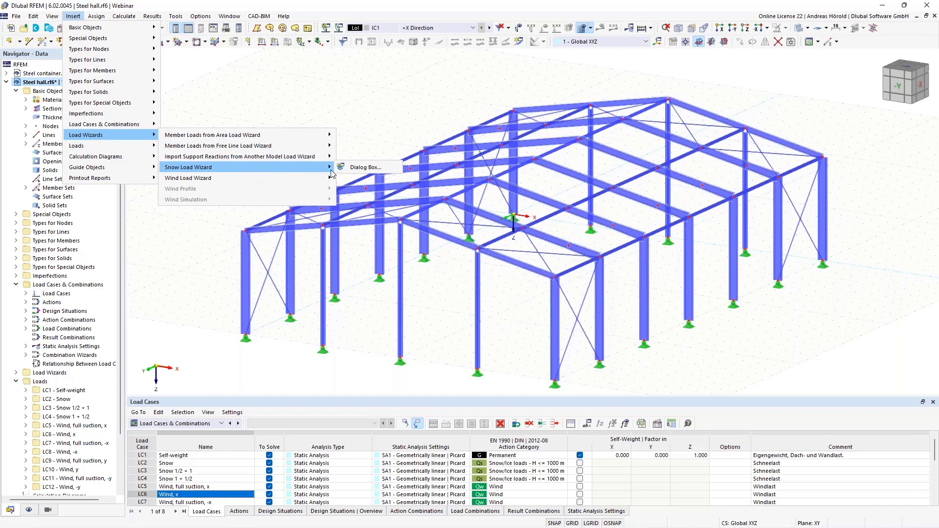
click(358, 169)
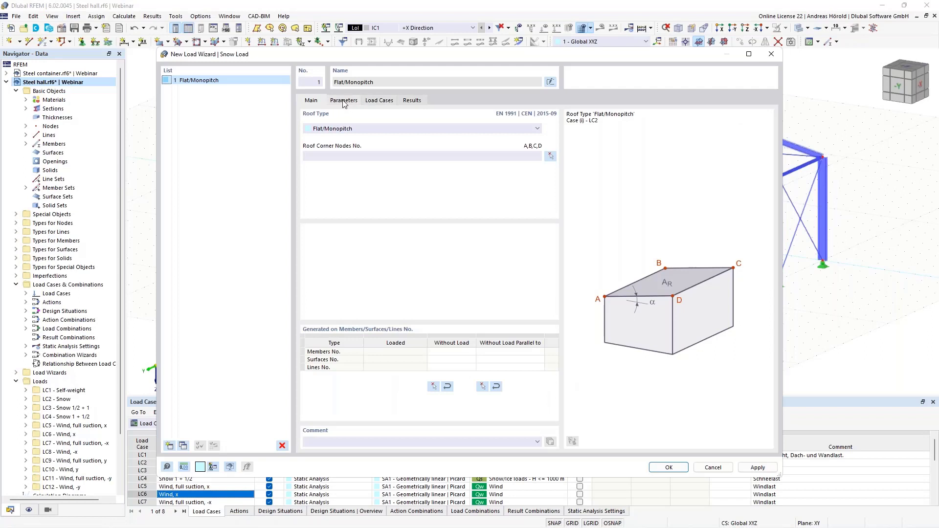
click(344, 101)
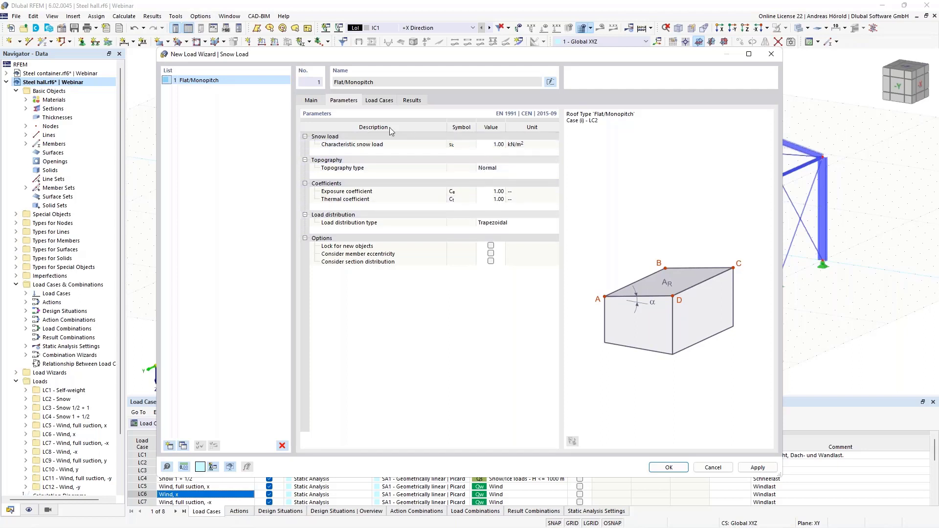
click(712, 468)
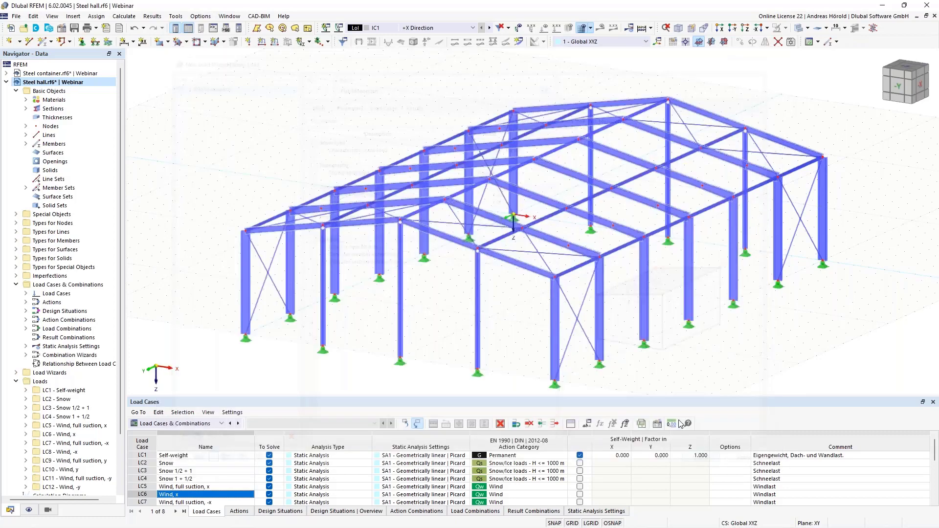
Set the load wizards' national annex to DIN | 2019-04 for EN 1991 in the model's base data and save
click(60, 29)
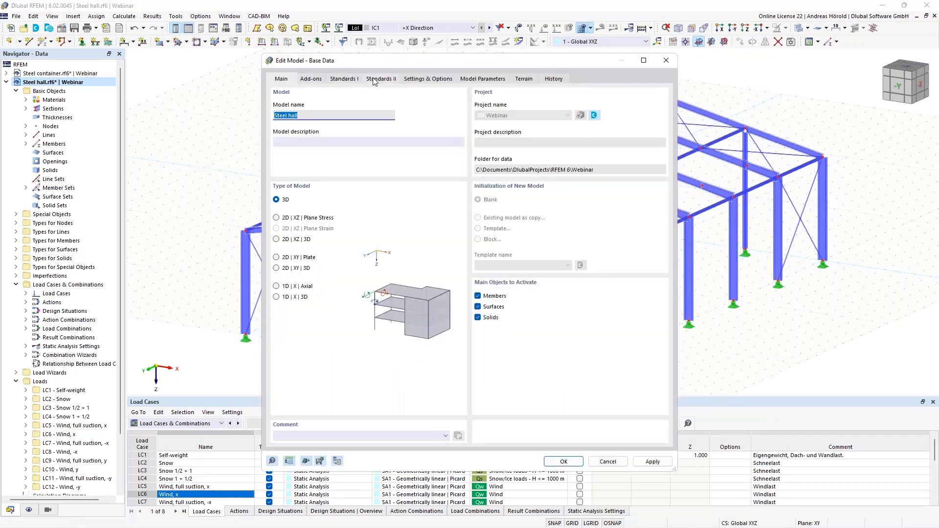
click(345, 79)
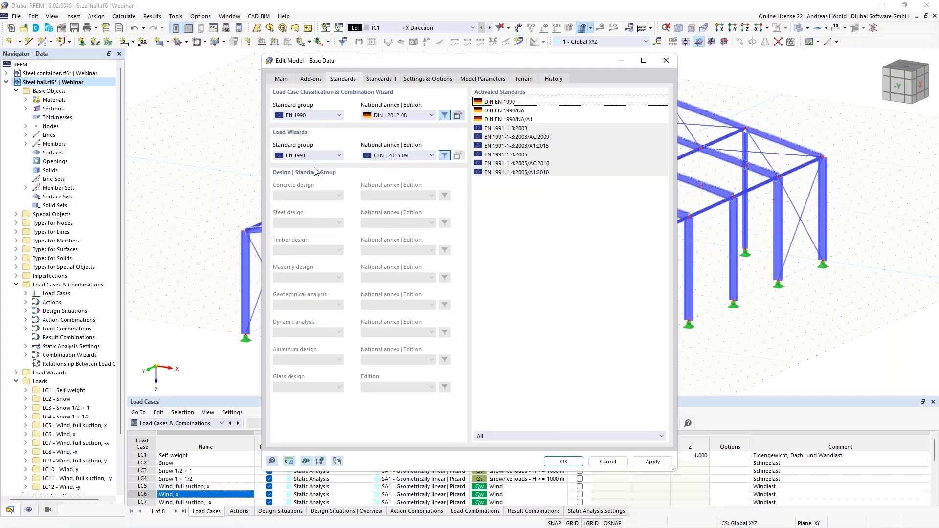
click(396, 156)
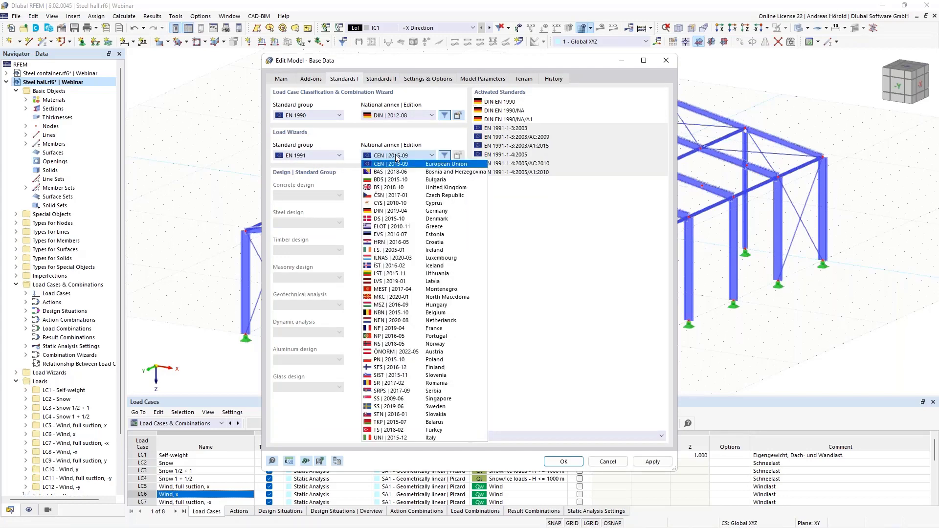
click(407, 211)
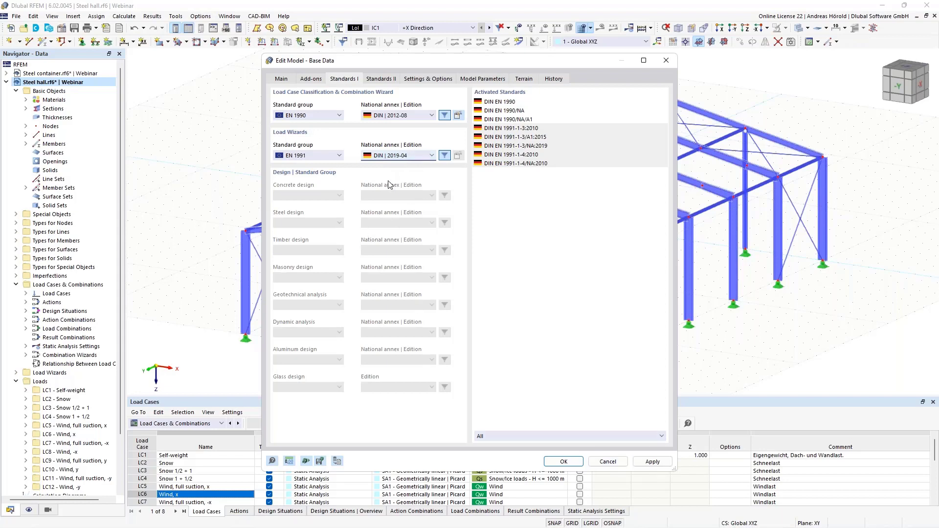
click(323, 156)
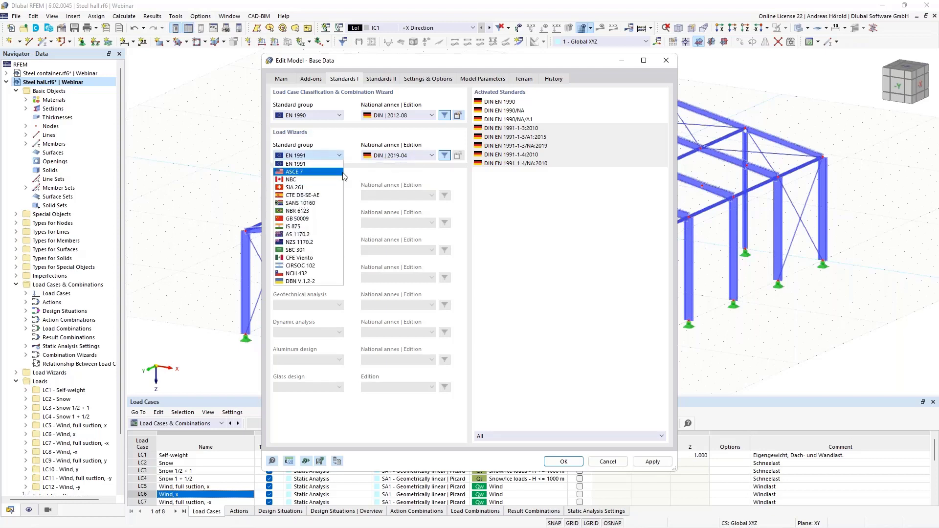
click(368, 176)
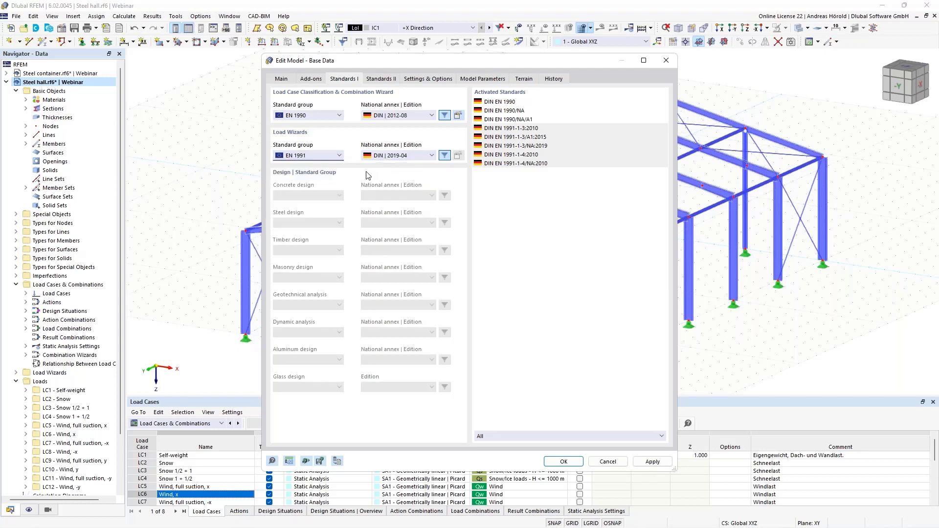
click(562, 461)
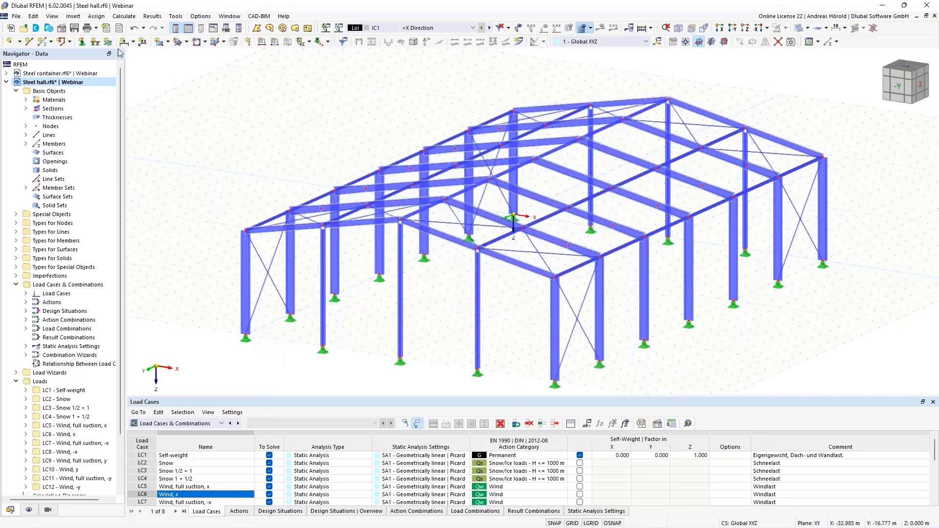
Examine the location, load zone and snow load parameters of a new snow load wizard under the DIN annex, then discard it
click(73, 17)
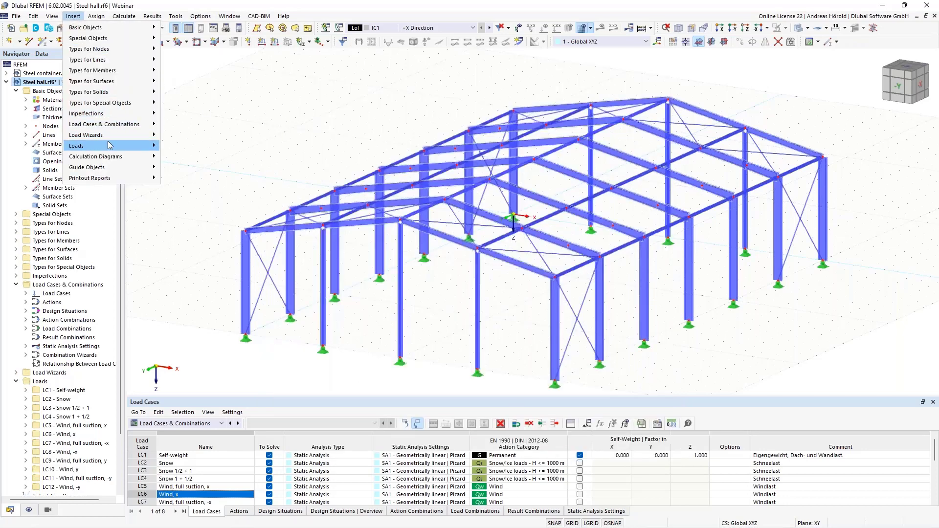
mouse_move(117, 136)
mouse_move(225, 168)
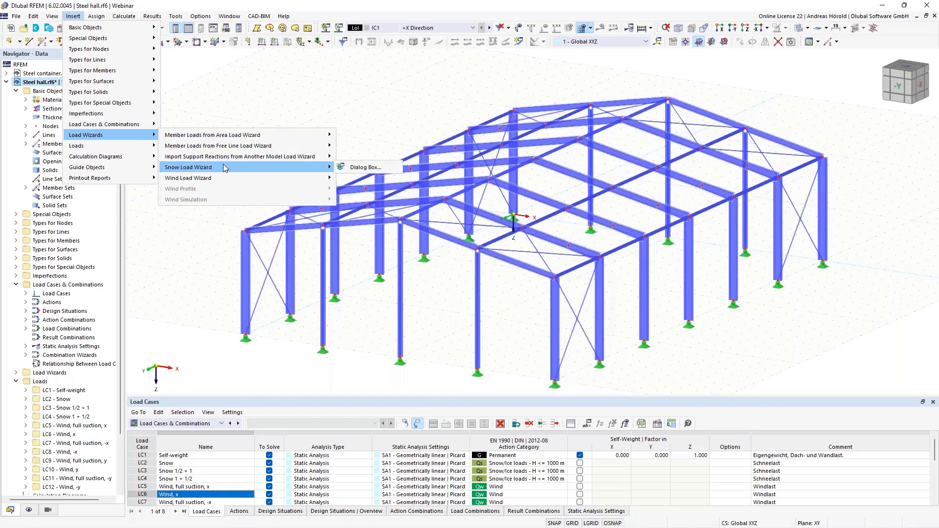
click(372, 168)
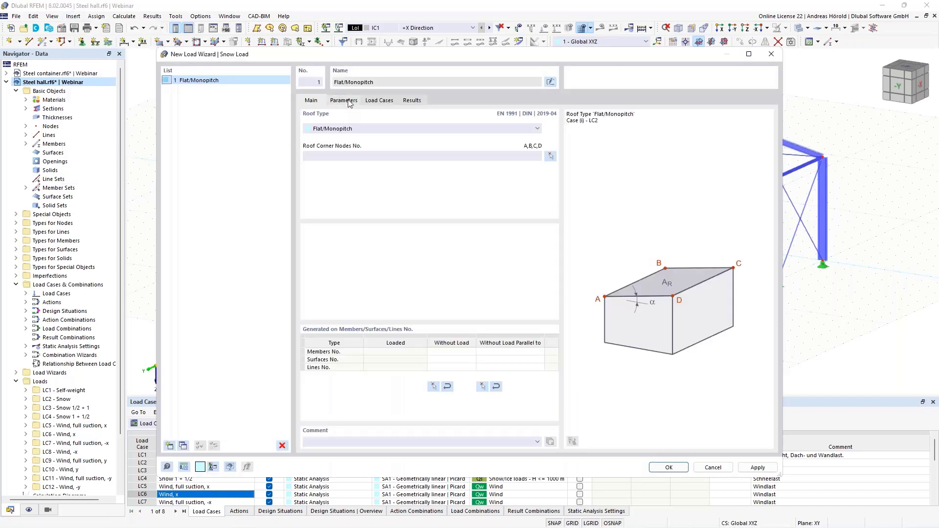
click(348, 101)
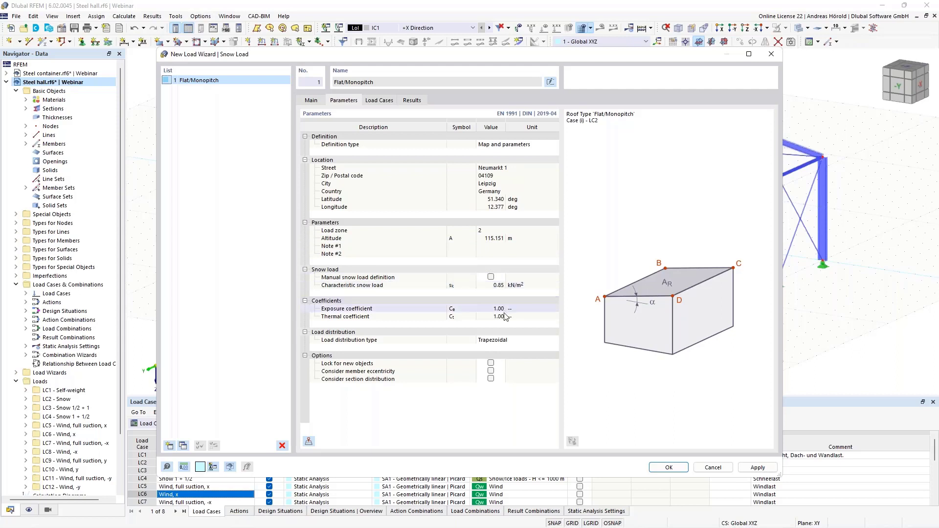
click(713, 469)
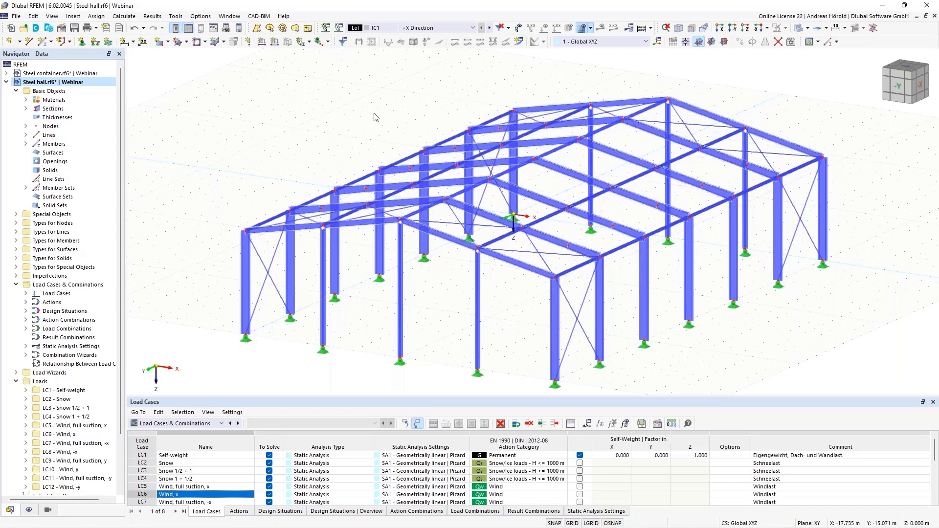
Browse the load combinations and display CO60 (1.35 * LC1 + 1.50 * LC6) on the steel hall
click(442, 28)
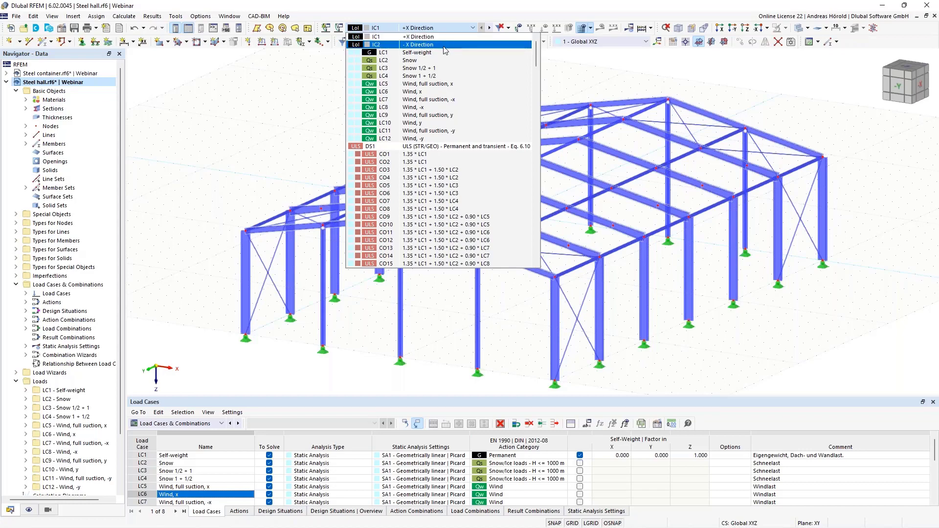
scroll(444, 196, down, 20)
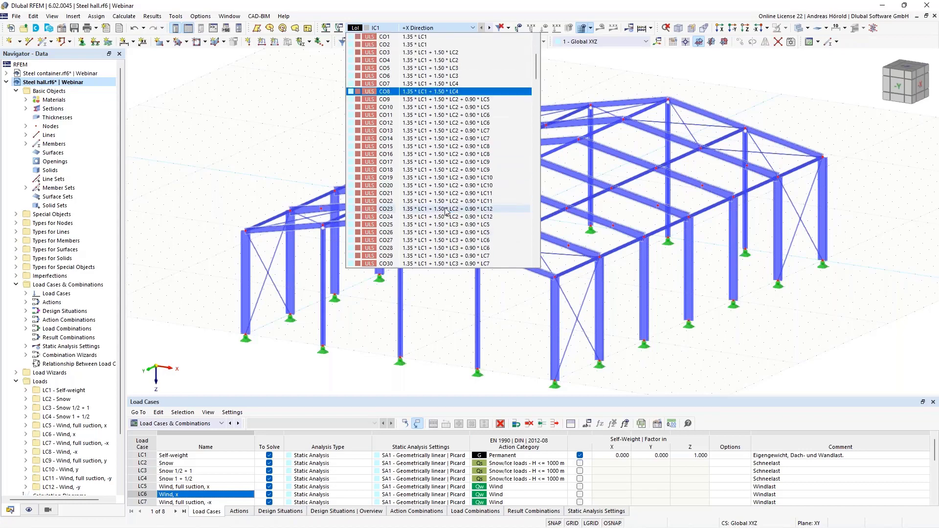
scroll(445, 211, down, 20)
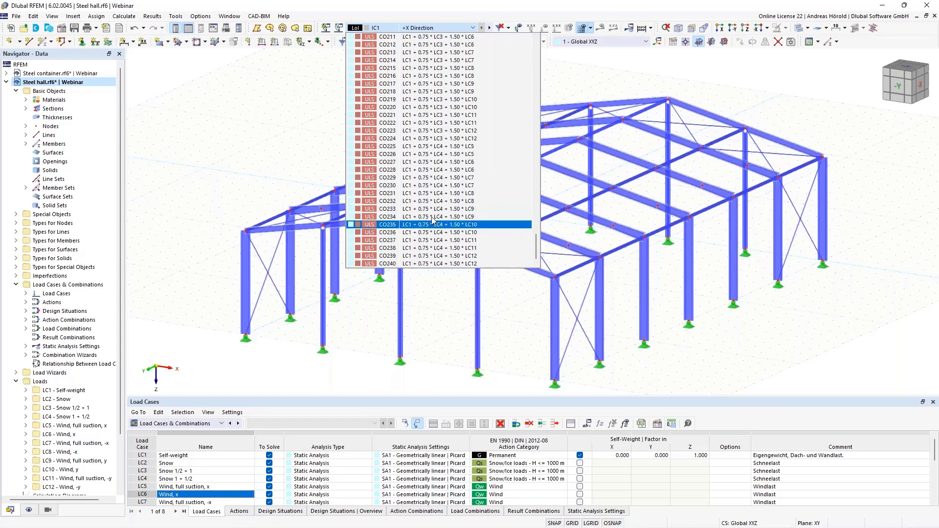
scroll(446, 186, up, 9)
scroll(446, 184, up, 15)
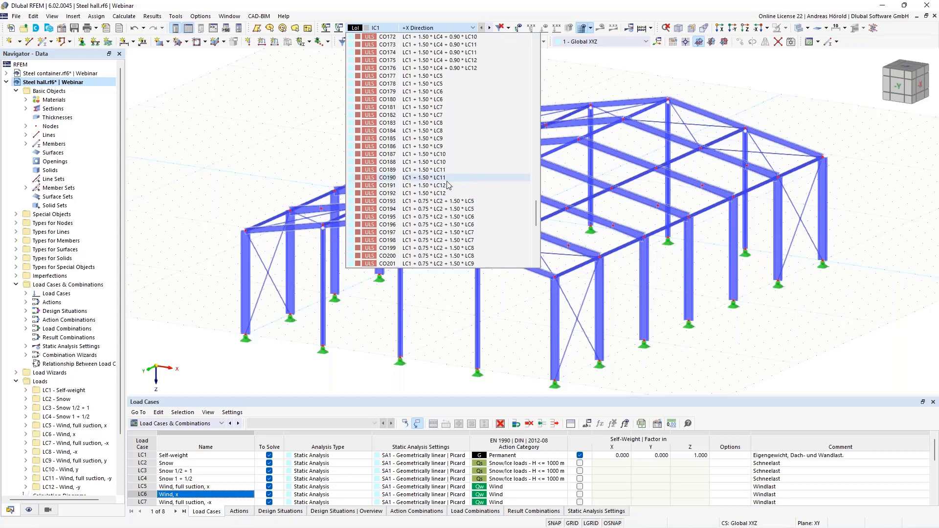
scroll(446, 184, up, 20)
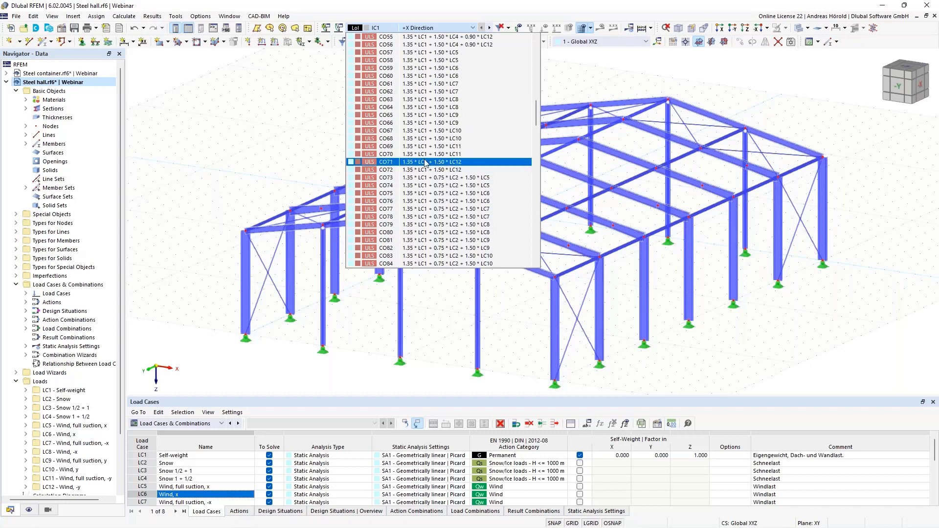
click(418, 78)
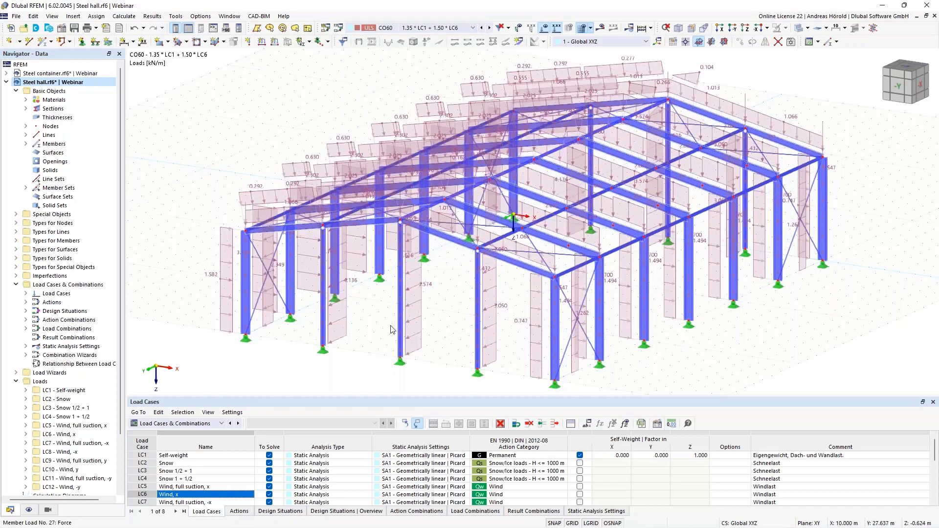
Show the imperfections together with the loads of CO60 and examine them at the hall's front columns
click(519, 27)
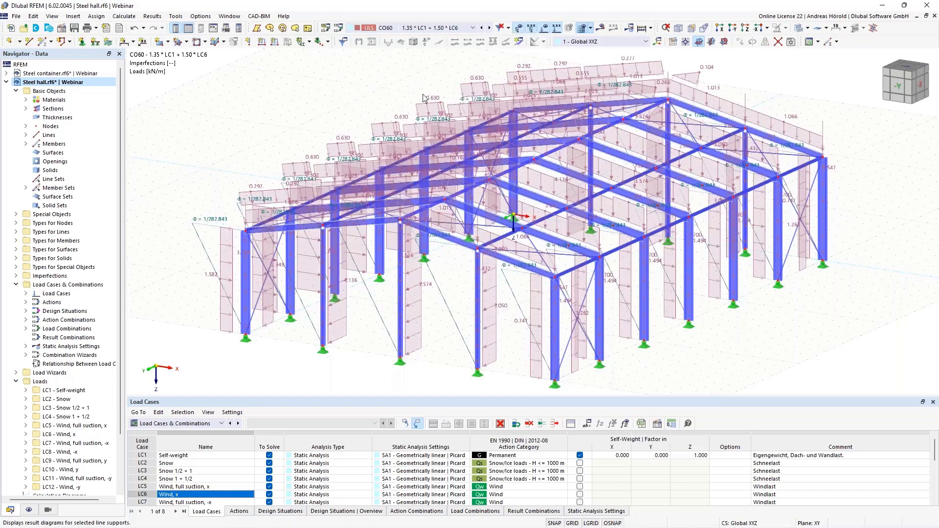
middle_drag(374, 340, 477, 333)
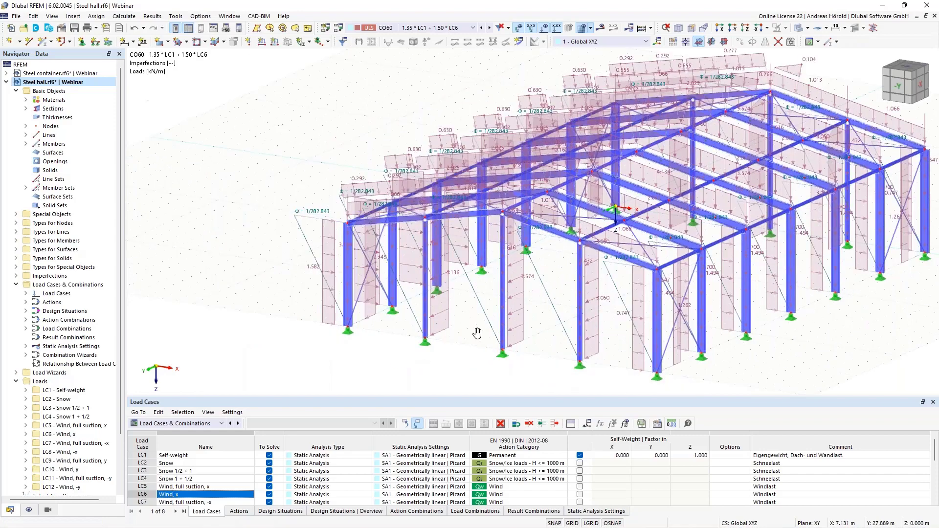
scroll(476, 334, down, 2)
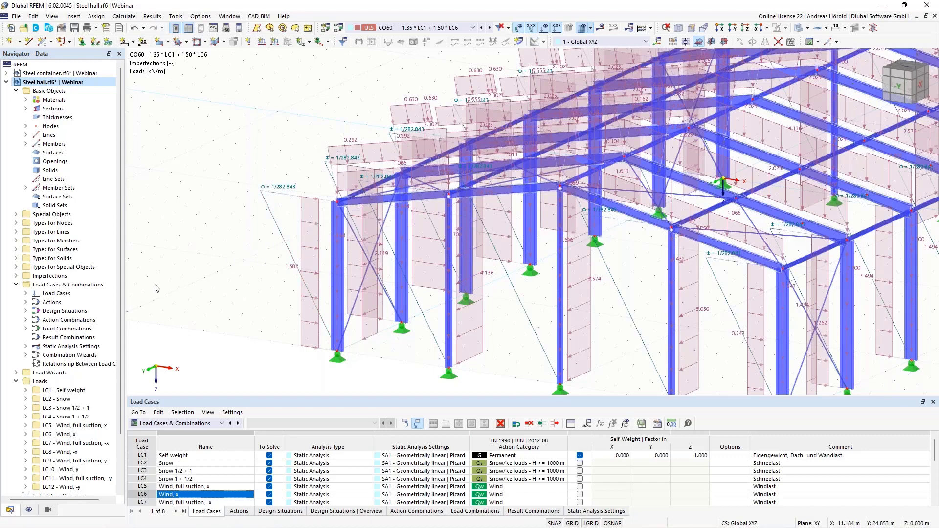
scroll(156, 281, down, 1)
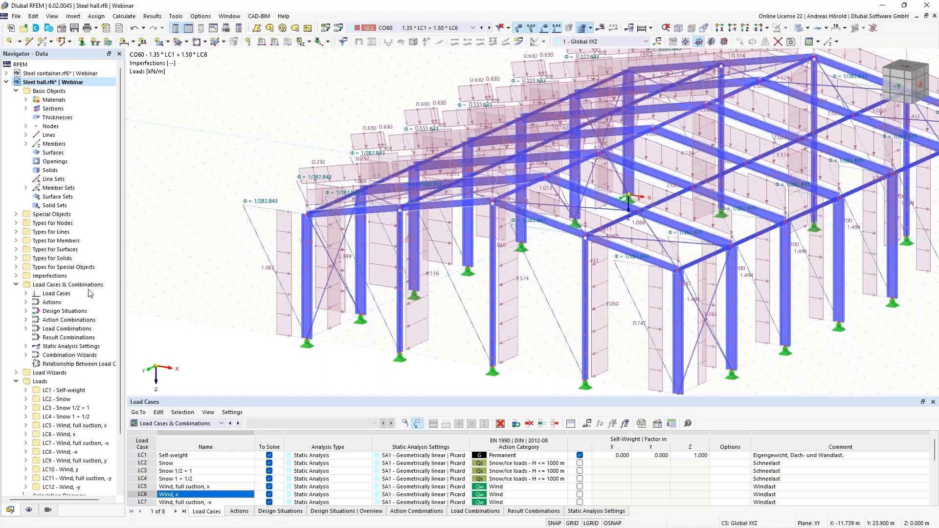
Assign load cases LC5 (Wind, full suction, x) and LC6 (Wind, x) to imperfection case IC1, +X Direction
click(16, 276)
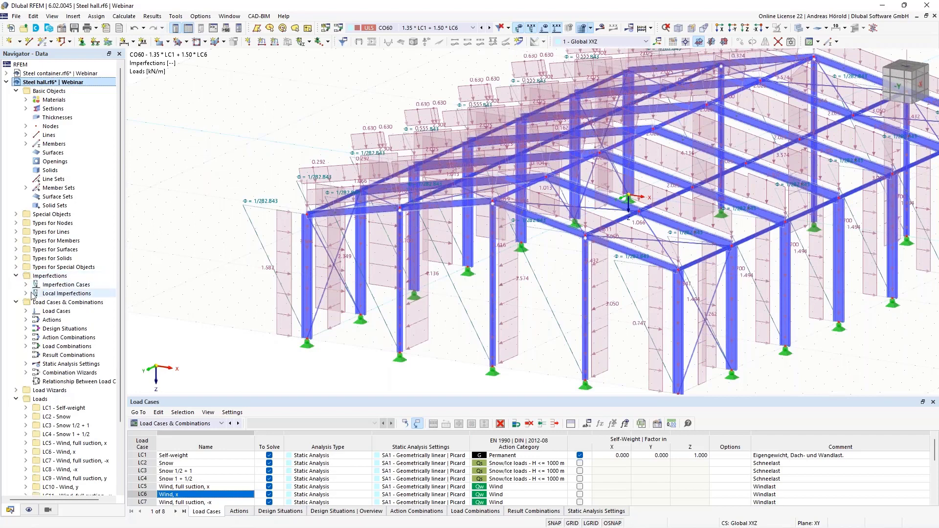
click(26, 285)
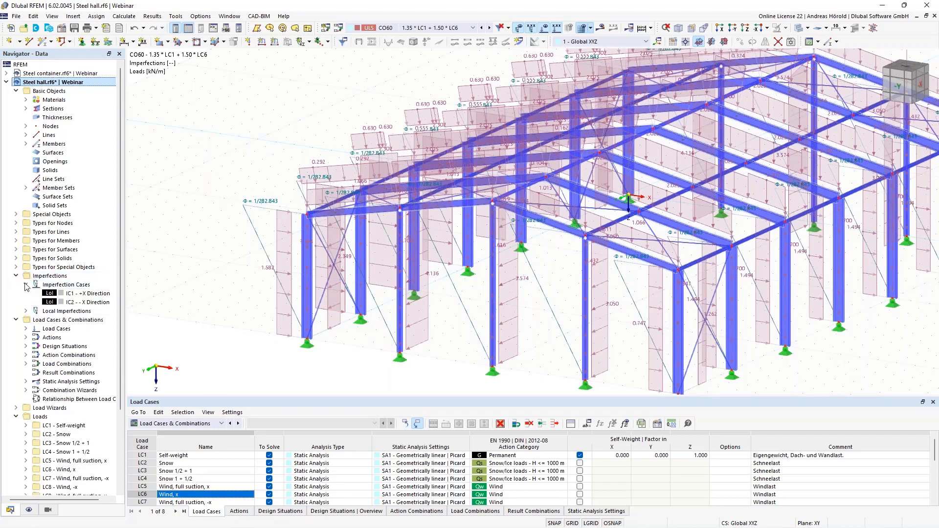
double_click(92, 294)
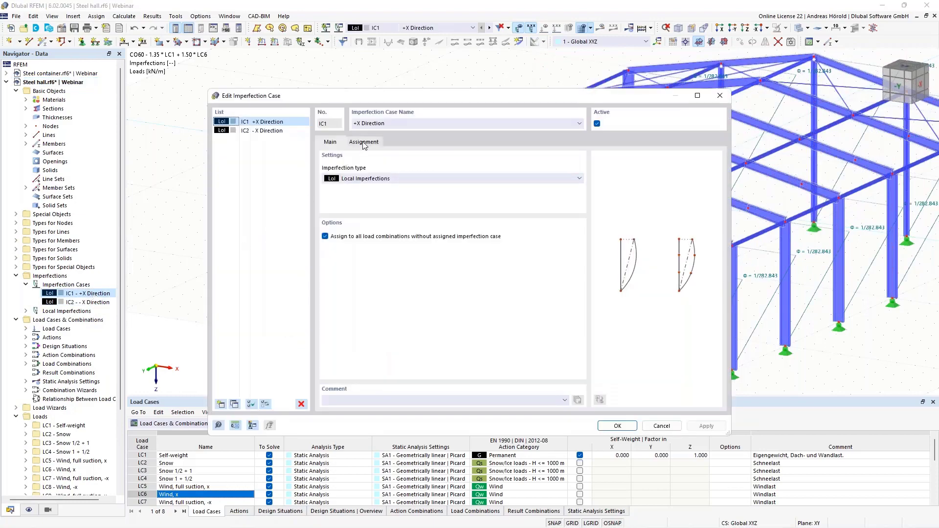
click(364, 142)
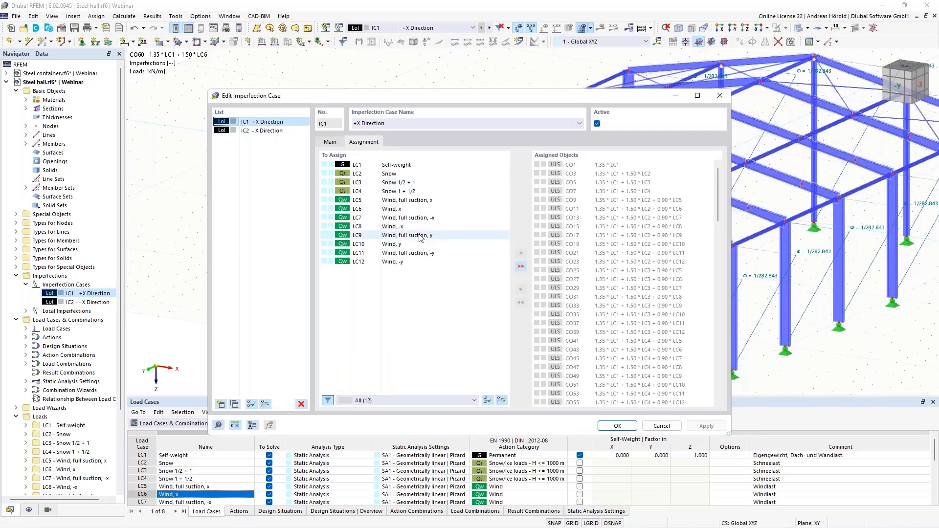
double_click(404, 201)
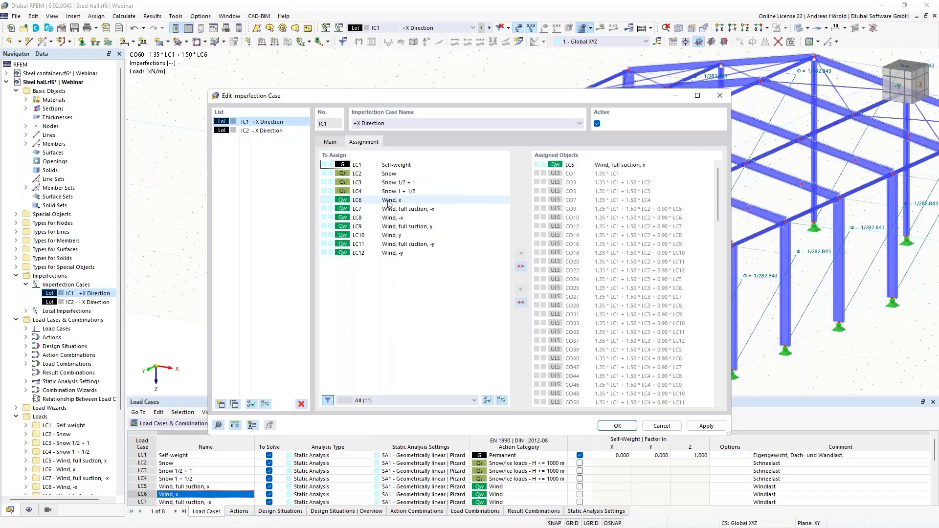
double_click(395, 200)
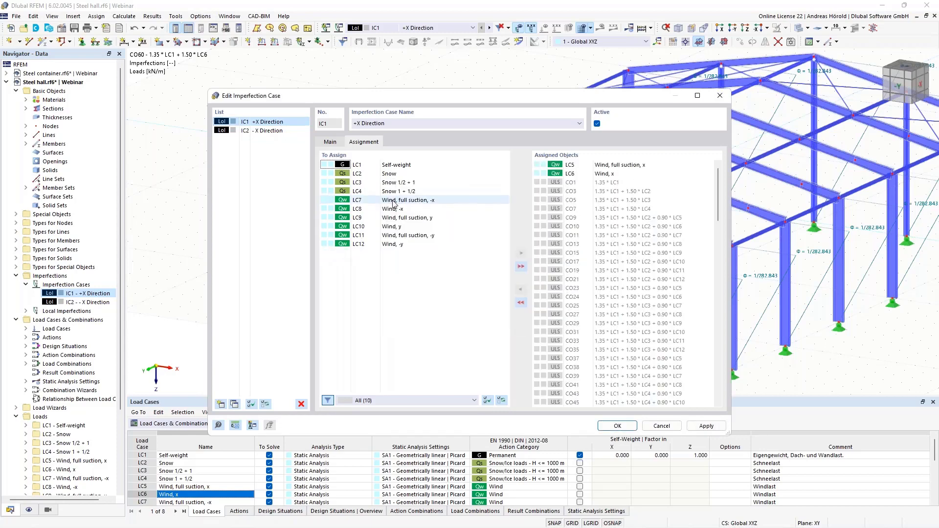
Assign load cases LC7 (Wind, full suction, -x) and LC8 (Wind, -x) to imperfection case IC2, - X Direction, and accept the imperfection case changes
click(269, 131)
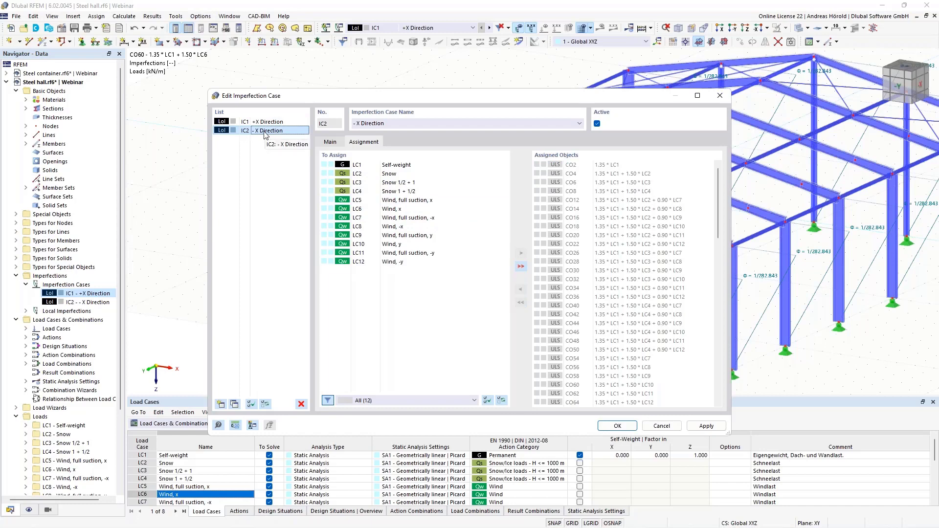
double_click(391, 218)
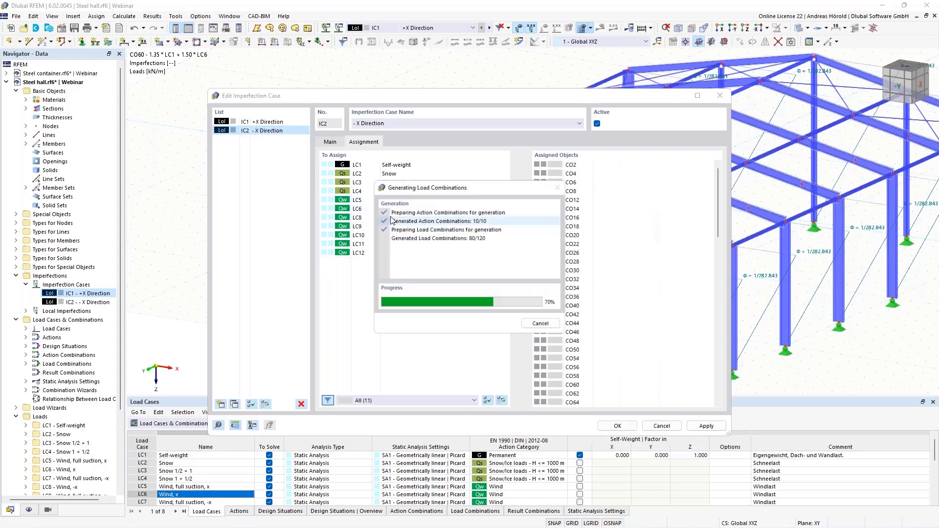
double_click(395, 218)
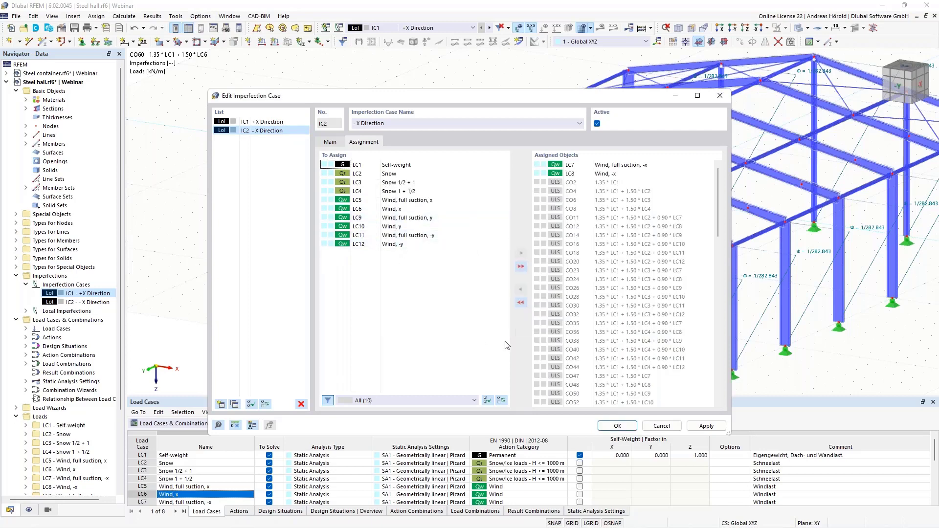
click(617, 427)
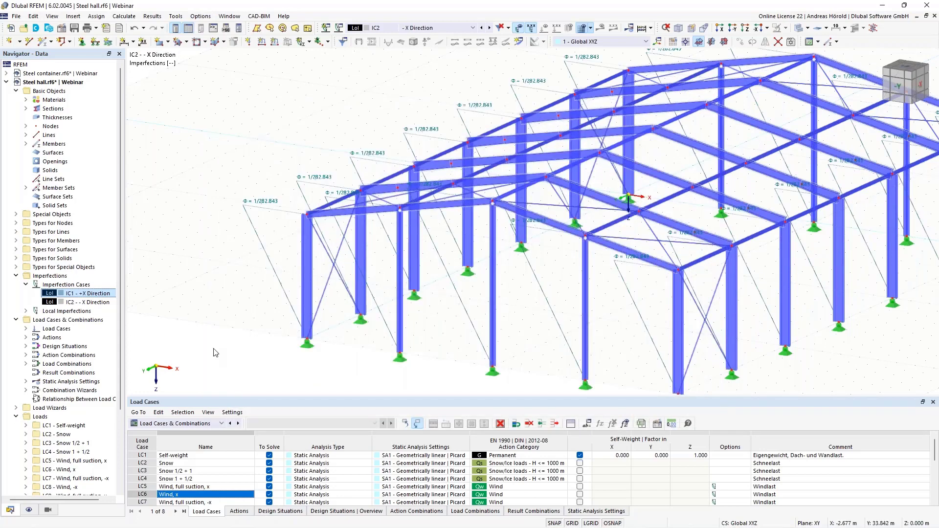
Examine the imperfection setting of load combination CO1 and browse the steel hall's list of load combinations
click(26, 364)
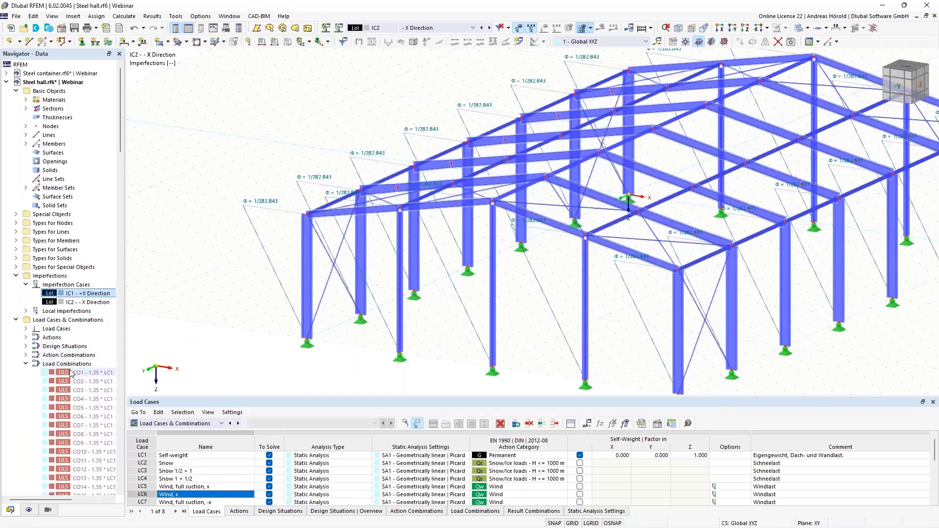
double_click(72, 373)
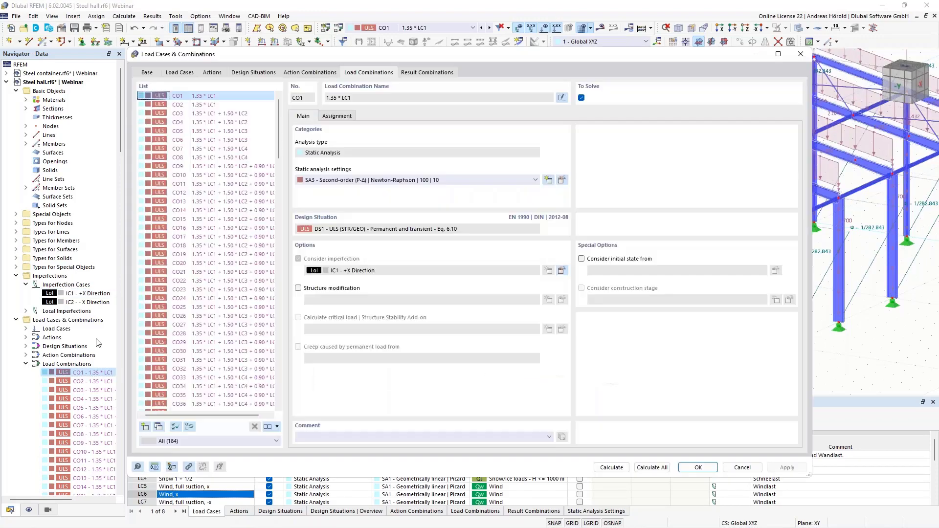
scroll(235, 186, down, 5)
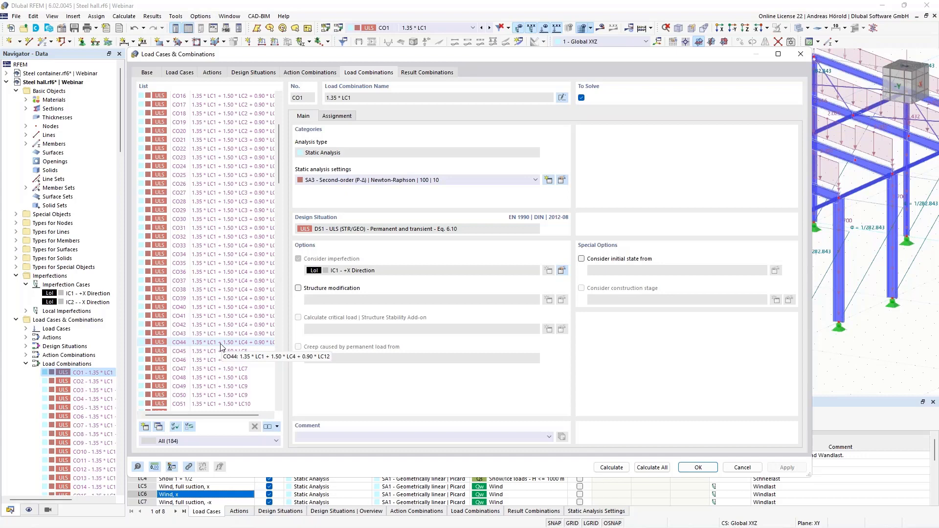
click(698, 468)
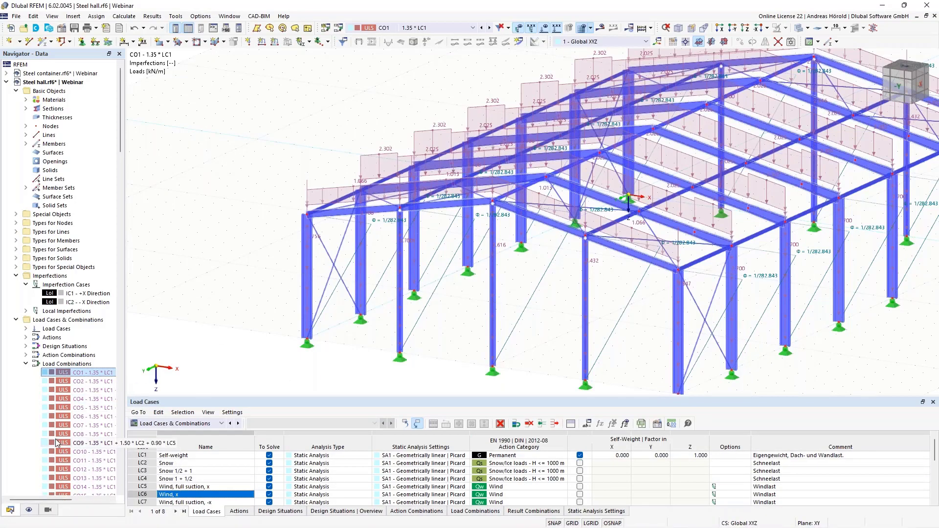
Switch to the Steel frame model and calculate the results of design situation DS1, ULS (STR/GEO) - Permanent and transient - Eq. 6.10
click(6, 82)
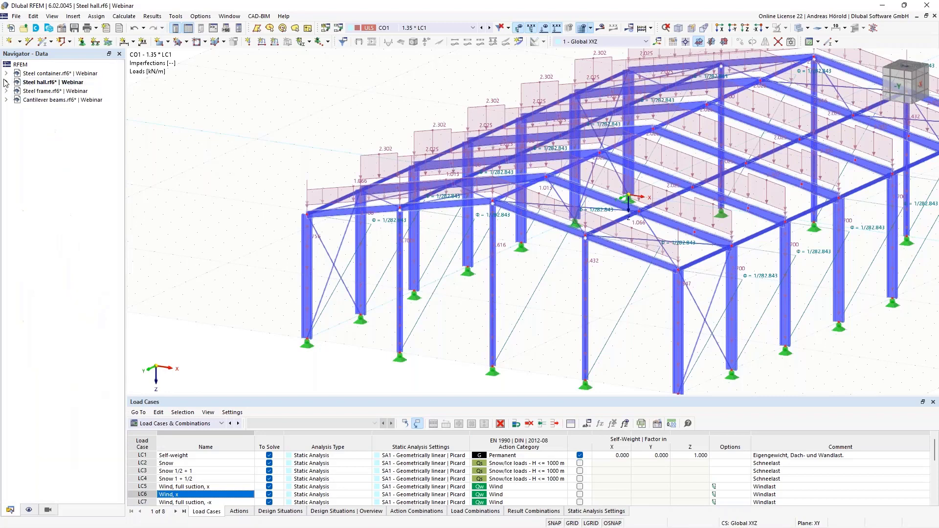
click(54, 91)
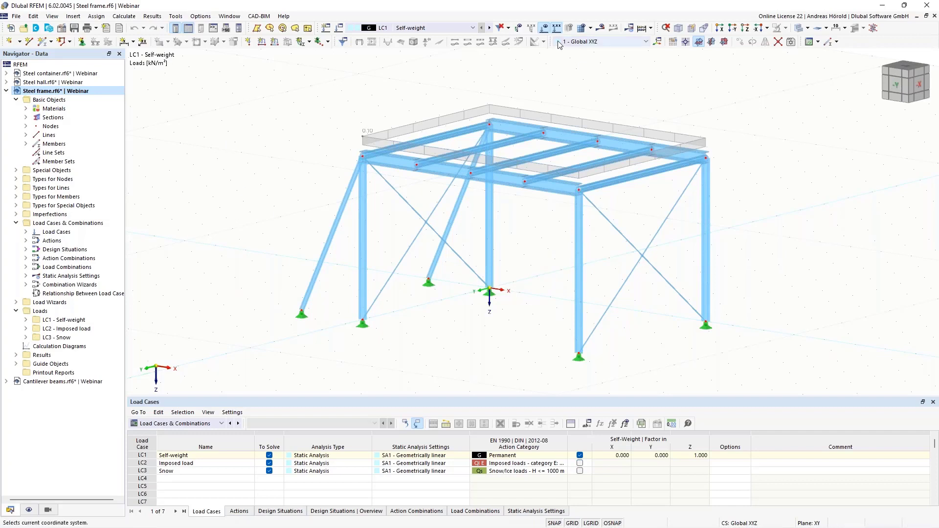
click(435, 27)
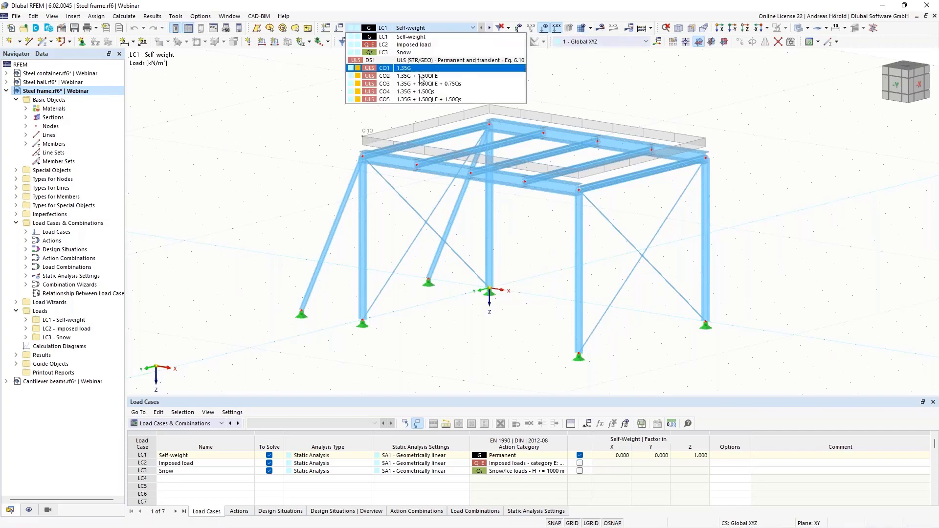
click(430, 60)
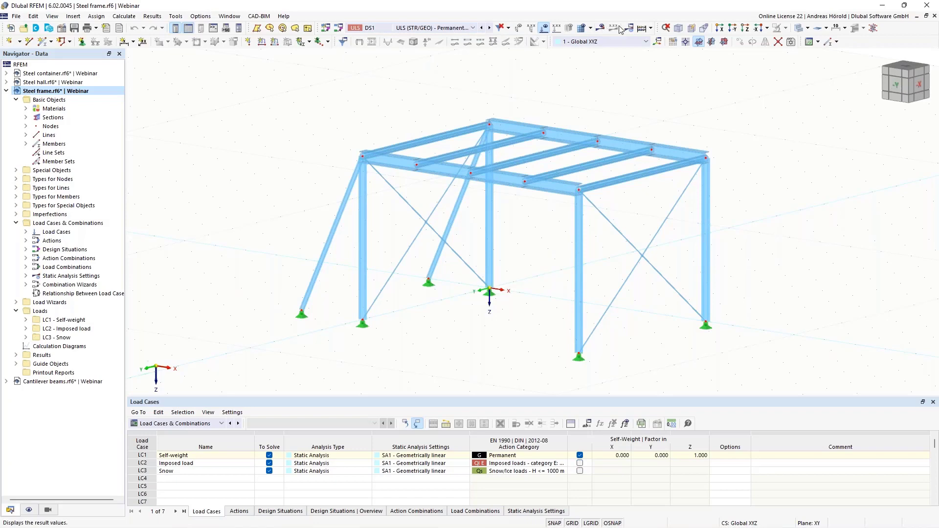
click(601, 28)
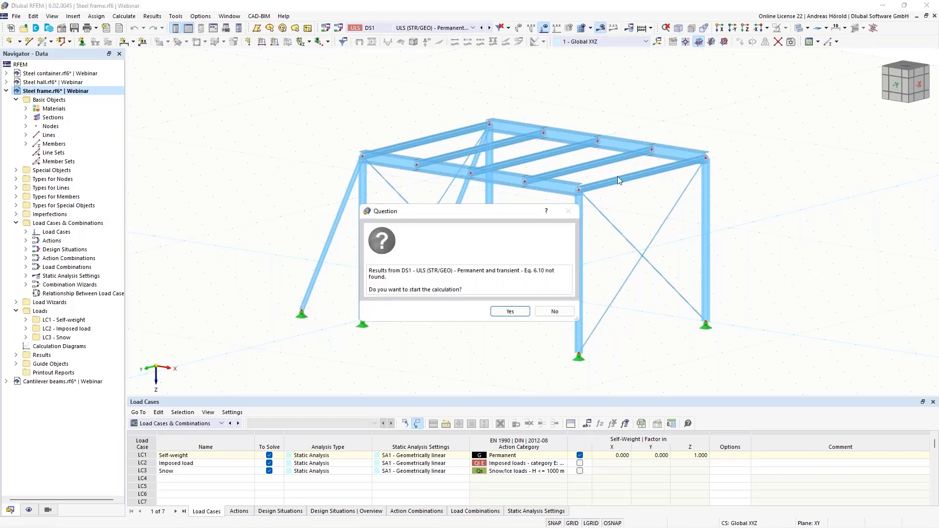
click(508, 311)
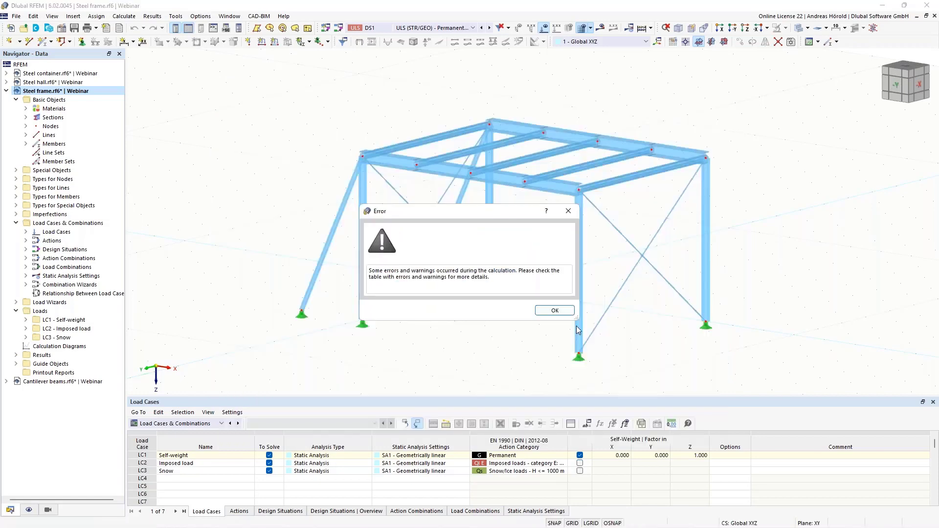
Examine the calculation errors and warnings for the steel frame's design situation and load combinations
click(557, 314)
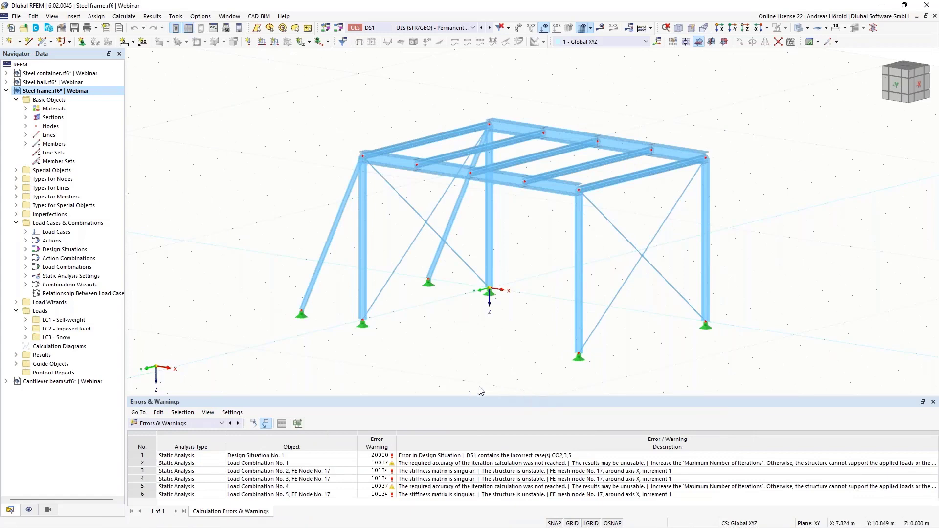
drag(470, 395, 477, 296)
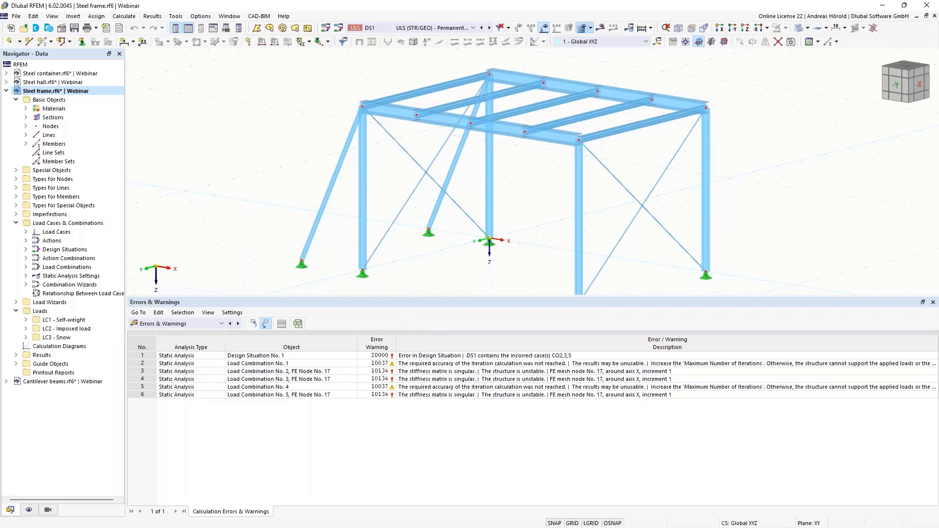
drag(412, 301, 412, 408)
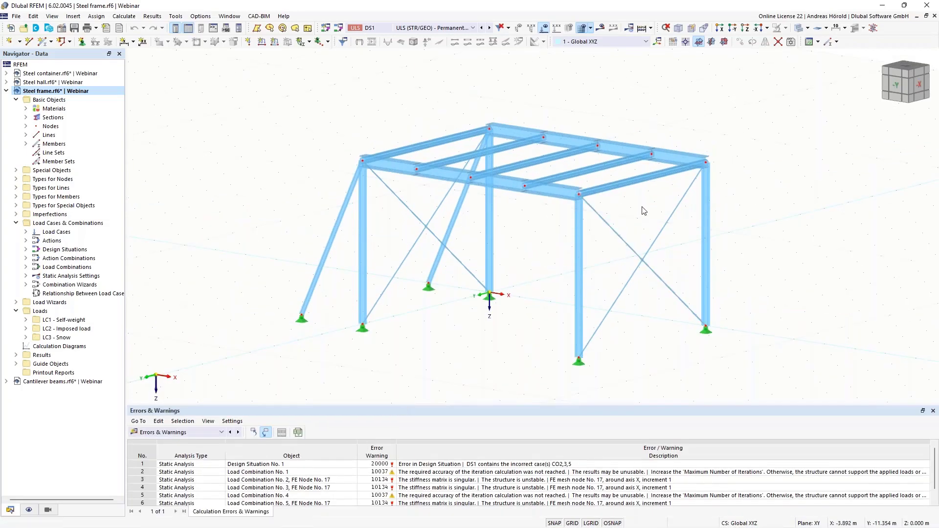
View the loads of LC1 Self-weight, LC2 Imposed load and LC3 Snow, and inspect the frame's diagonal bracing members
click(401, 28)
click(423, 37)
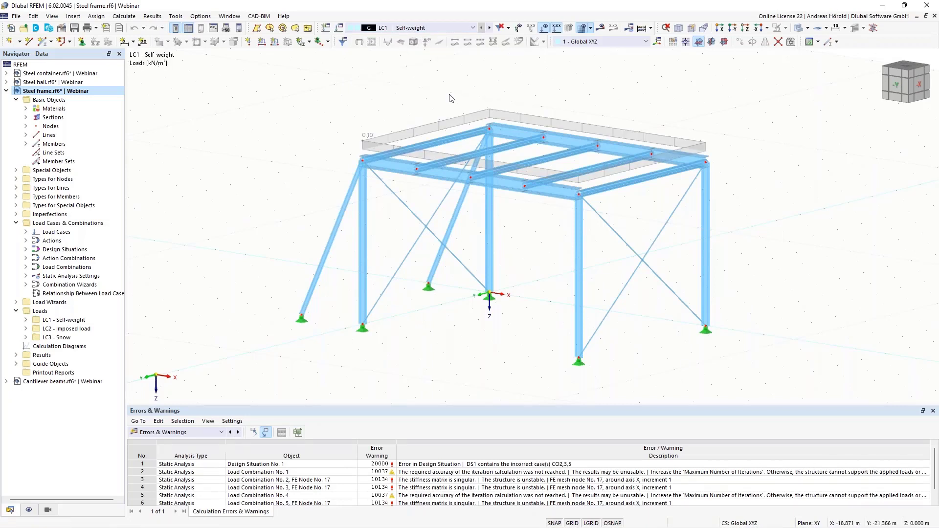
click(490, 28)
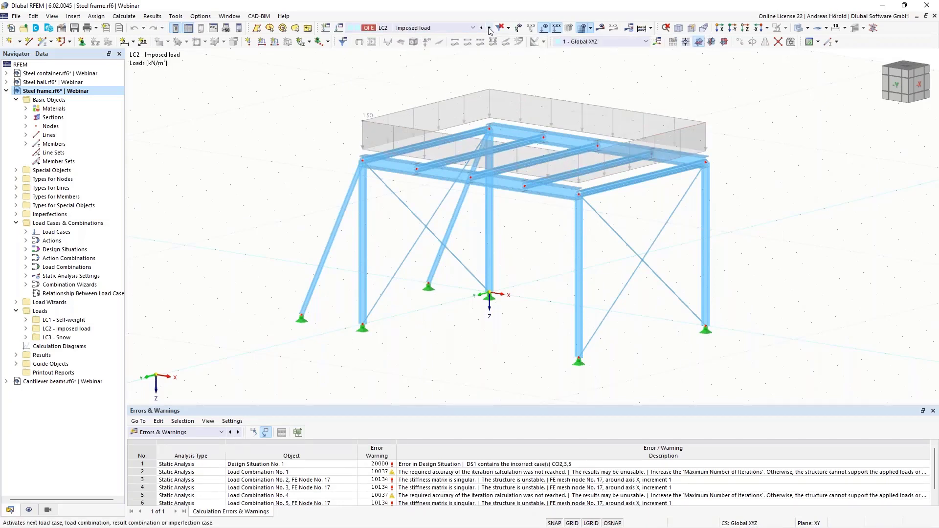
click(489, 28)
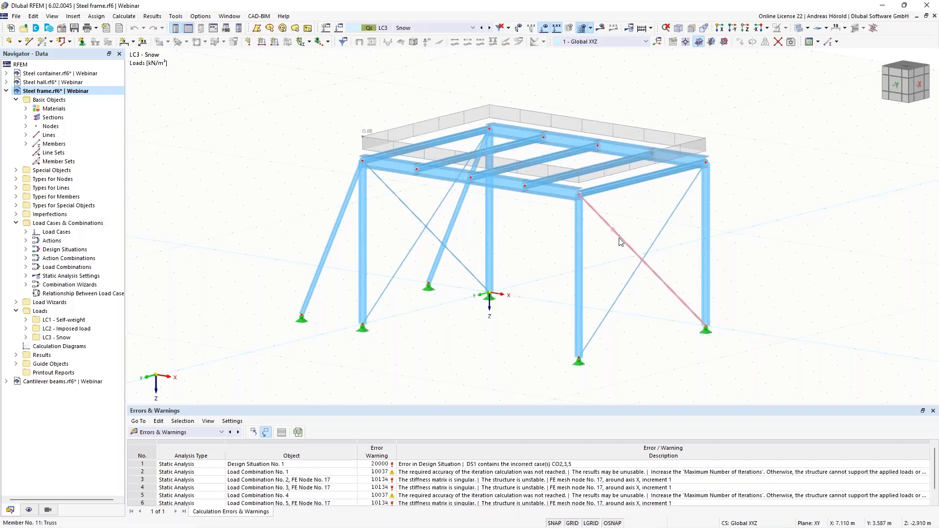
mouse_move(620, 241)
mouse_move(606, 226)
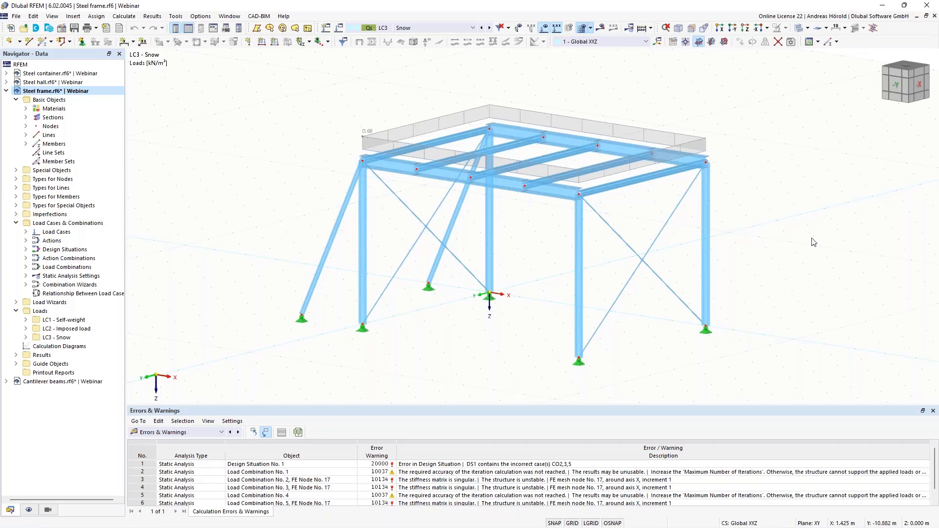
Select the four diagonal bracing members of the steel frame and change their member type to Tension
ctrl+middle_drag(818, 241, 719, 220)
drag(534, 191, 463, 308)
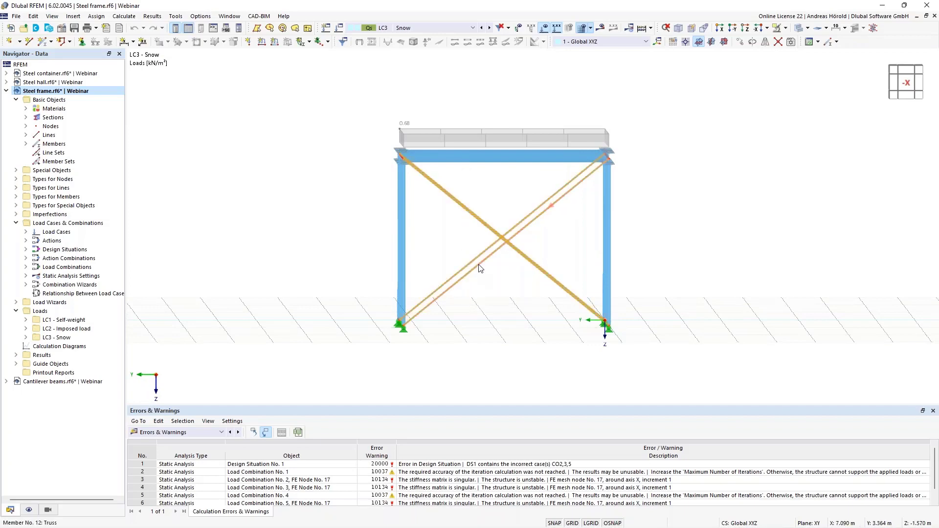
double_click(479, 267)
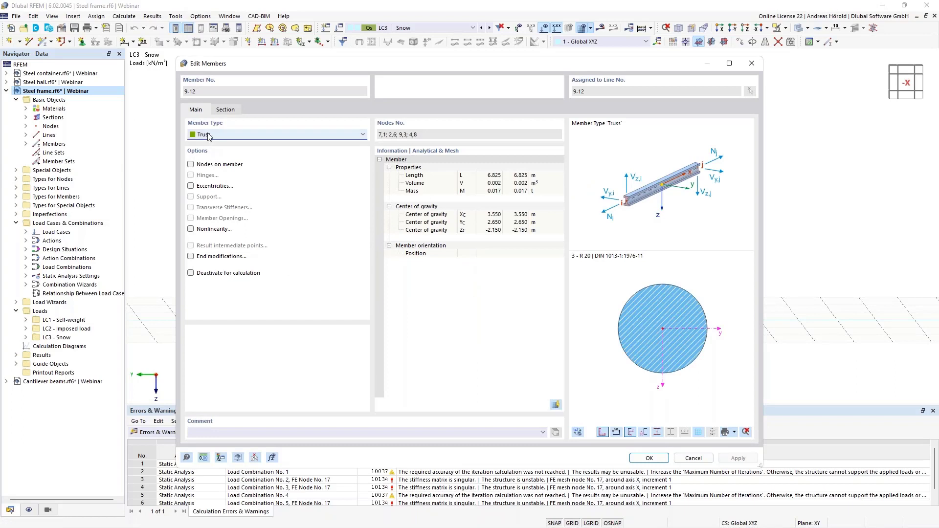
click(218, 135)
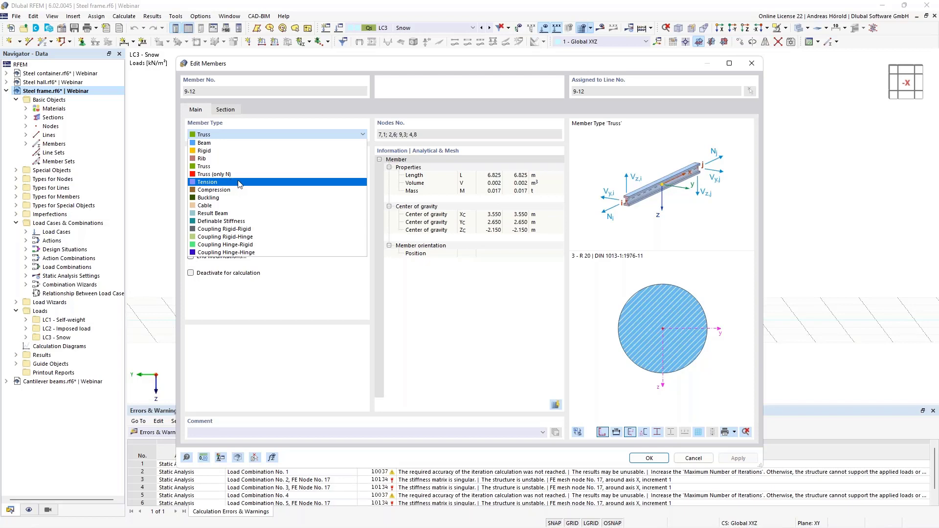
click(240, 183)
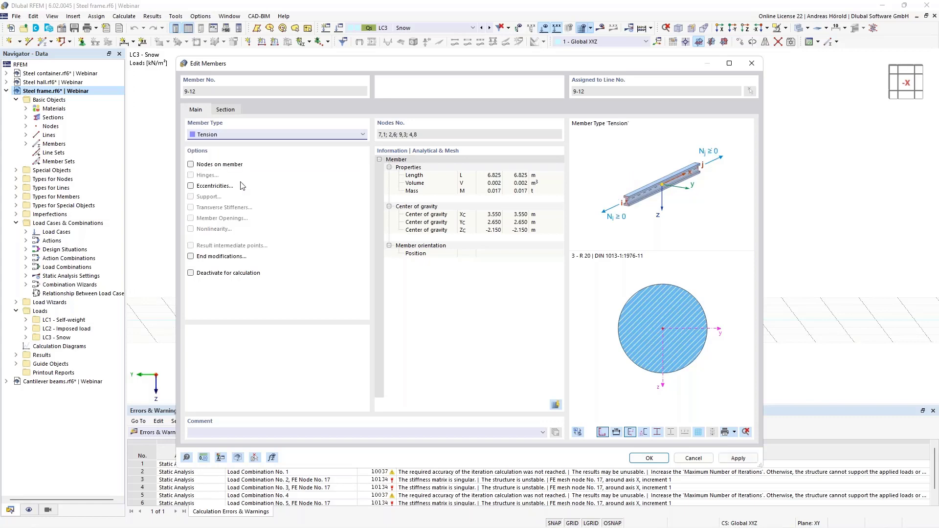
click(649, 459)
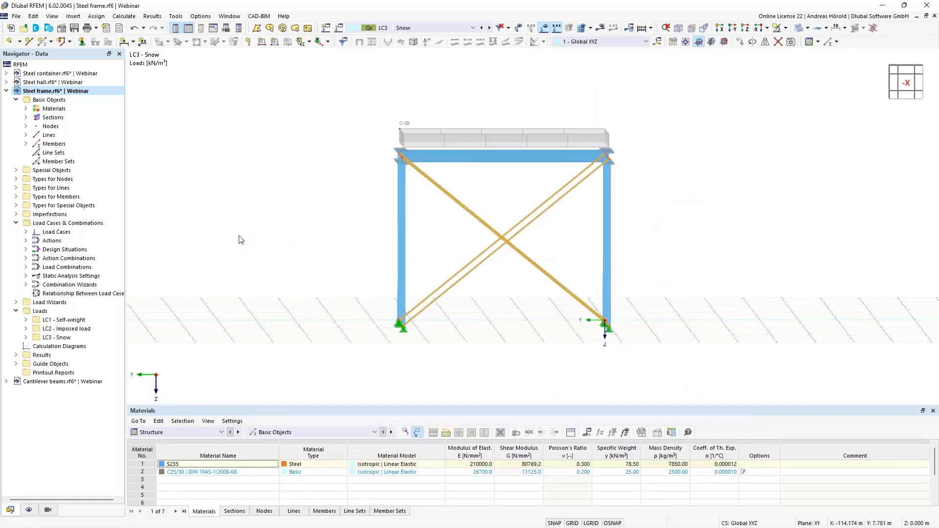
Examine DS1's combination wizard and the reactivation options for failing members in static analysis settings SA2, leaving all settings unmodified
ctrl+middle_drag(240, 239, 302, 250)
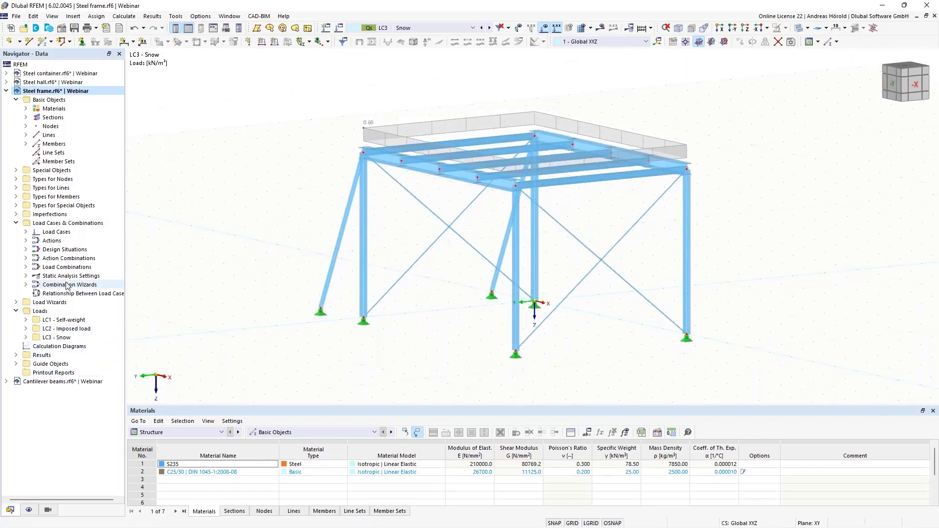
click(26, 250)
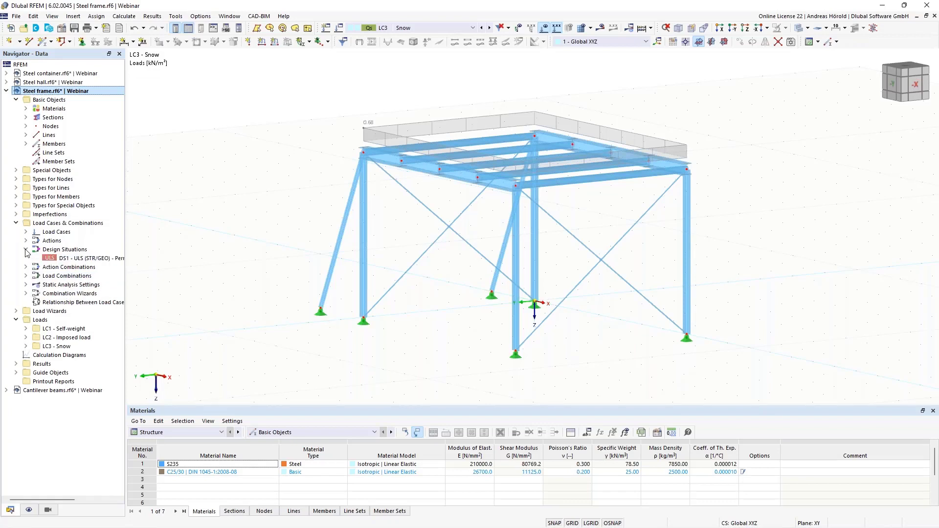
click(84, 259)
double_click(83, 259)
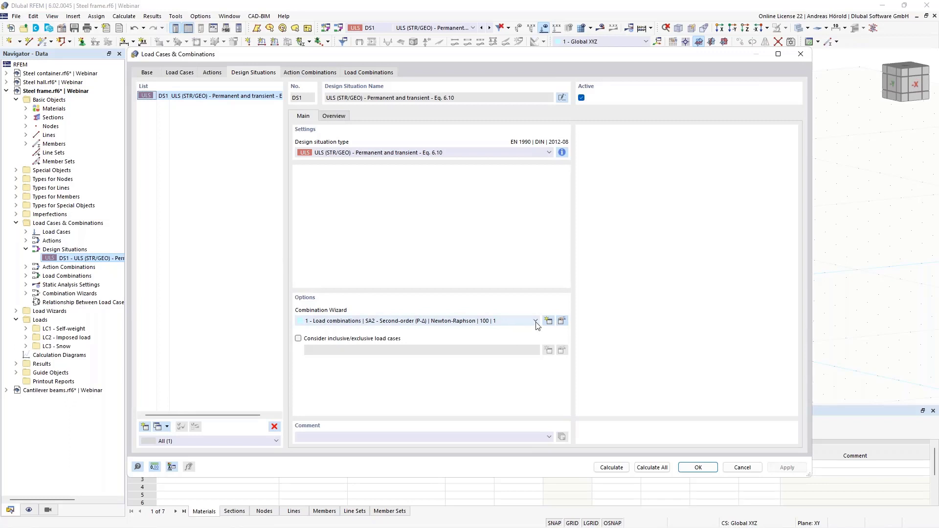
click(561, 321)
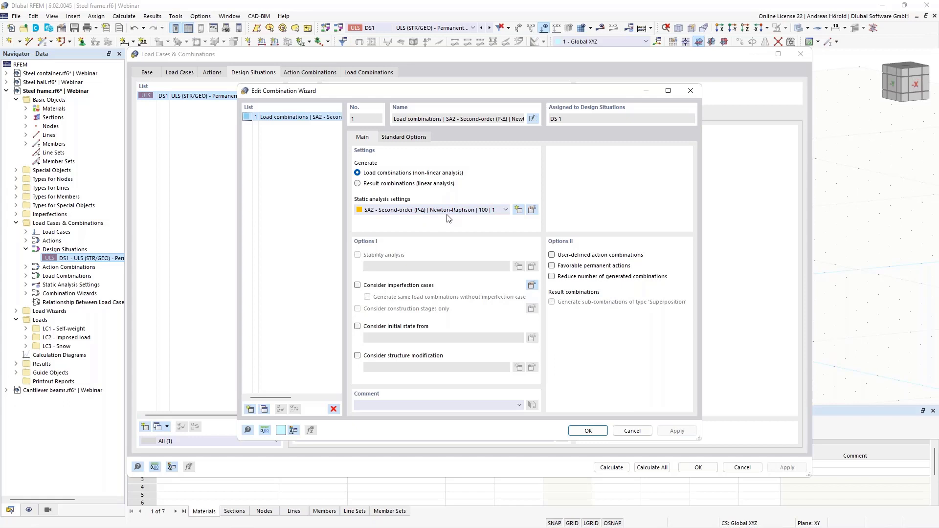
click(532, 210)
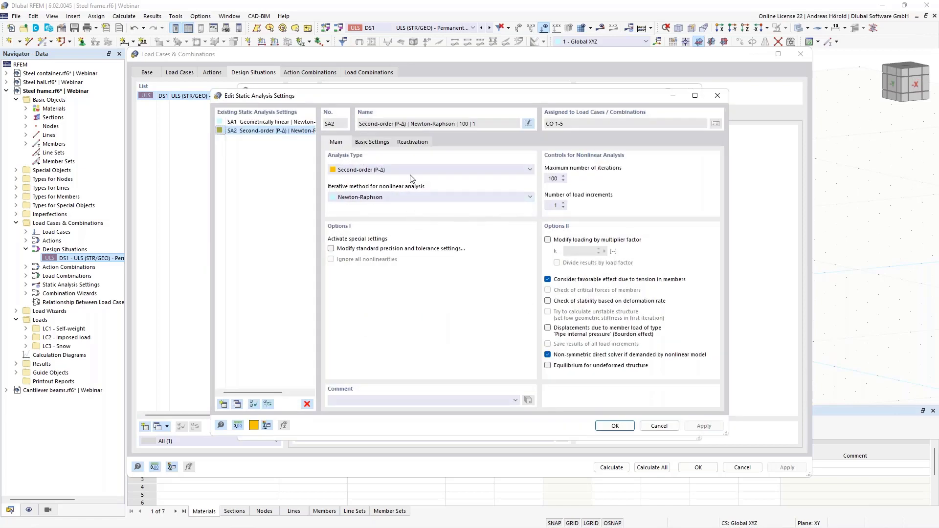
click(414, 142)
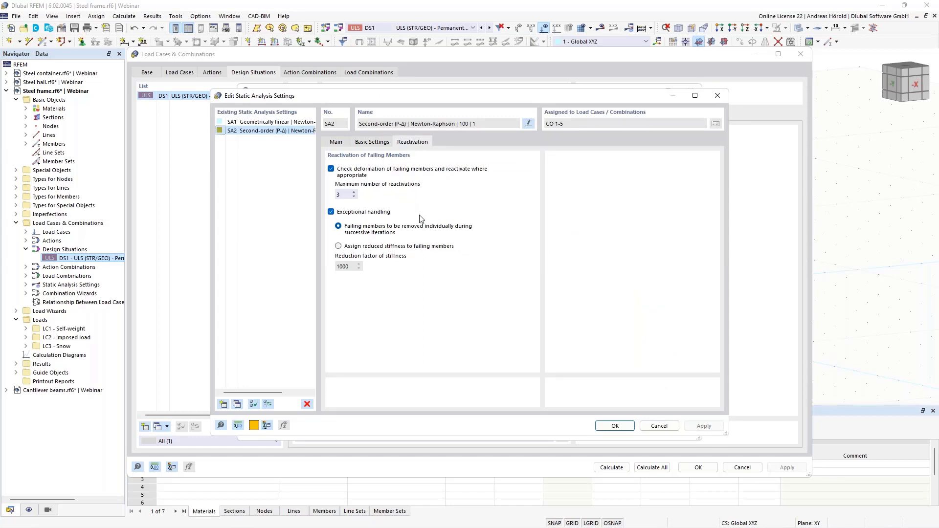
click(650, 425)
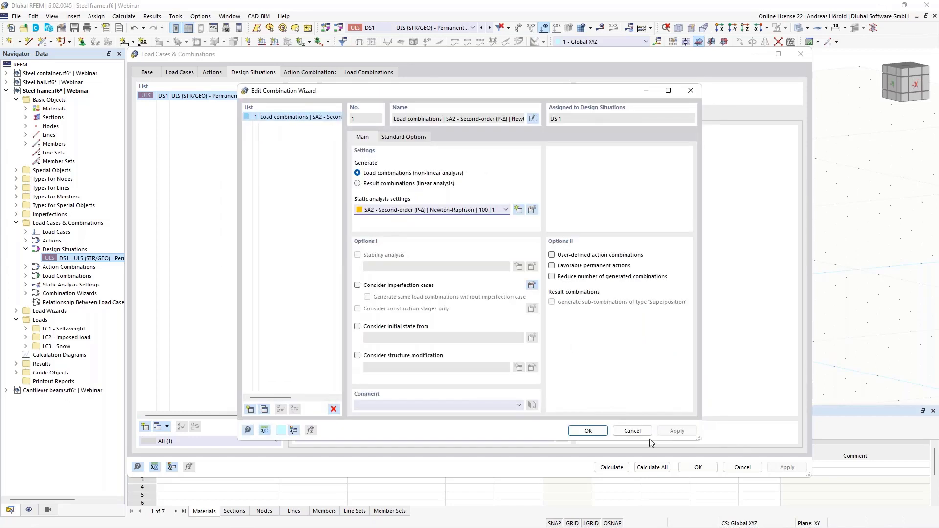
click(627, 430)
click(742, 467)
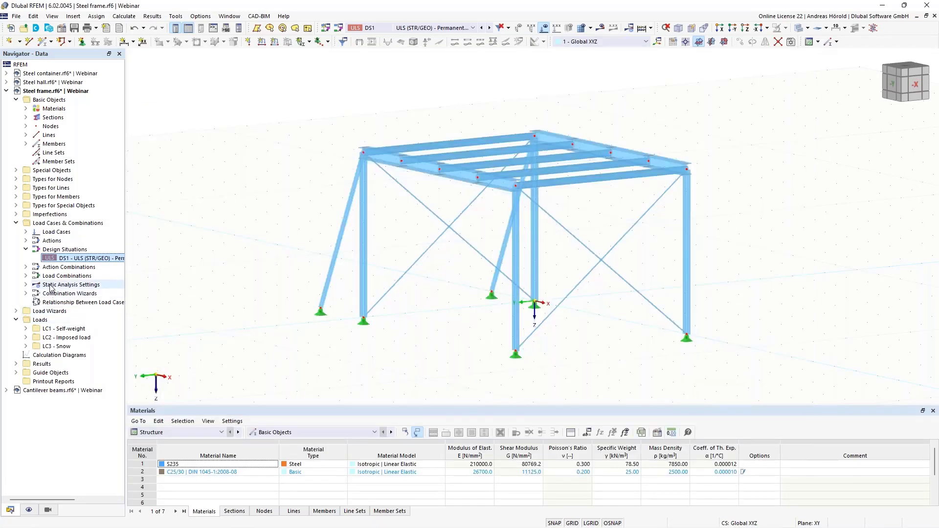
Set the reactivation in static analysis settings SA2 to exceptional handling, with failing members removed individually during successive iterations
click(26, 285)
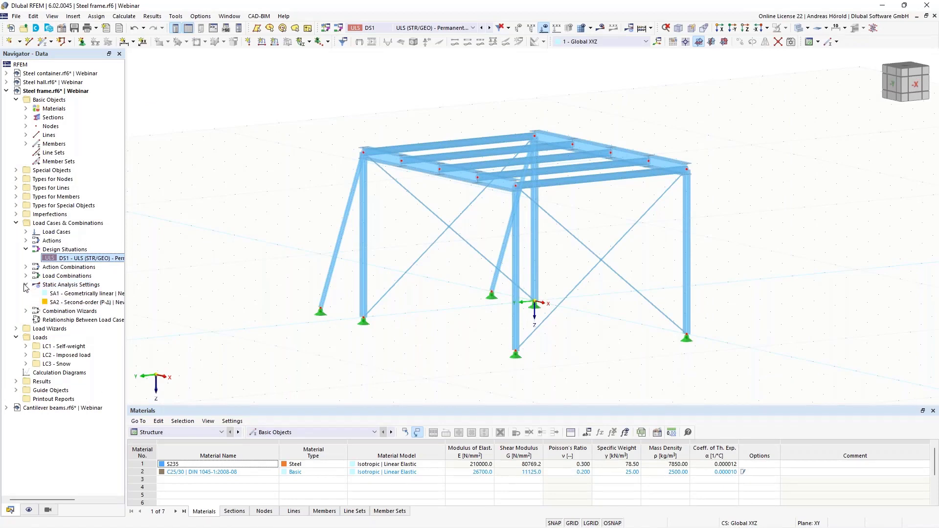
double_click(88, 302)
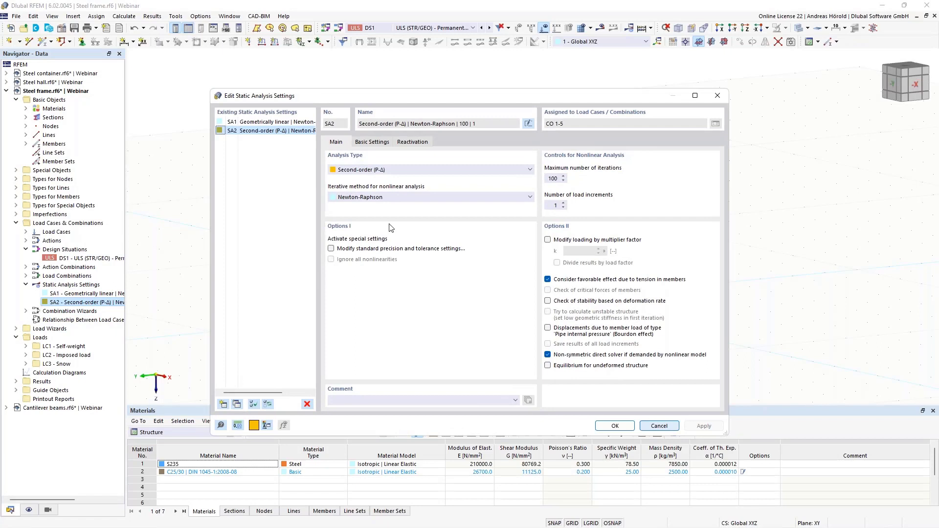
click(413, 142)
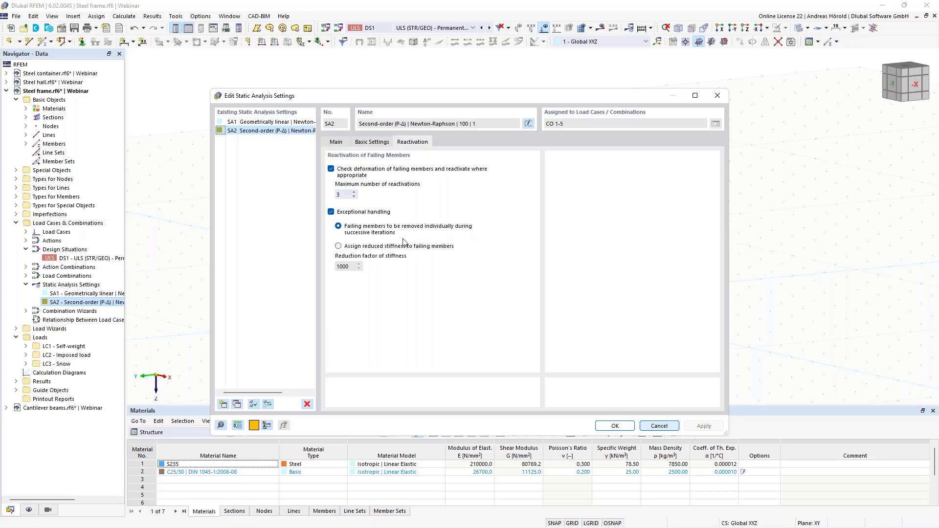
click(339, 246)
click(338, 227)
click(336, 144)
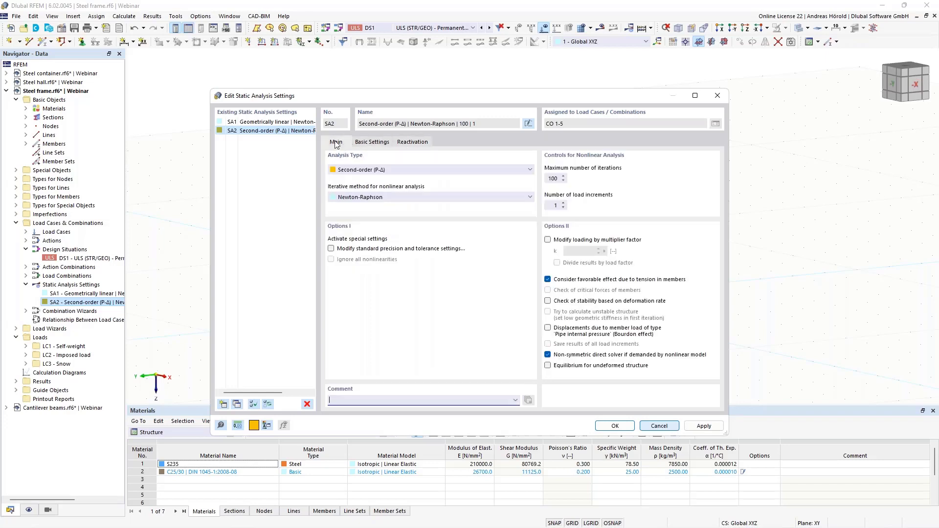
click(557, 205)
click(614, 426)
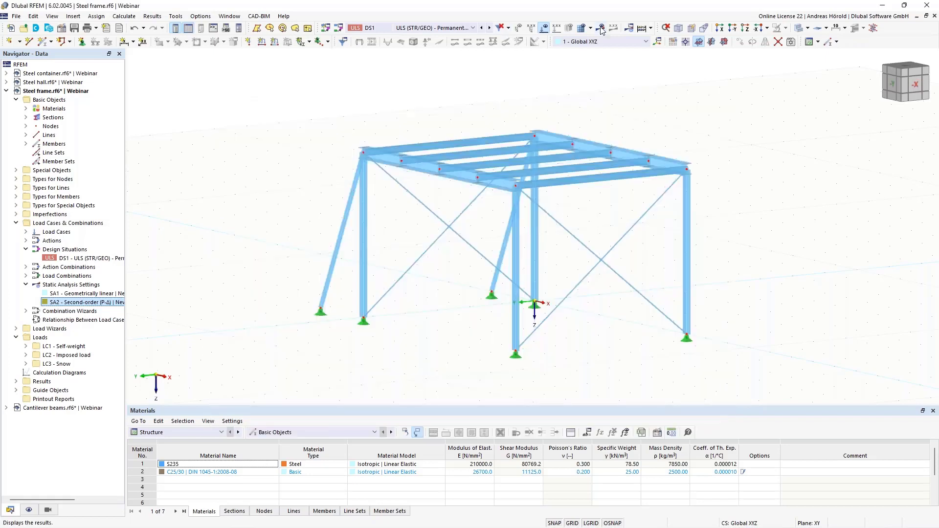
Calculate DS1 of the steel frame and view its displacements and support reactions
click(510, 312)
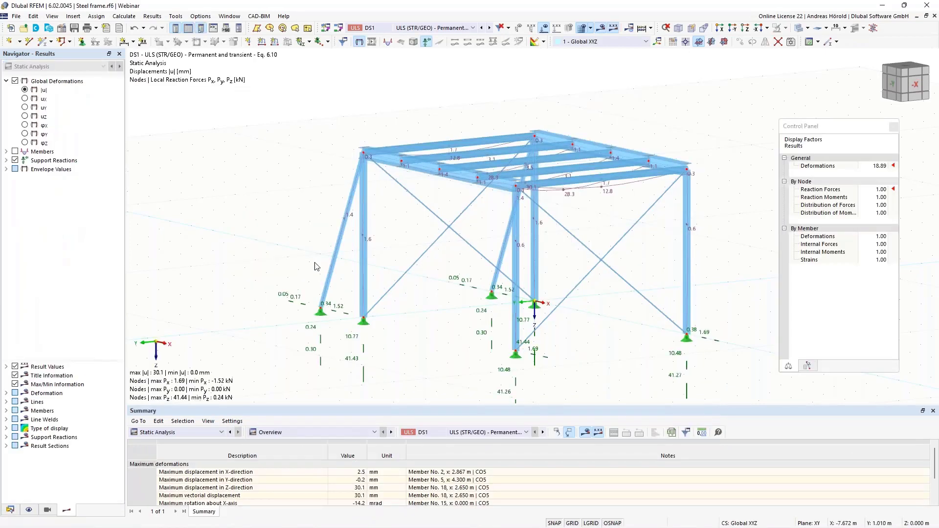
ctrl+middle_drag(288, 256, 378, 262)
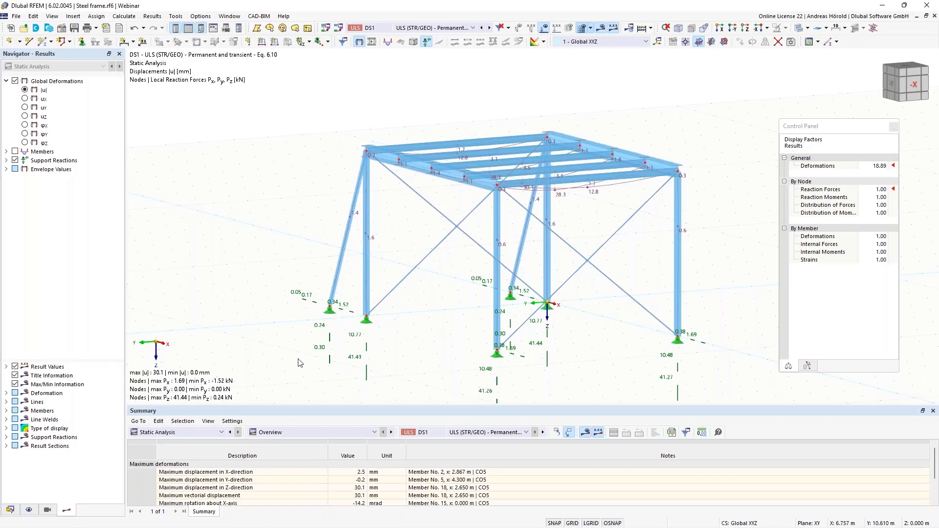
Return to the model data and switch to the Cantilever beams model to inspect its first beam
click(10, 509)
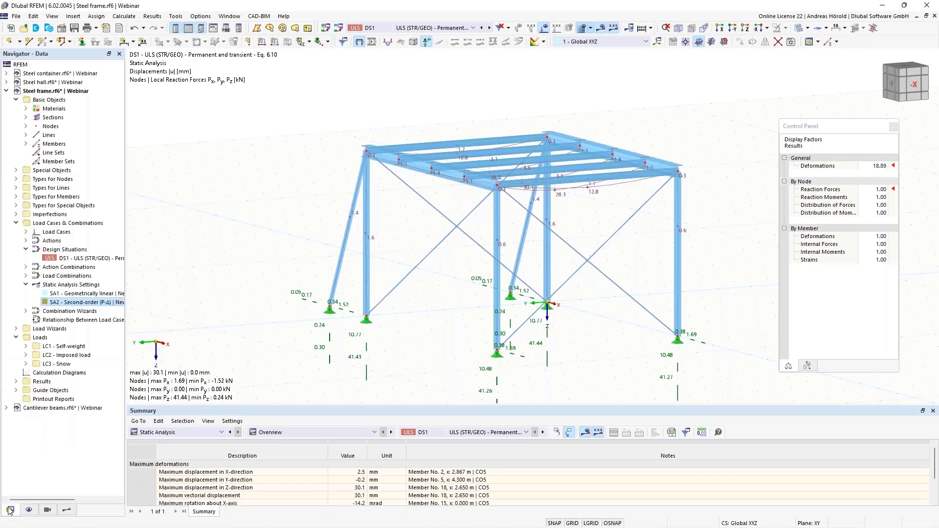
click(61, 408)
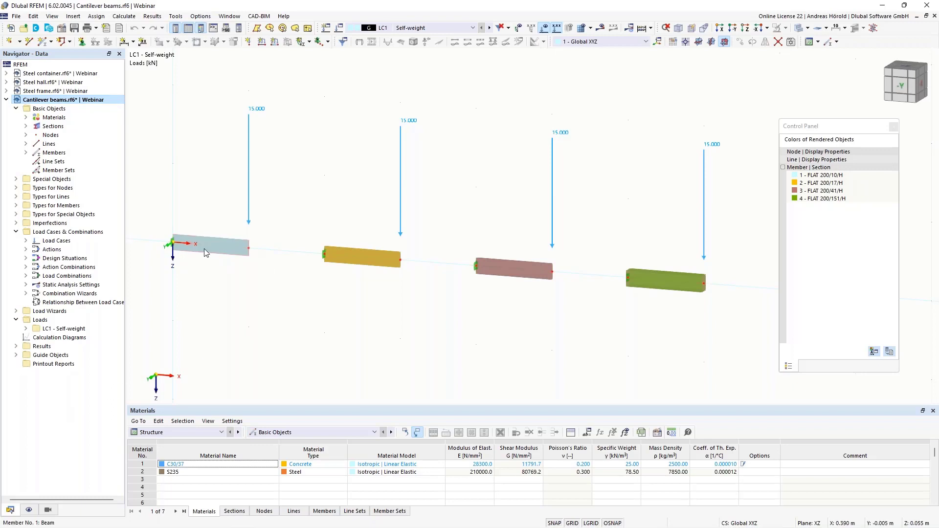
mouse_move(204, 248)
Open the library for material 2 (S235) and filter it by region European Union and material type Steel
click(25, 117)
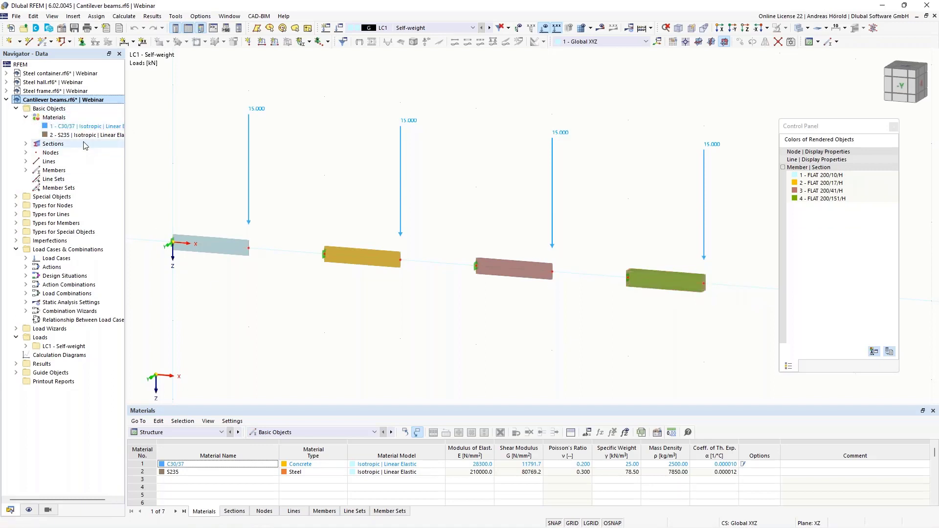
double_click(85, 136)
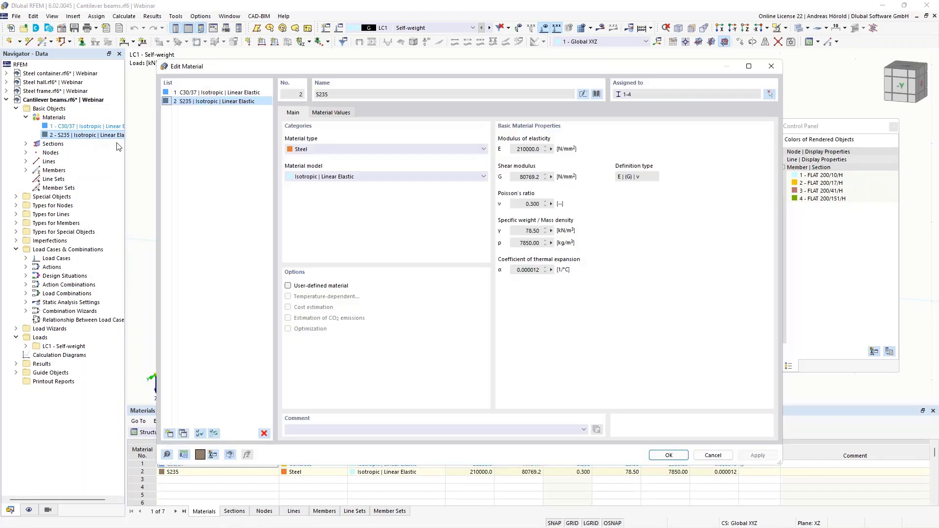
click(597, 93)
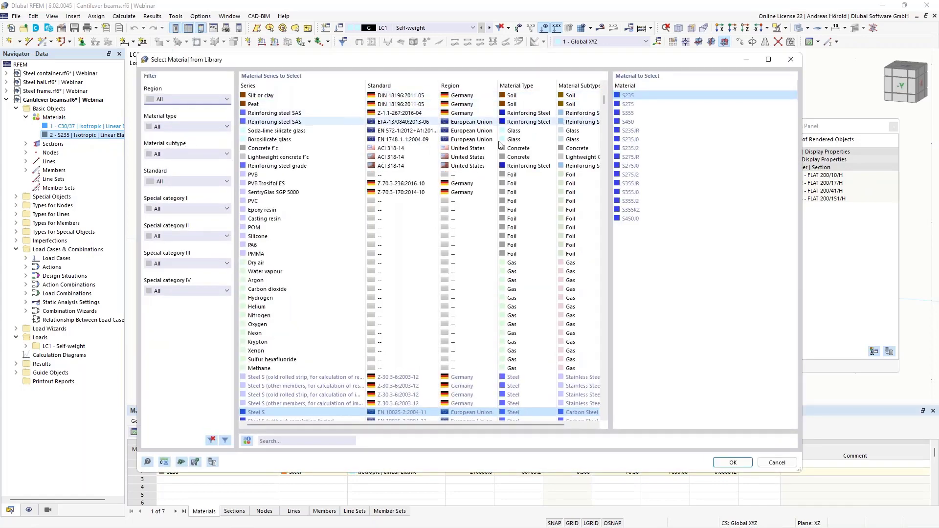
click(195, 99)
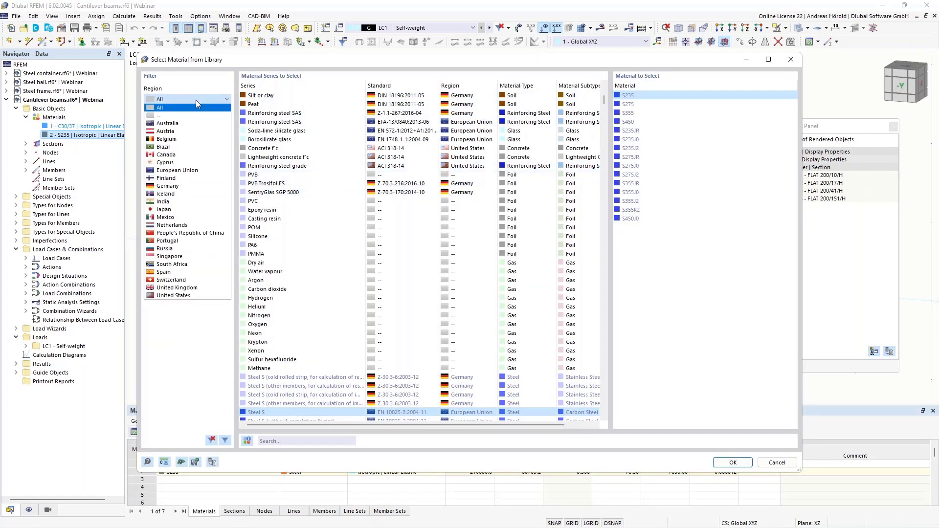
click(185, 170)
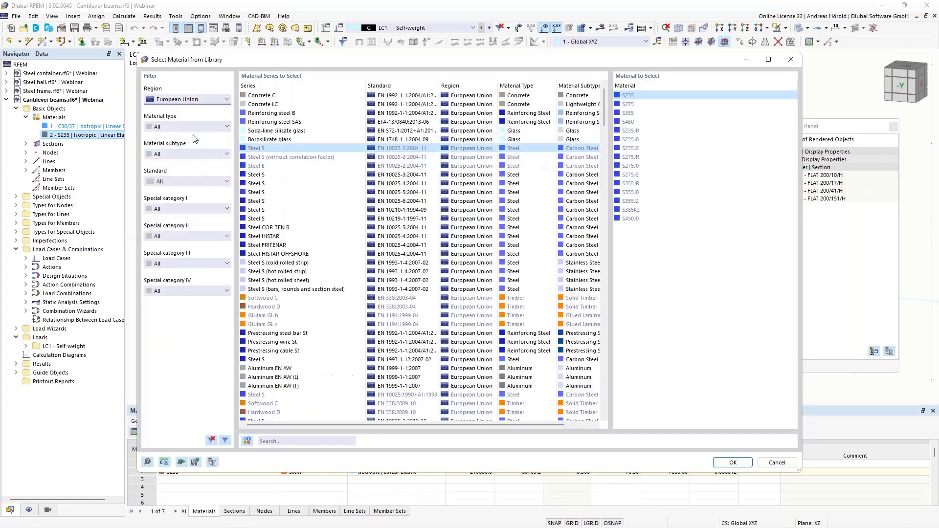
click(194, 128)
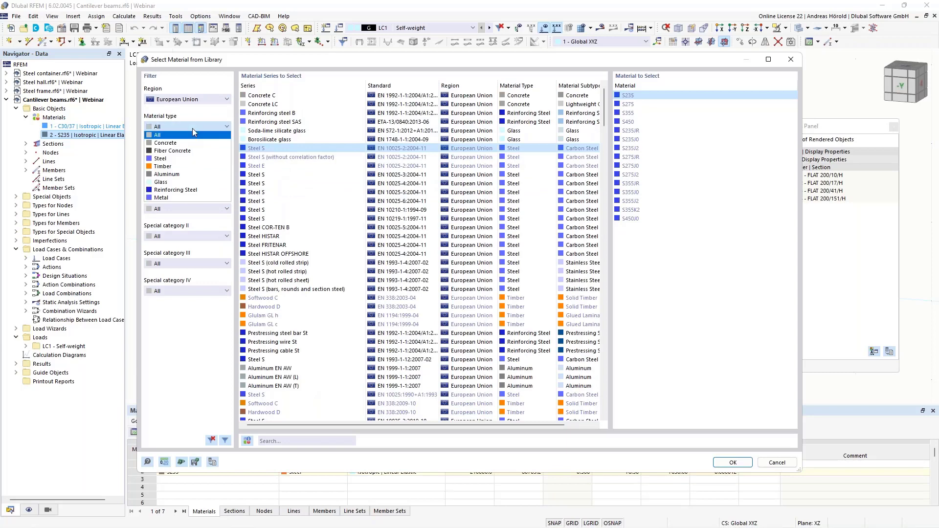
click(189, 160)
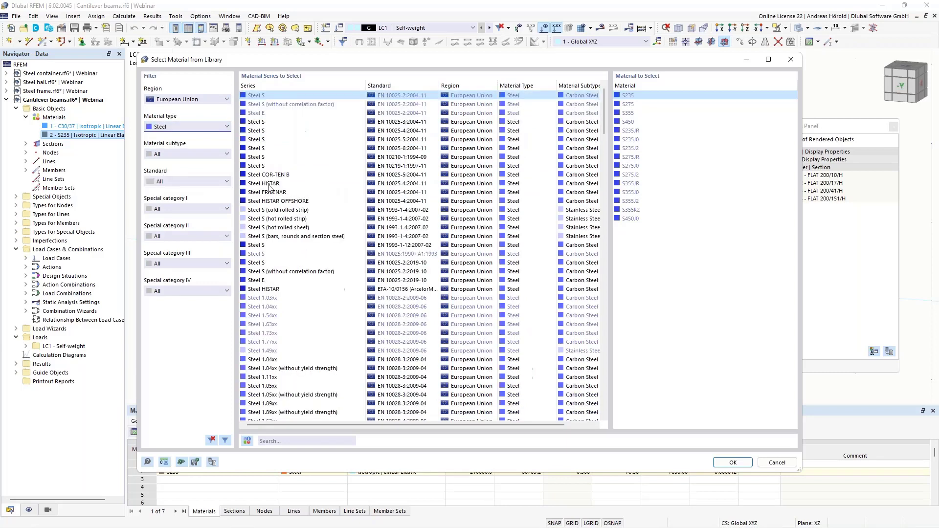
Replace the material with S235JR from the Steel S series of EN 10025-2:2019-10
click(271, 245)
click(271, 263)
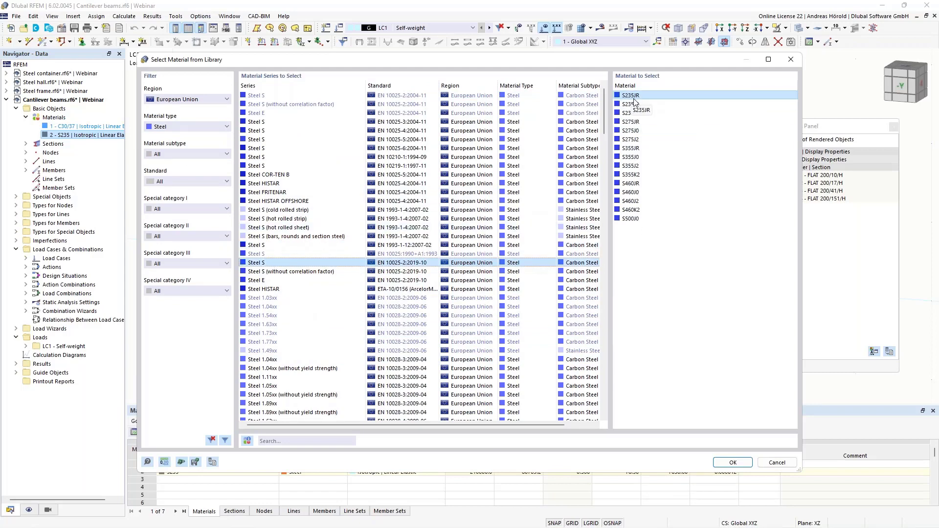
click(739, 462)
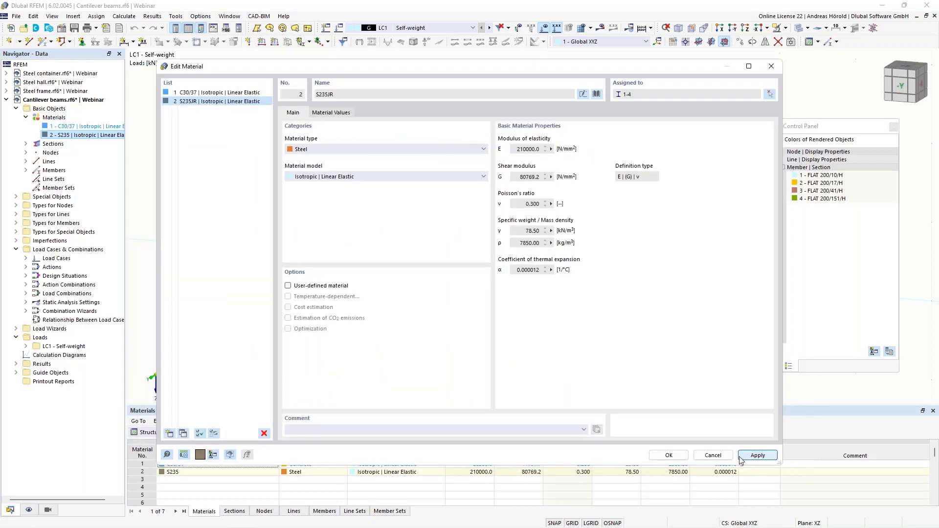
Examine the yield and ultimate strengths of S235JR across all its thickness ranges
click(323, 113)
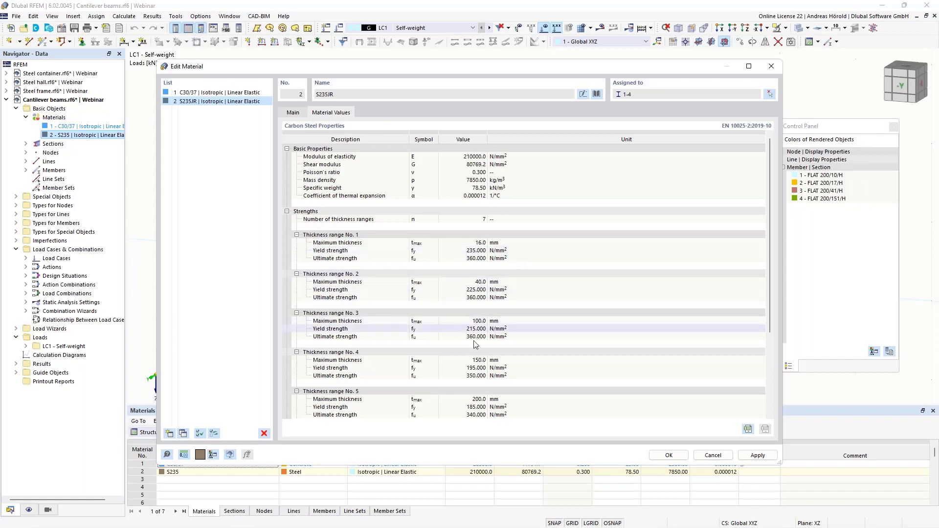
scroll(474, 355, down, 5)
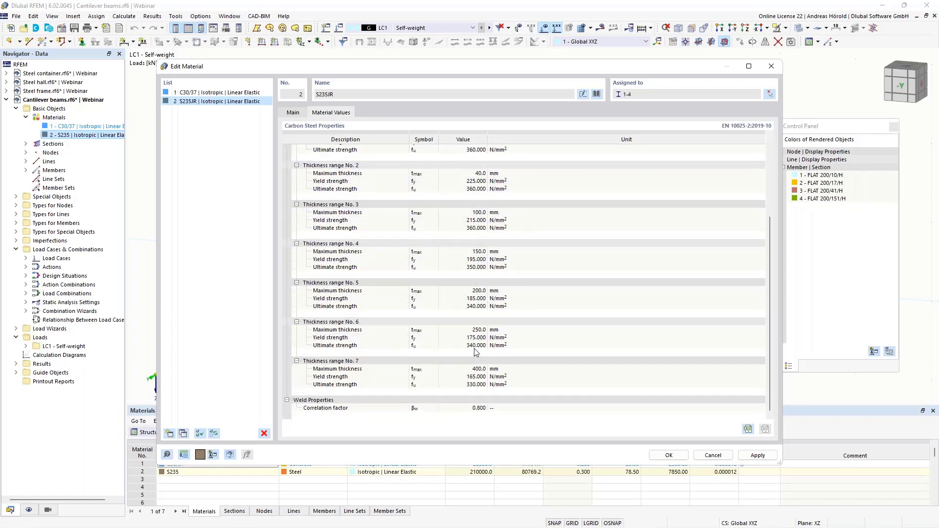
scroll(476, 351, up, 3)
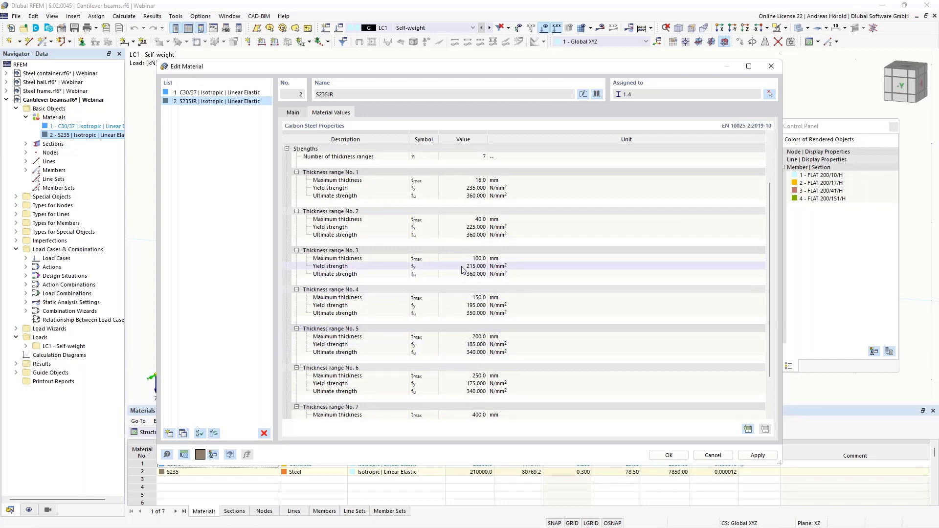
scroll(462, 269, up, 3)
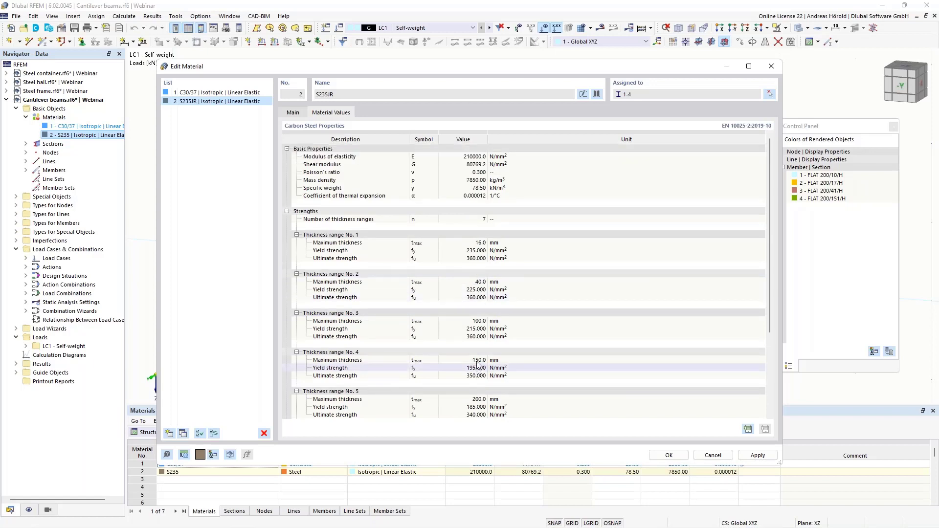
Make S235JR a user-defined material and open the thickness and yield strength values of ranges 1 and 2 for editing
click(292, 113)
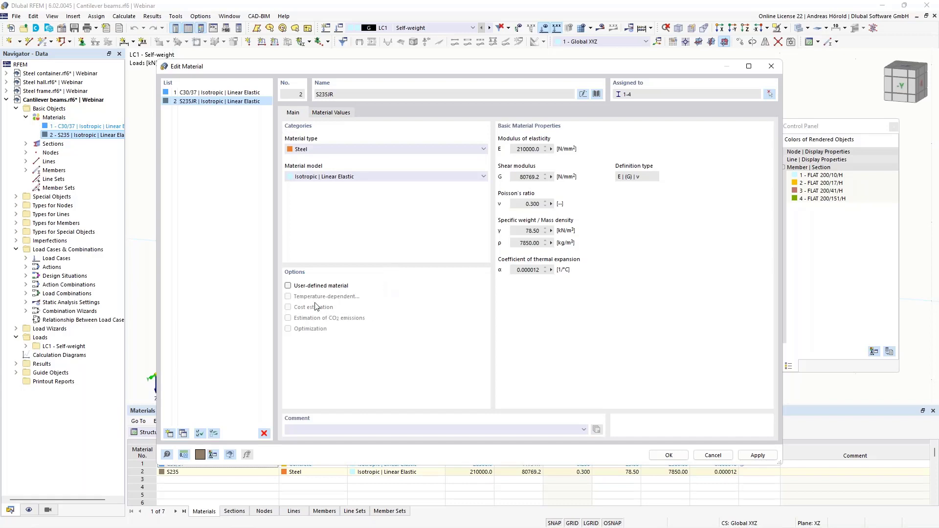
click(288, 286)
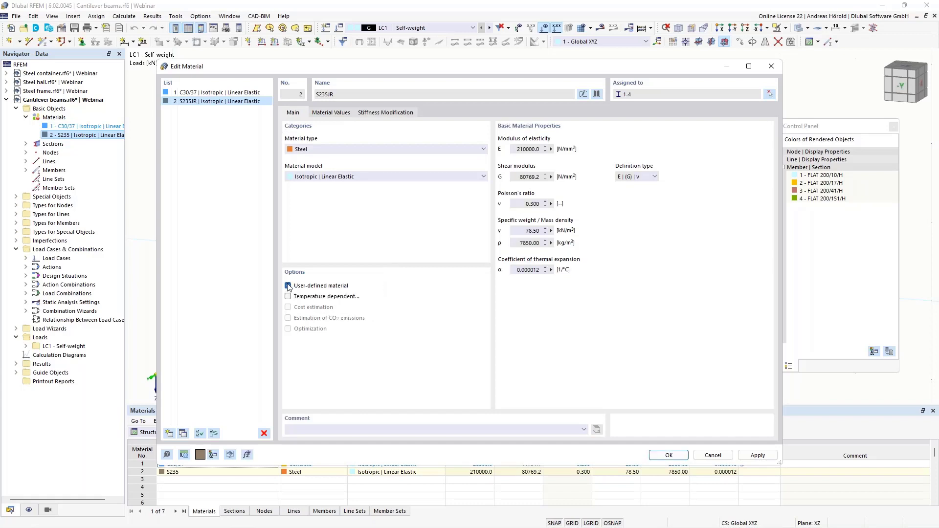
click(331, 113)
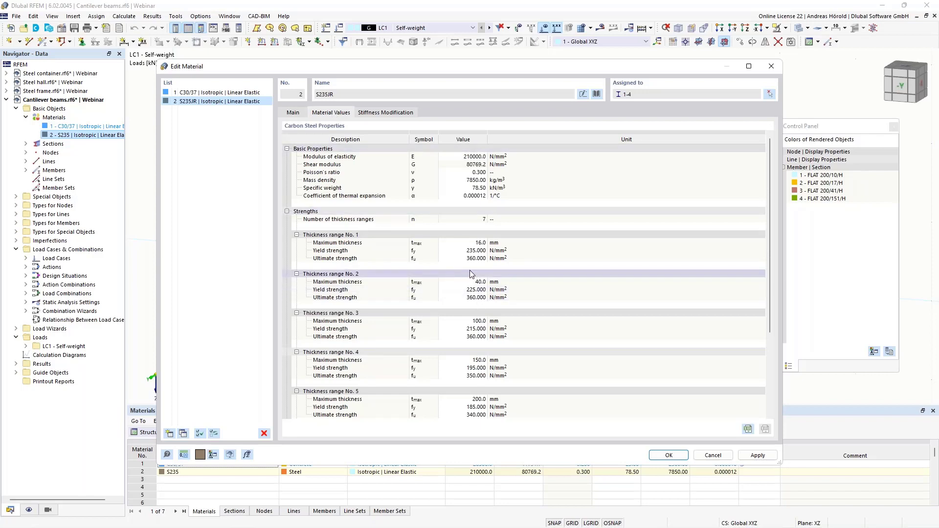
click(468, 250)
click(470, 242)
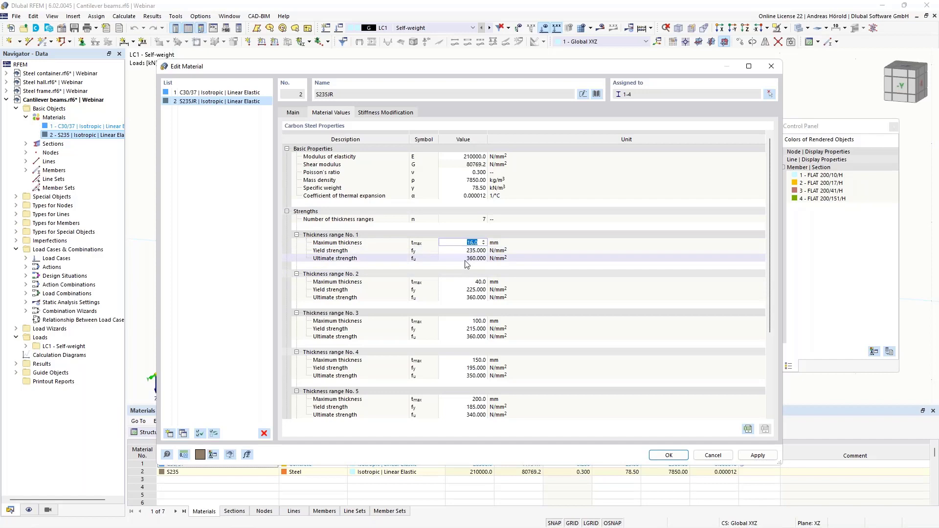
click(468, 282)
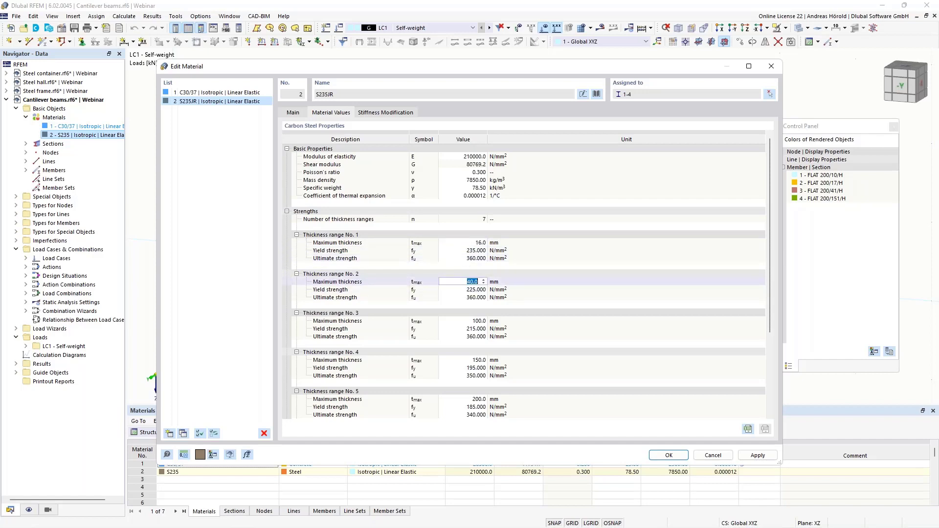
click(468, 291)
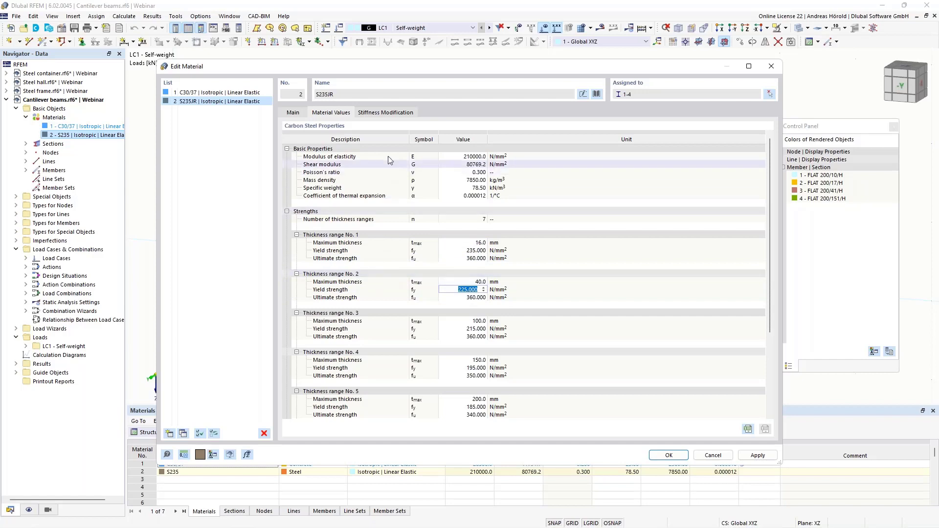
Check the stiffness modification settings of S235JR and accept the material definition
click(379, 113)
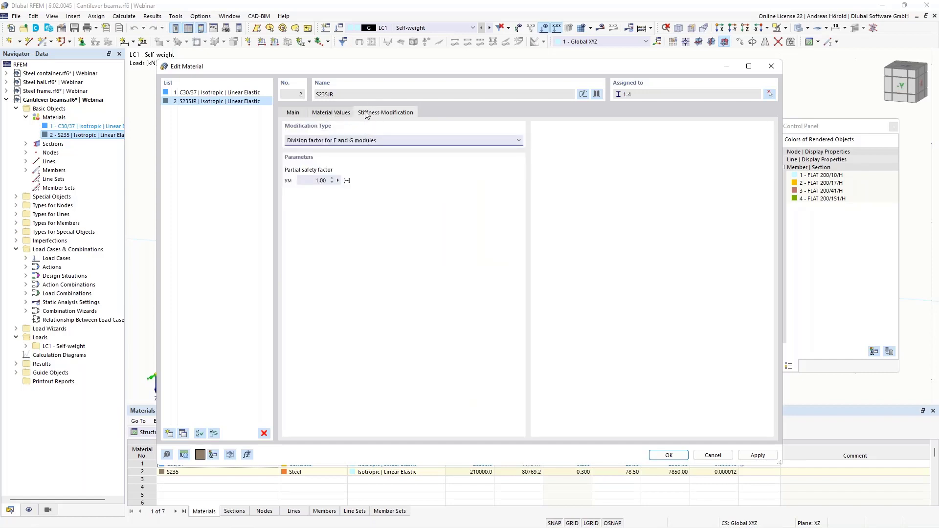
click(293, 113)
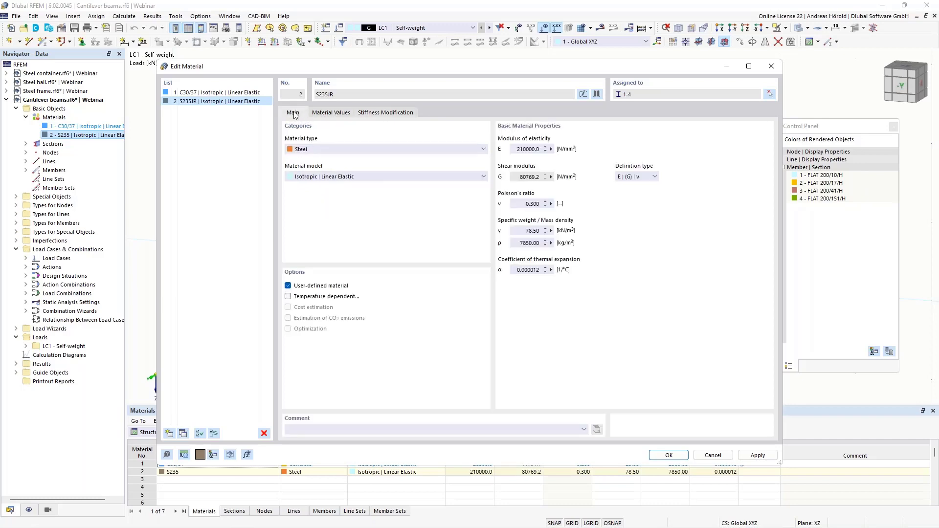
click(669, 456)
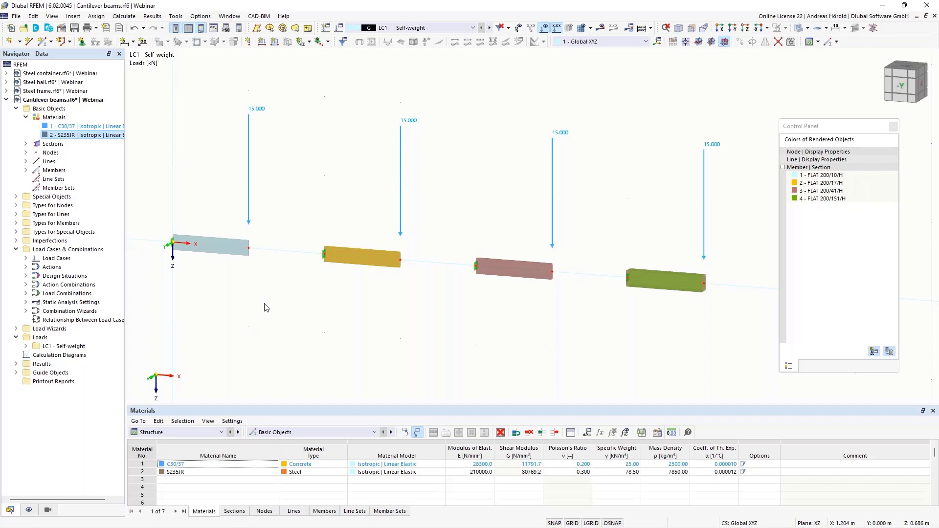
Activate the Stress-Strain Analysis design add-on in the base data of the Cantilever beams model
click(63, 30)
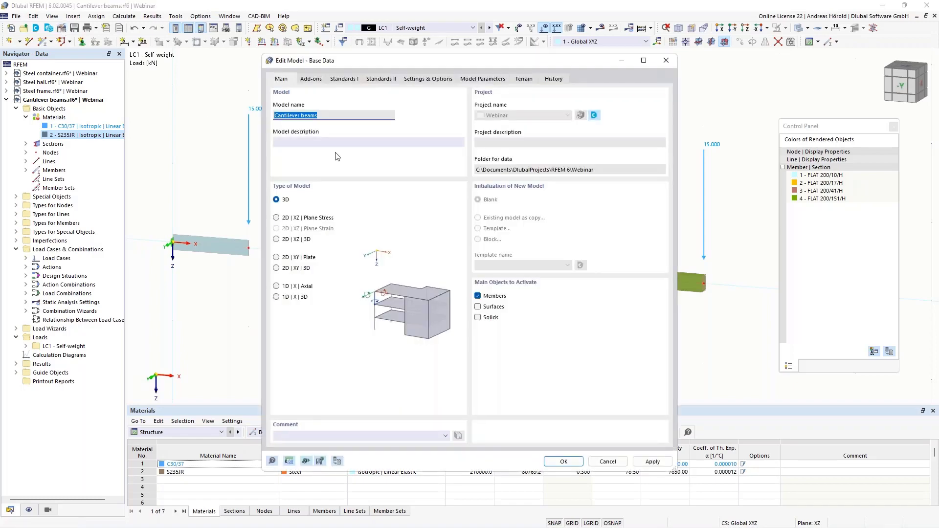
click(311, 79)
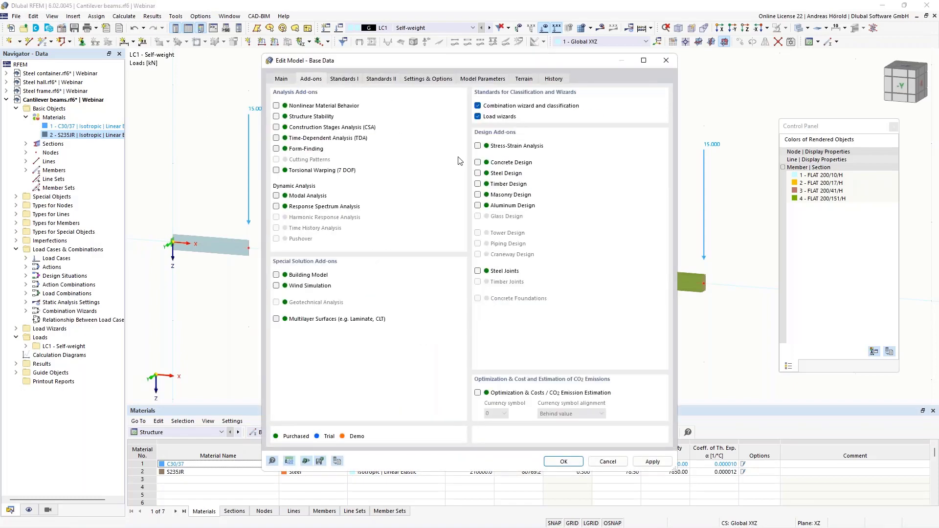
click(478, 146)
click(560, 461)
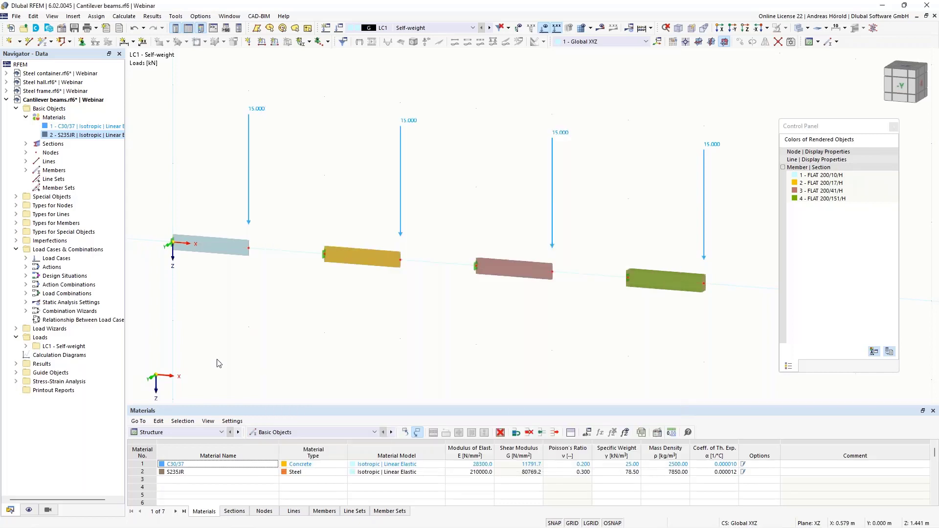
Deactivate the Stress-Strain Analysis for the three SLS design situations DS2 to DS4, leaving it active for the ULS design situation DS1
click(26, 276)
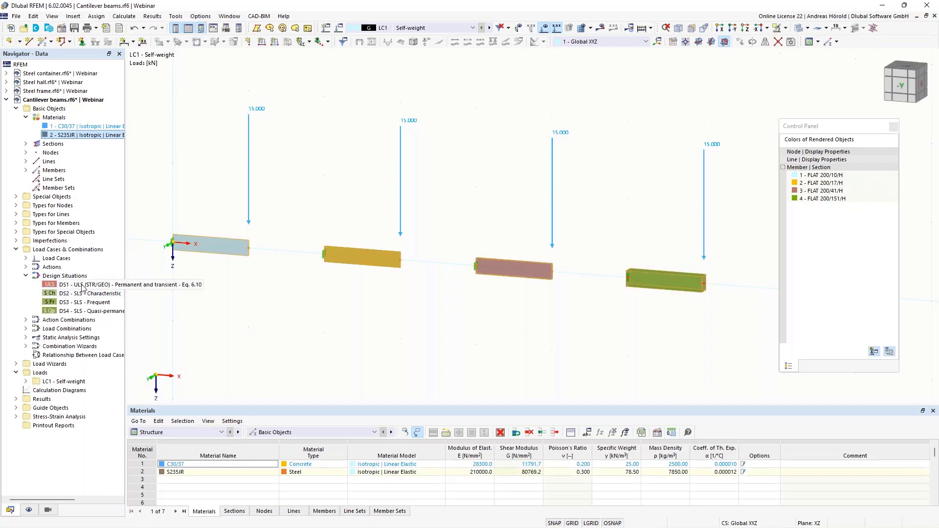
double_click(82, 288)
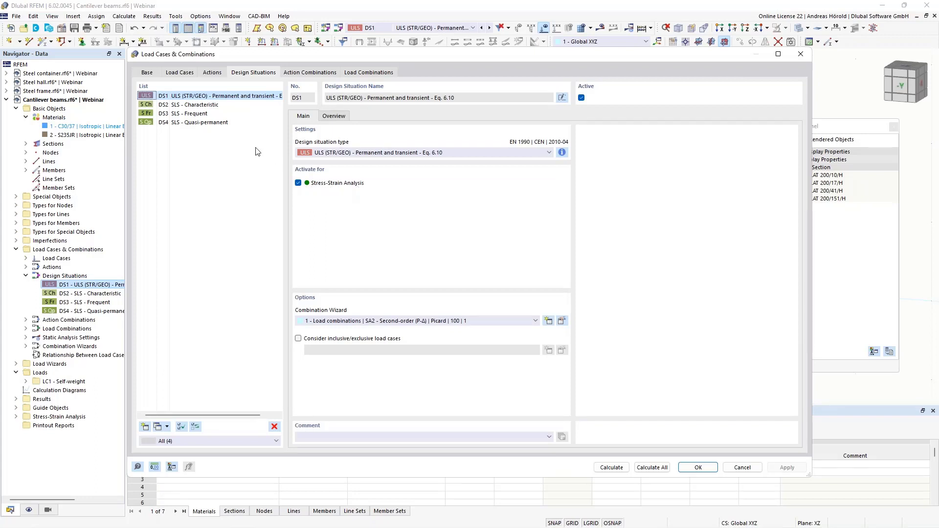
click(196, 105)
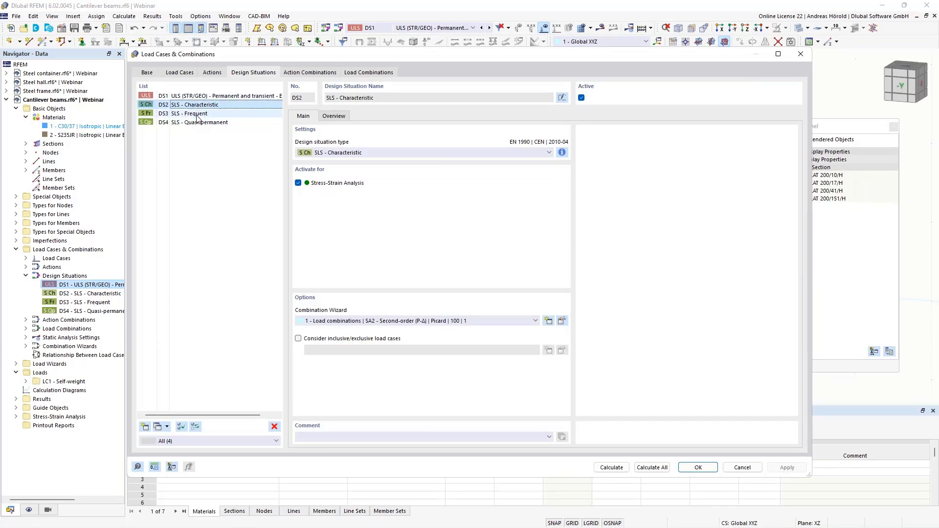
shift+click(198, 122)
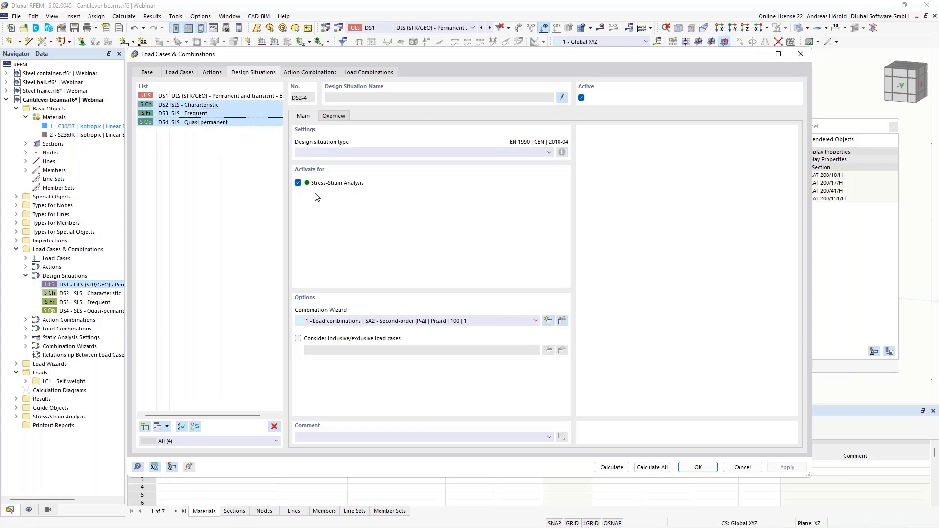
click(298, 183)
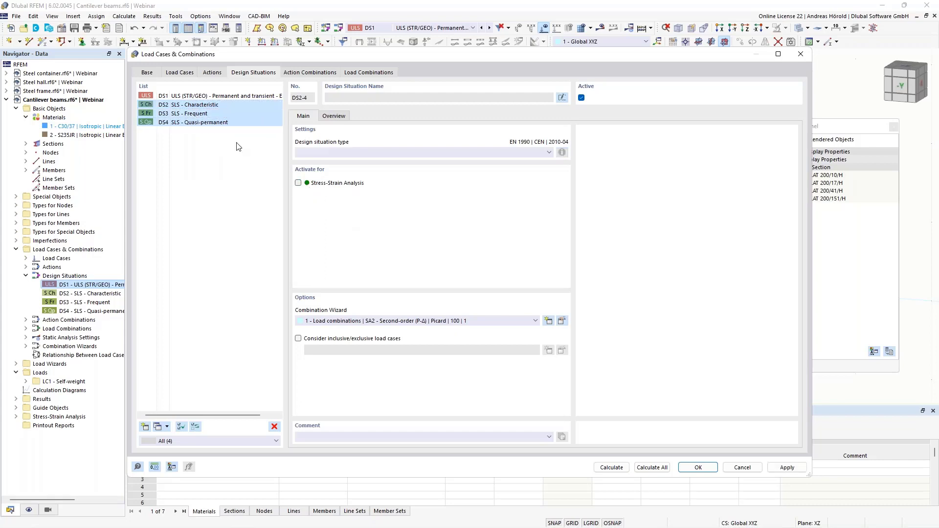
click(219, 97)
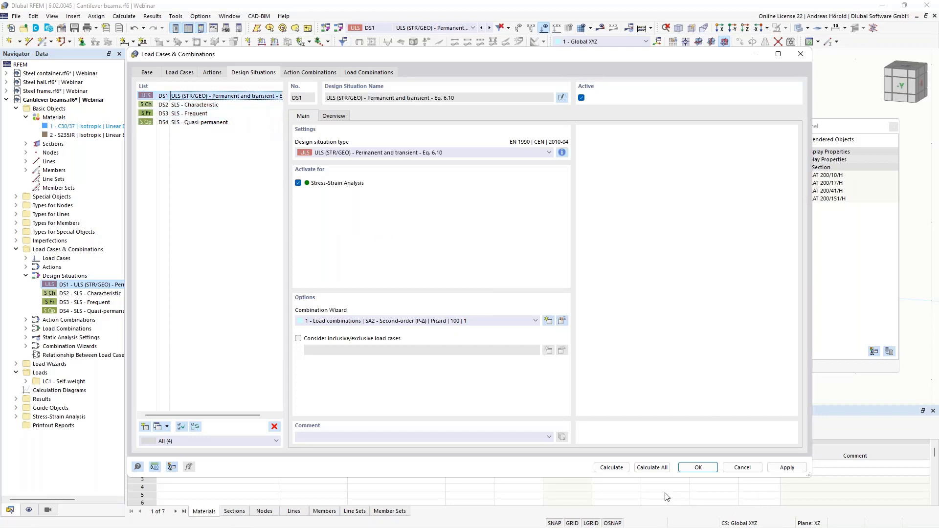
click(692, 468)
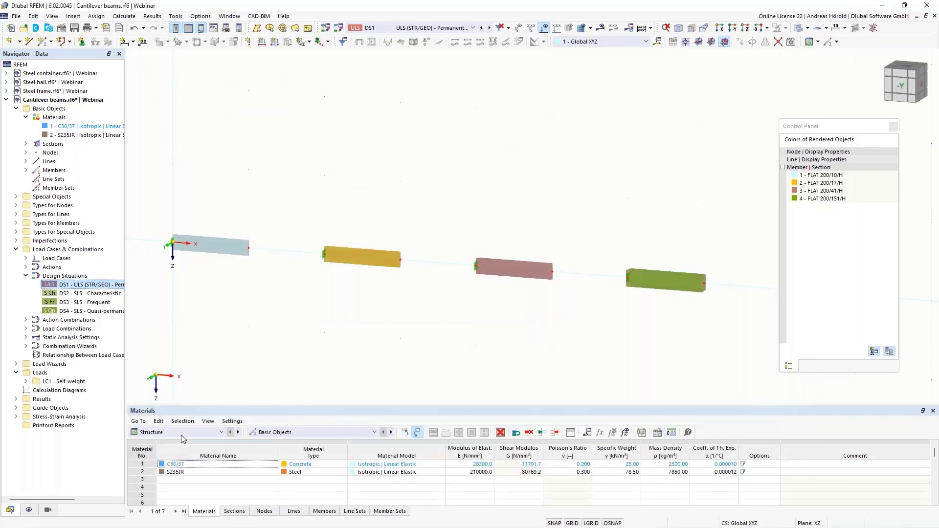
Display the Stress-Strain Analysis tables and run the stress-strain calculation for the cantilever beams
drag(202, 407, 199, 310)
click(185, 331)
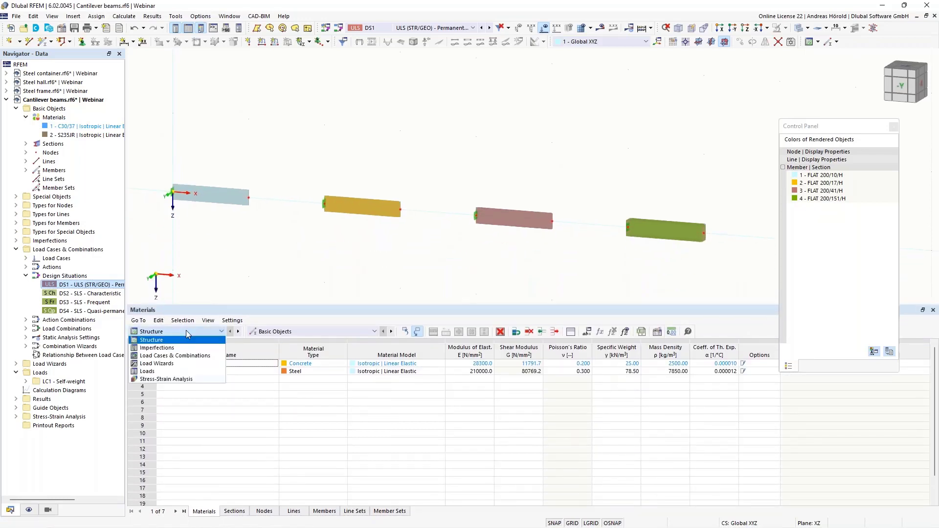
click(198, 380)
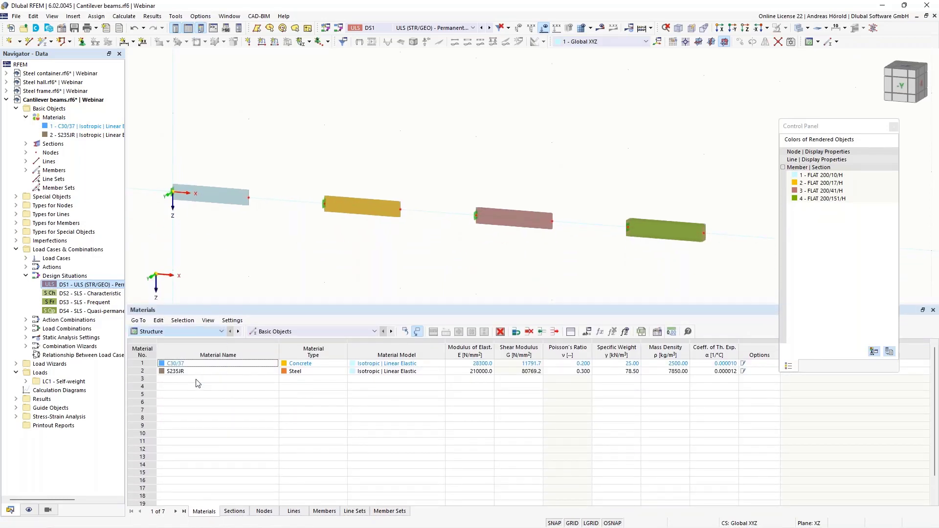
click(430, 332)
click(510, 311)
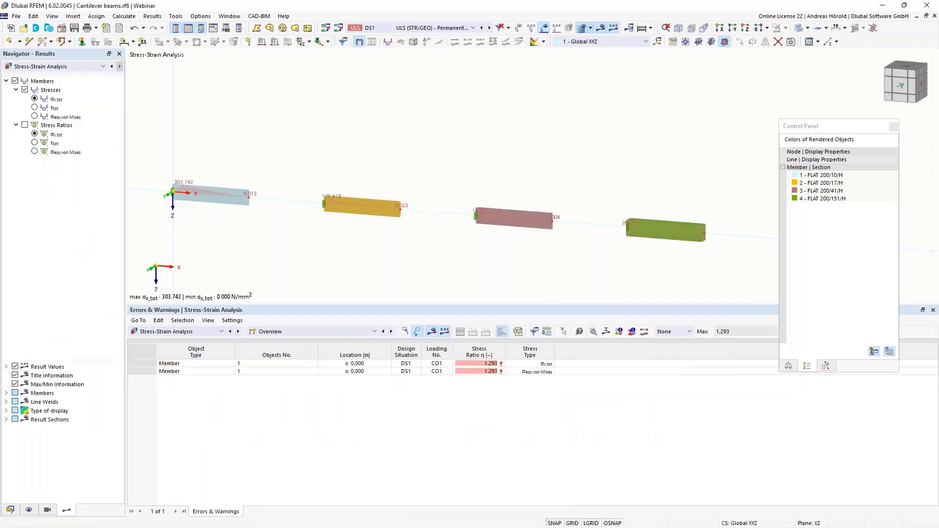
Show the Stresses on Members results sorted by member to compare stresses, limits and ratios of the four beams
click(295, 333)
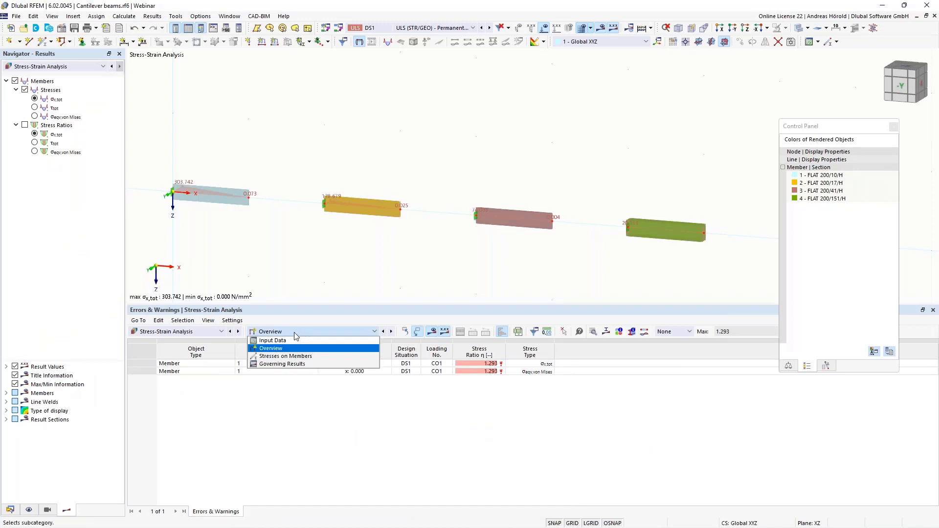
click(309, 357)
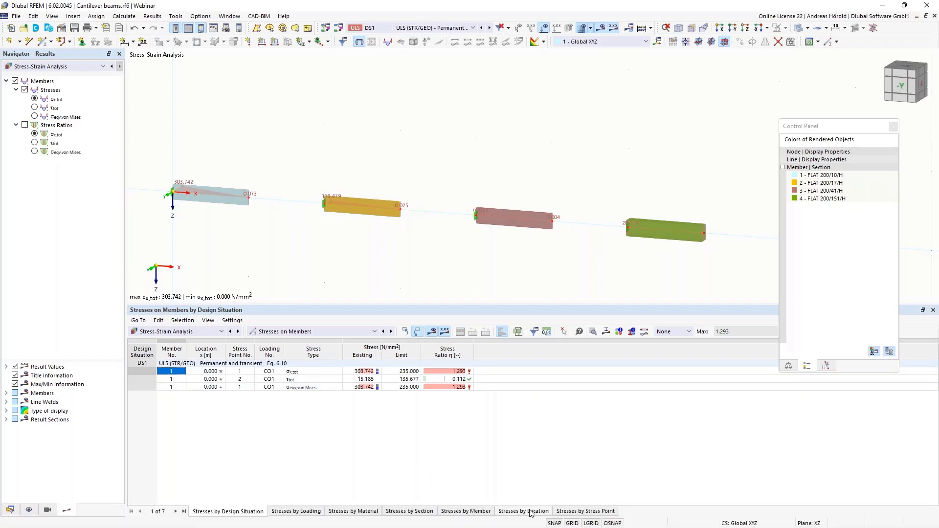
click(462, 516)
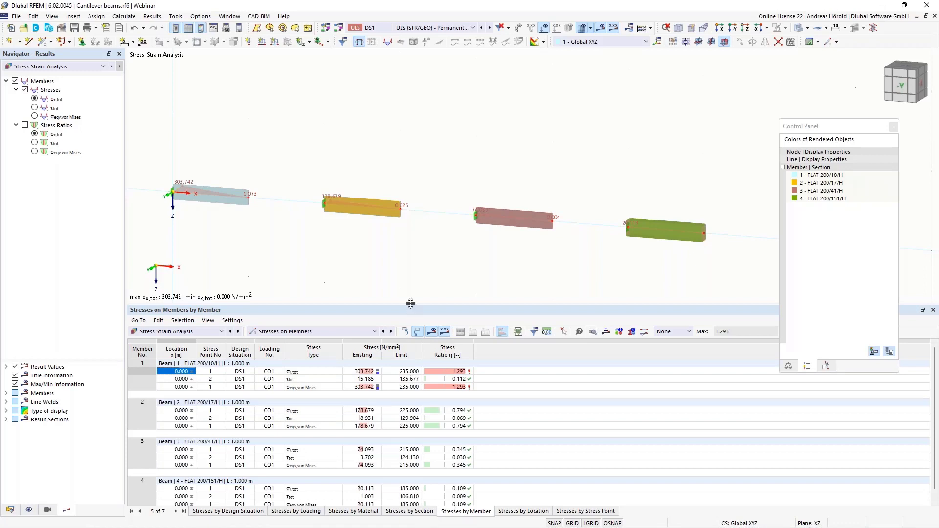
drag(410, 304, 403, 232)
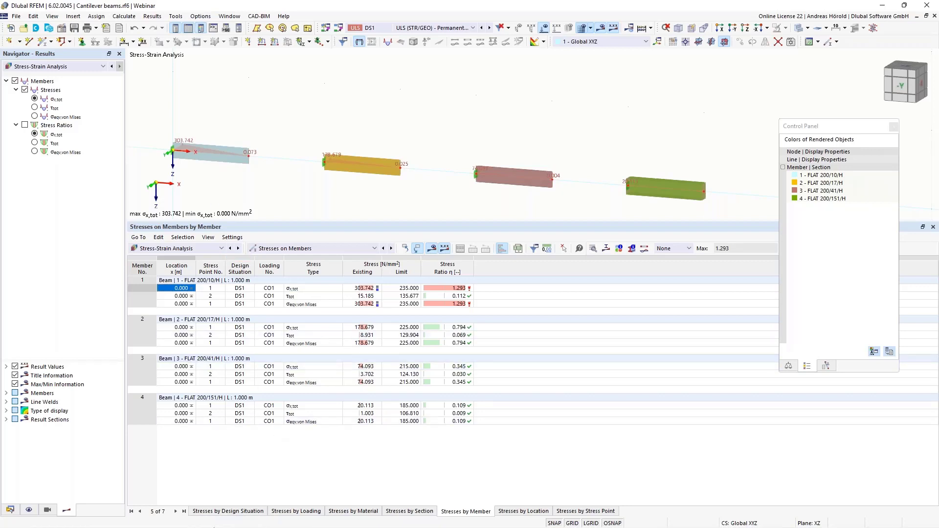
Switch to the Dlubal website in the browser and open its Webinars page in English
click(197, 521)
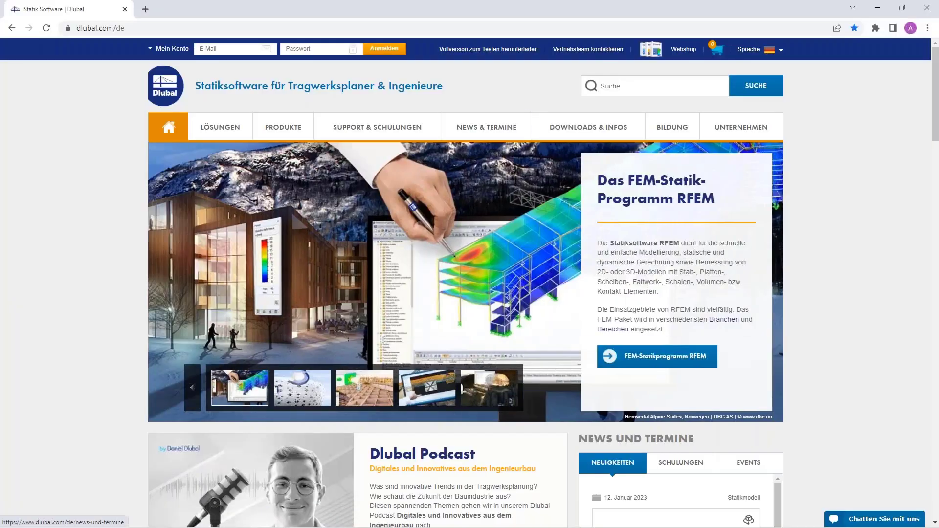
mouse_move(473, 153)
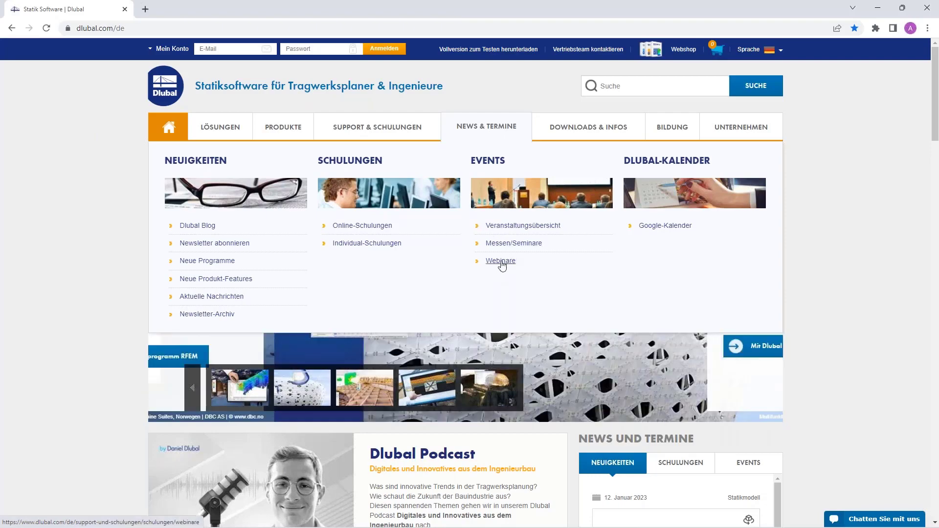
click(500, 261)
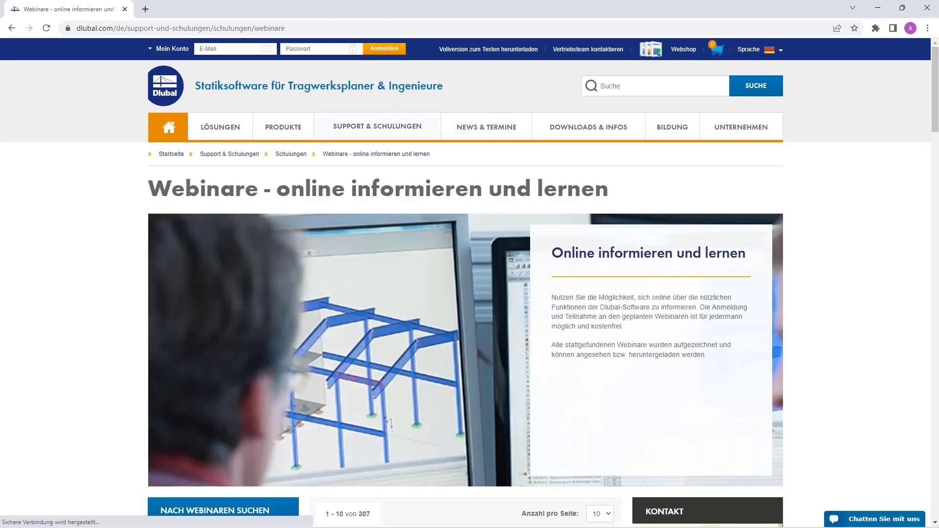
mouse_move(748, 49)
click(740, 91)
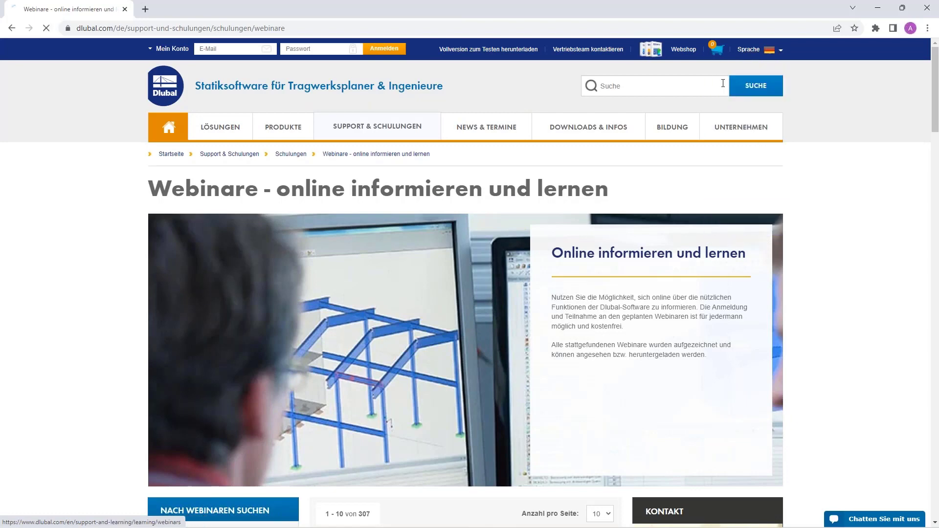
mouse_move(683, 127)
mouse_move(488, 129)
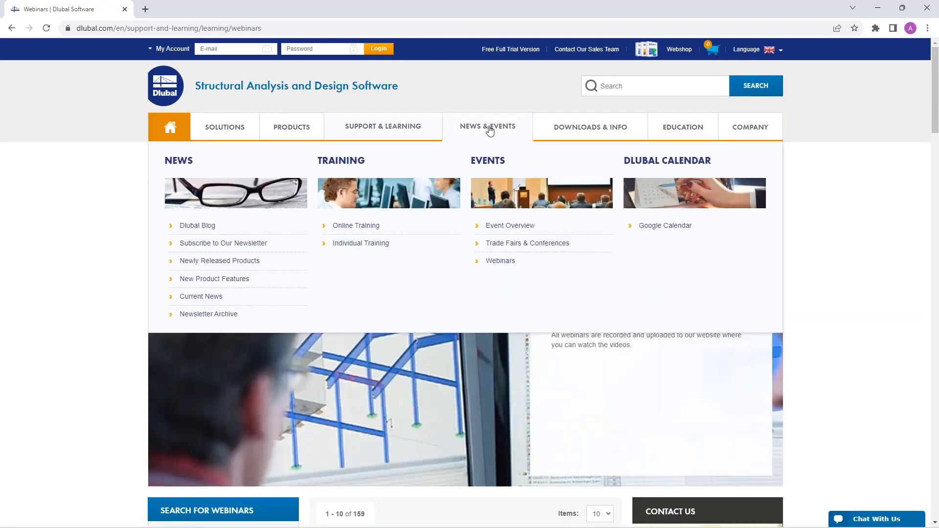
click(500, 262)
Find the January 2023 webinar "Most Frequently Asked Questions Answered by Dlubal Support Team" and open its page
scroll(506, 227, down, 2)
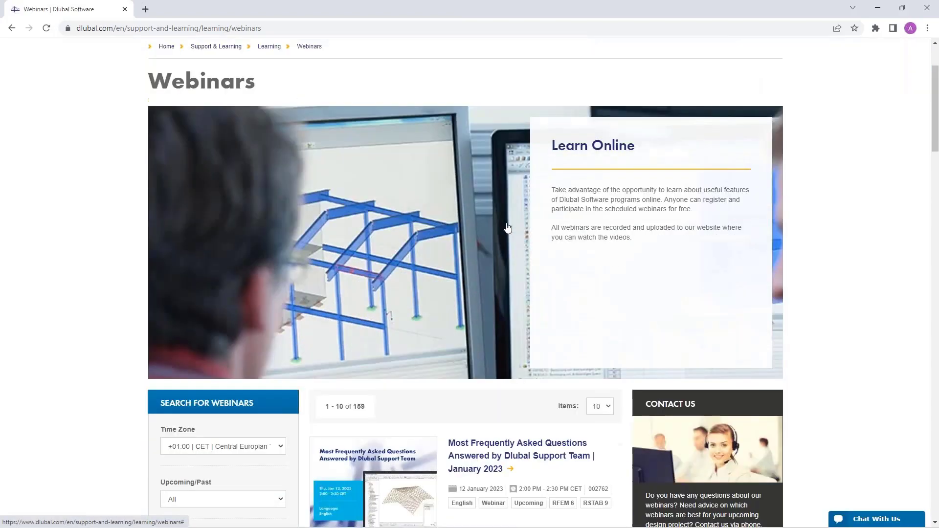
scroll(507, 228, down, 9)
scroll(507, 227, up, 1)
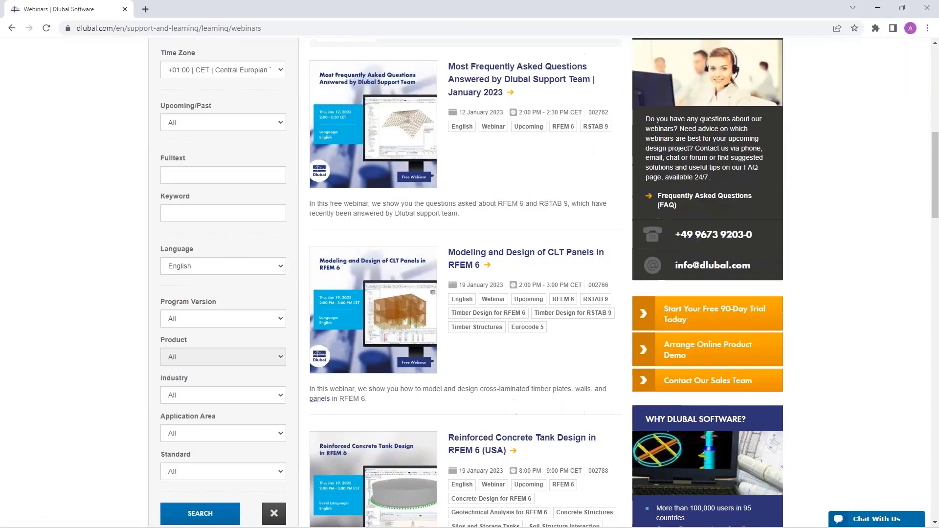
scroll(482, 151, up, 1)
click(479, 137)
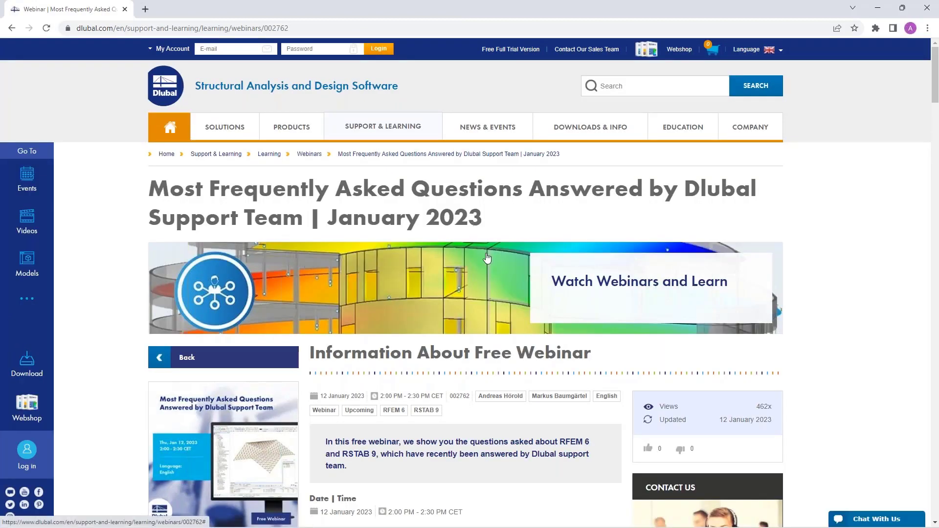
Look through the webinar page, including its time schedule and the Models to Download section
scroll(487, 258, down, 7)
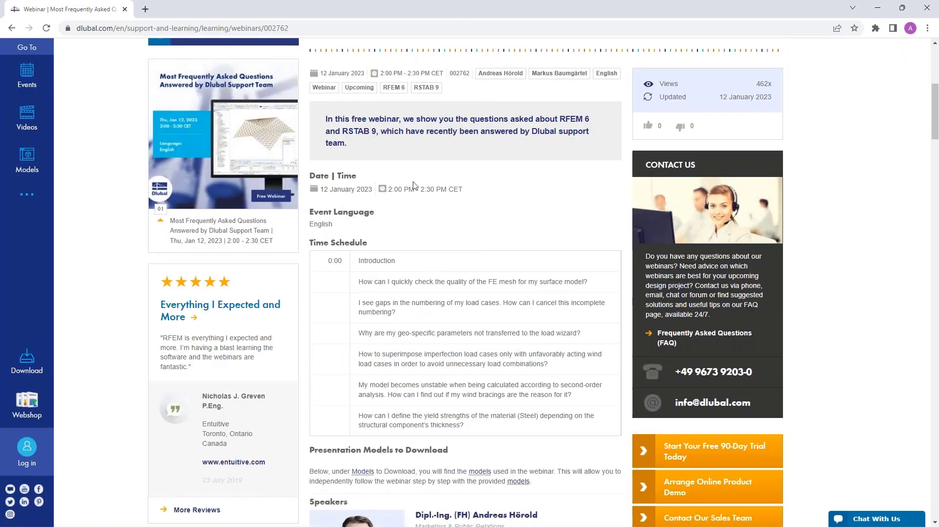
scroll(361, 194, down, 1)
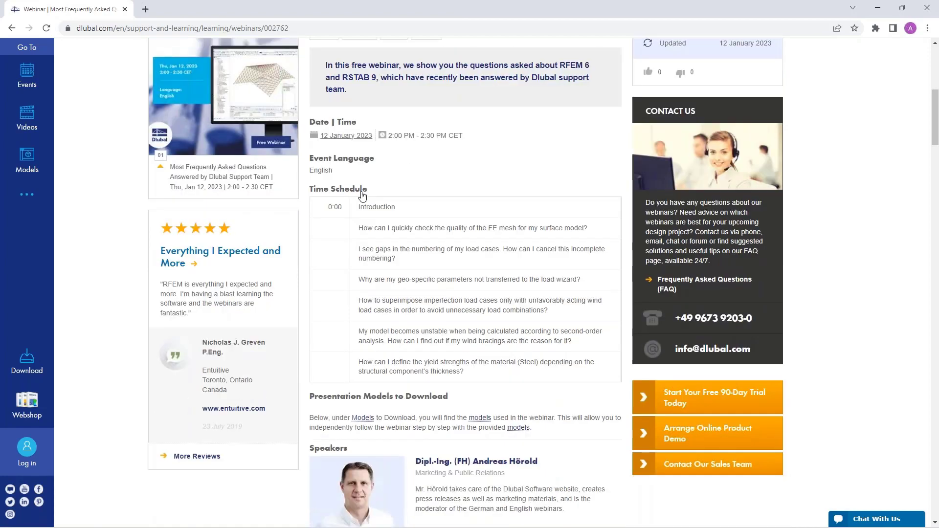
scroll(425, 188, down, 12)
scroll(428, 191, down, 3)
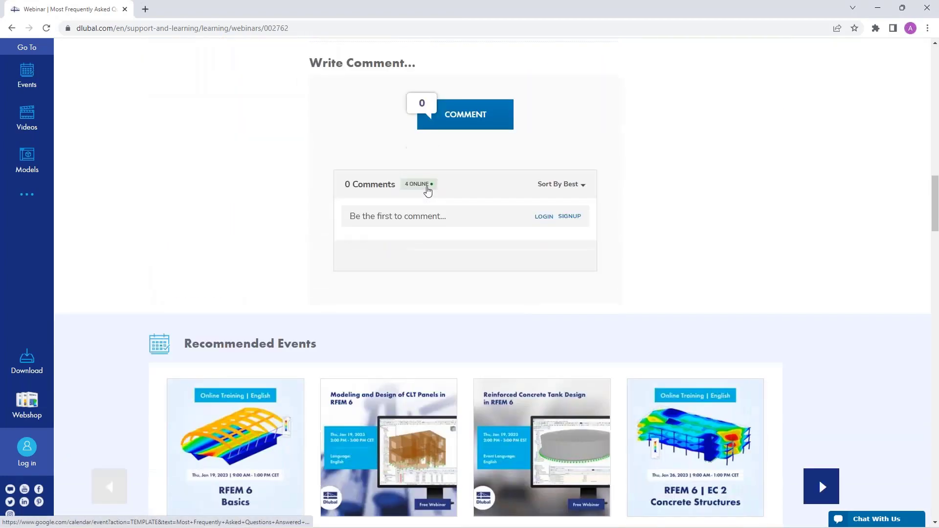
scroll(428, 191, down, 15)
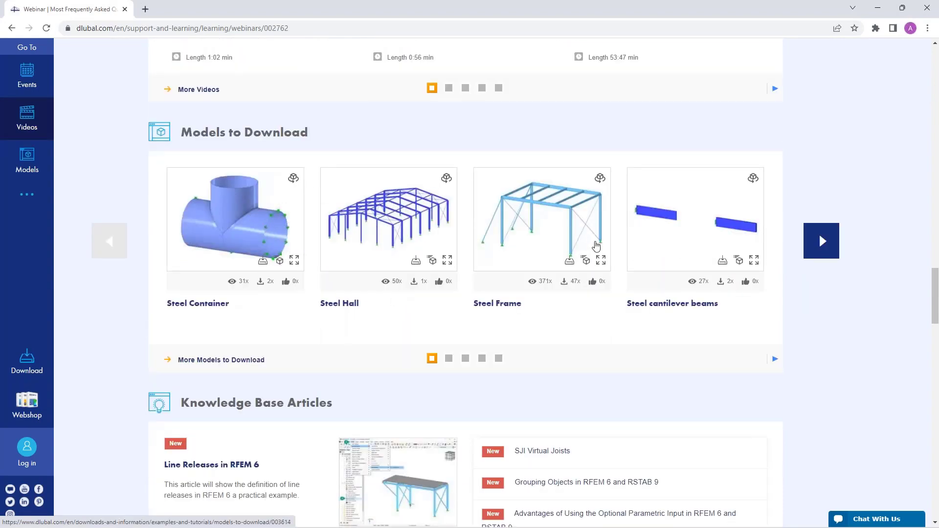
scroll(416, 273, up, 2)
scroll(415, 269, up, 20)
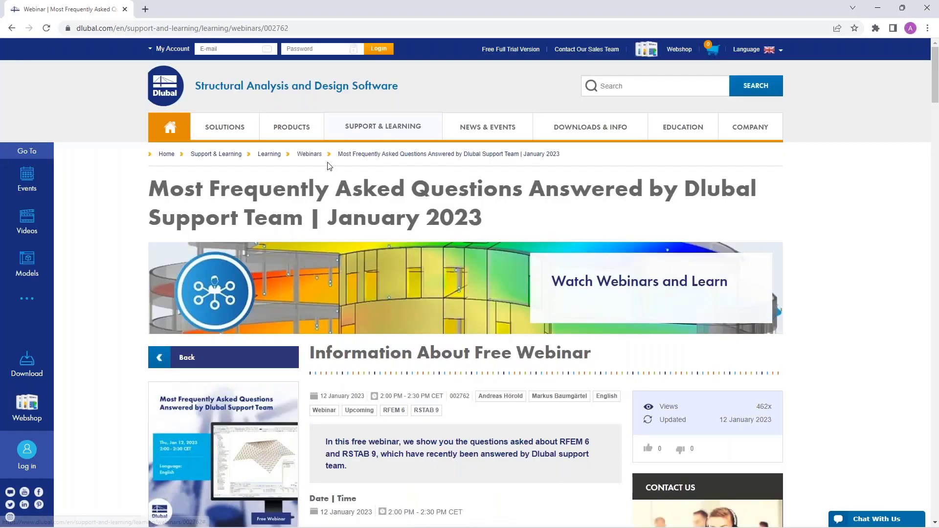
Return to the overview page of all Dlubal webinars
click(309, 154)
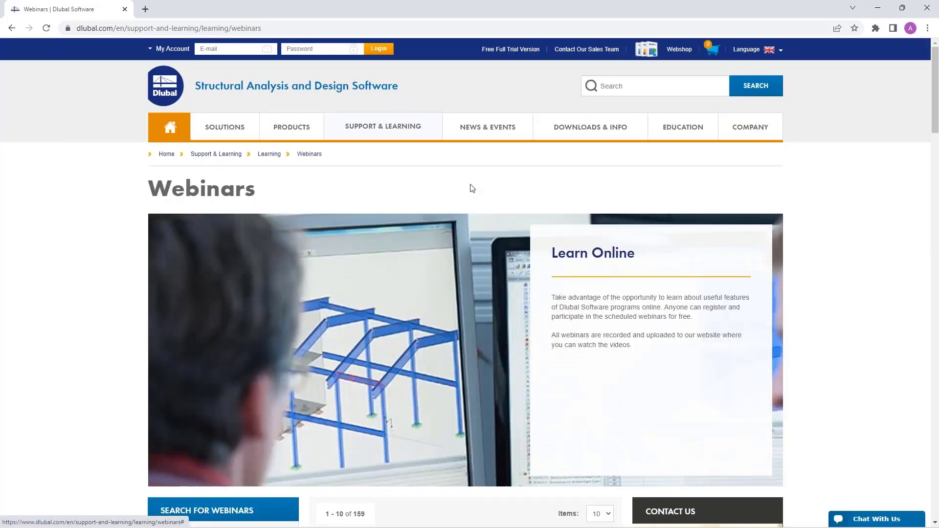
mouse_move(484, 126)
click(486, 263)
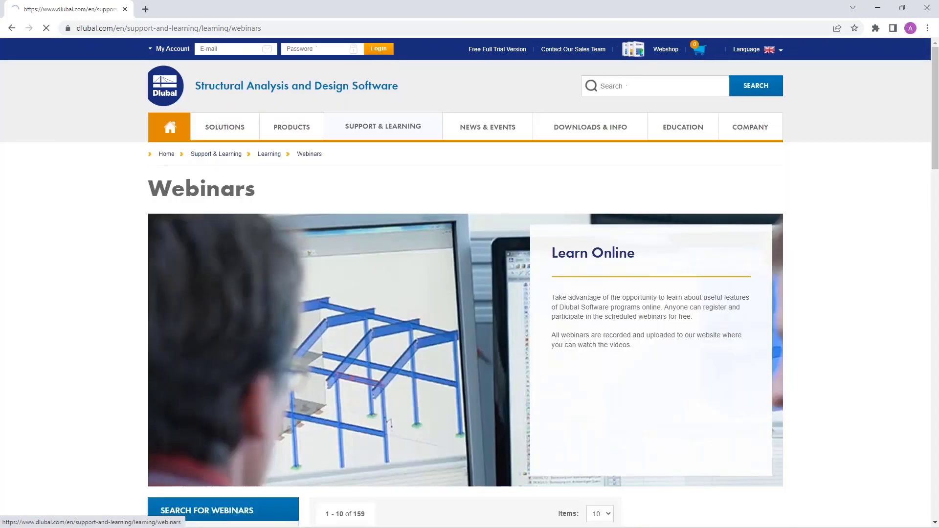
Examine the titles, dates and topics of the upcoming webinars for January and February 2023
scroll(458, 183, down, 12)
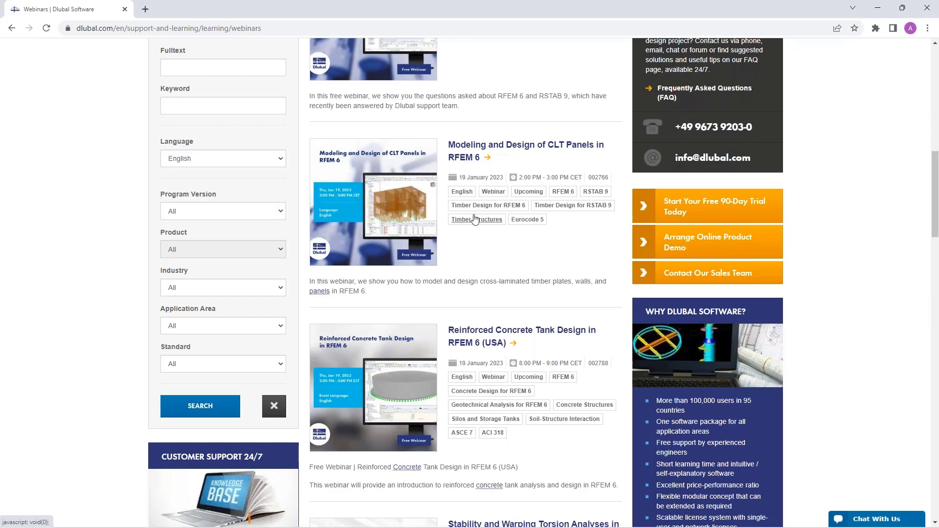
scroll(477, 219, down, 1)
scroll(505, 202, down, 2)
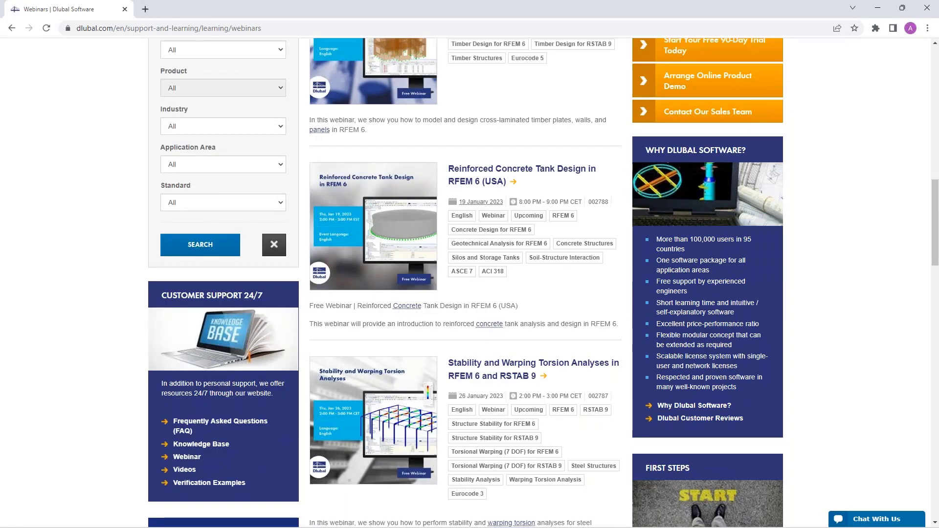
scroll(506, 203, up, 1)
scroll(624, 274, down, 1)
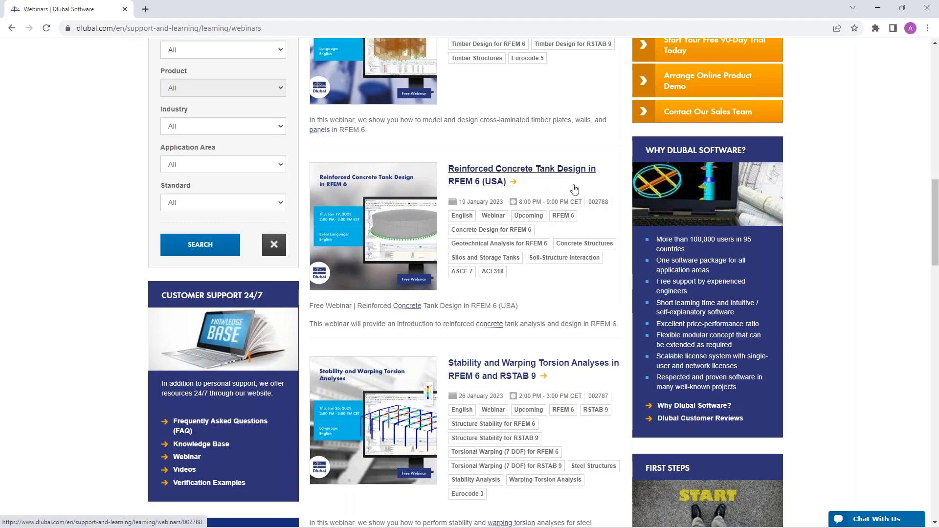
scroll(560, 193, down, 2)
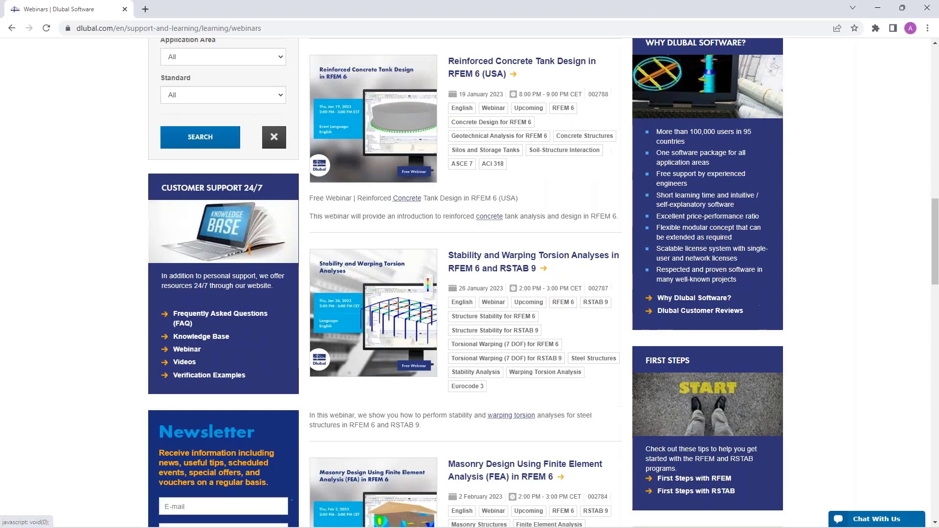
scroll(493, 269, down, 1)
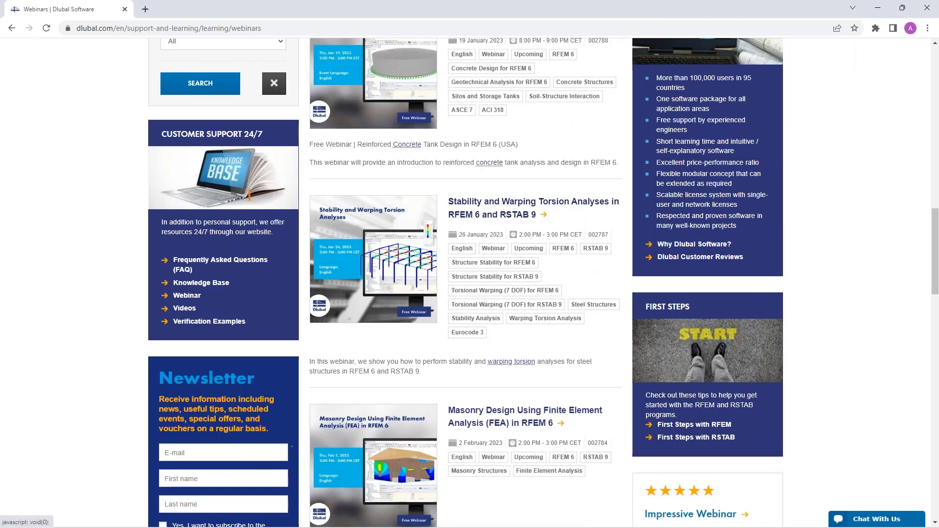
scroll(481, 307, down, 2)
scroll(481, 307, down, 2)
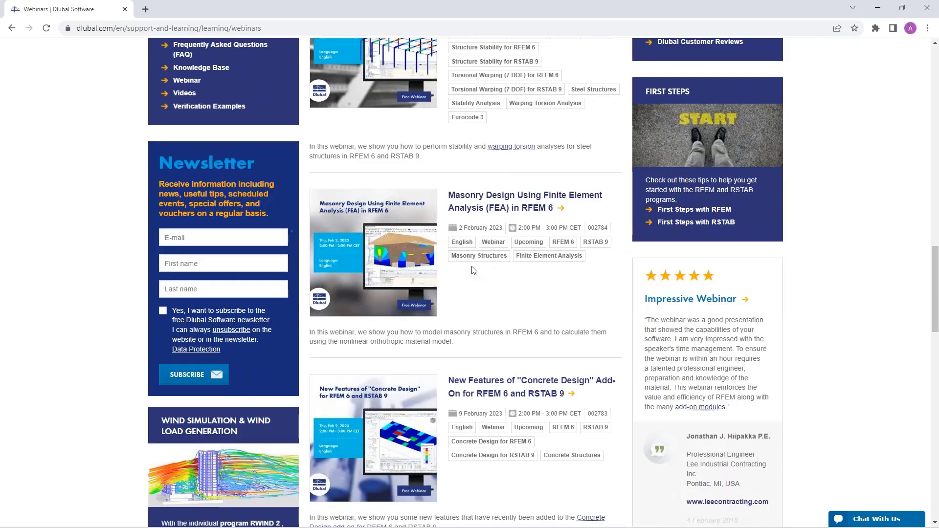
Review the February 2023 webinars on masonry and concrete design, and return to the first entries of the webinar list
scroll(479, 256, down, 1)
scroll(478, 256, down, 1)
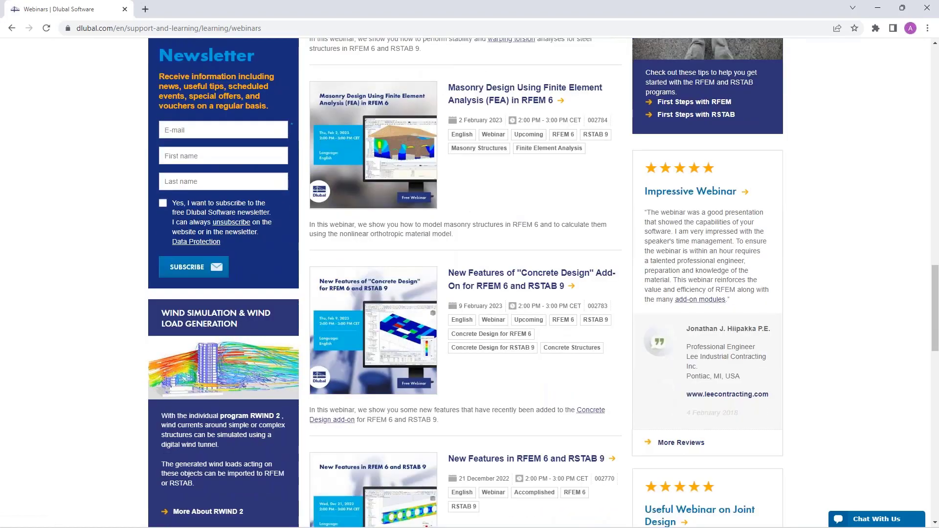
scroll(479, 256, up, 3)
scroll(479, 257, up, 8)
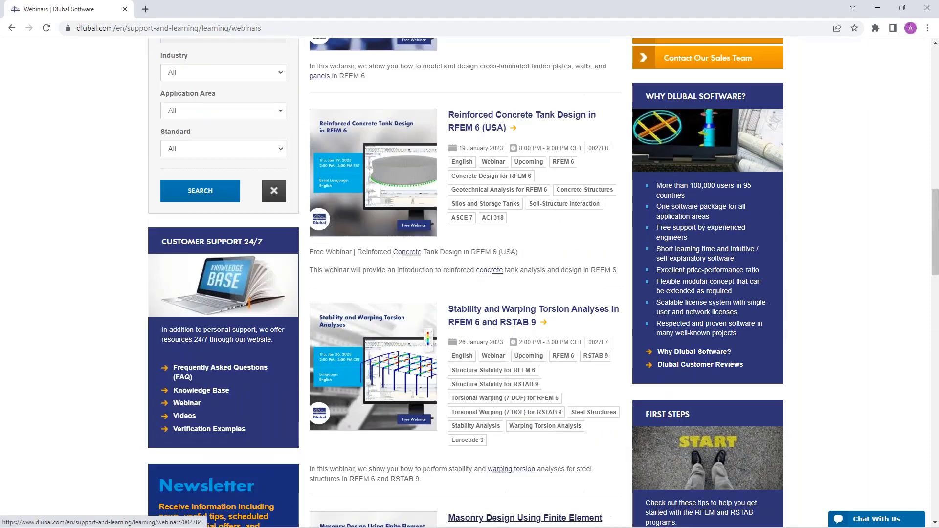
scroll(479, 256, up, 8)
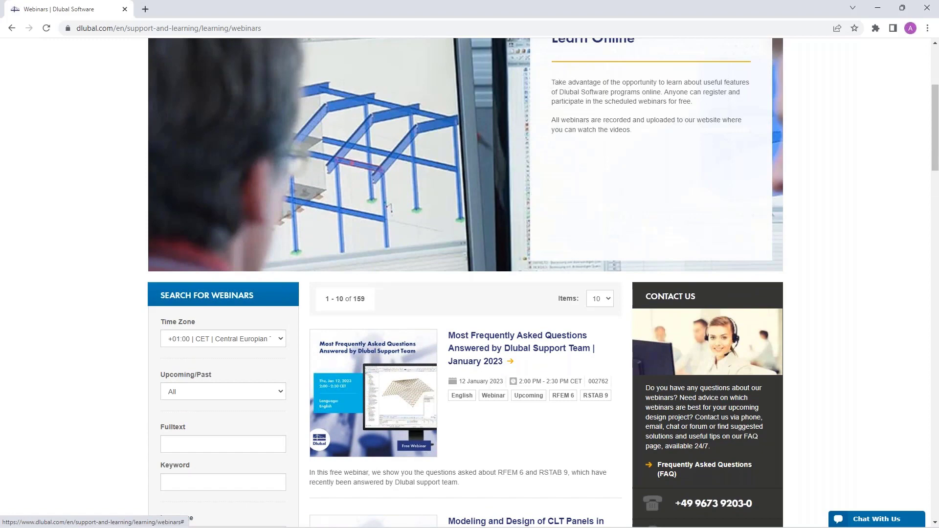
scroll(498, 327, down, 3)
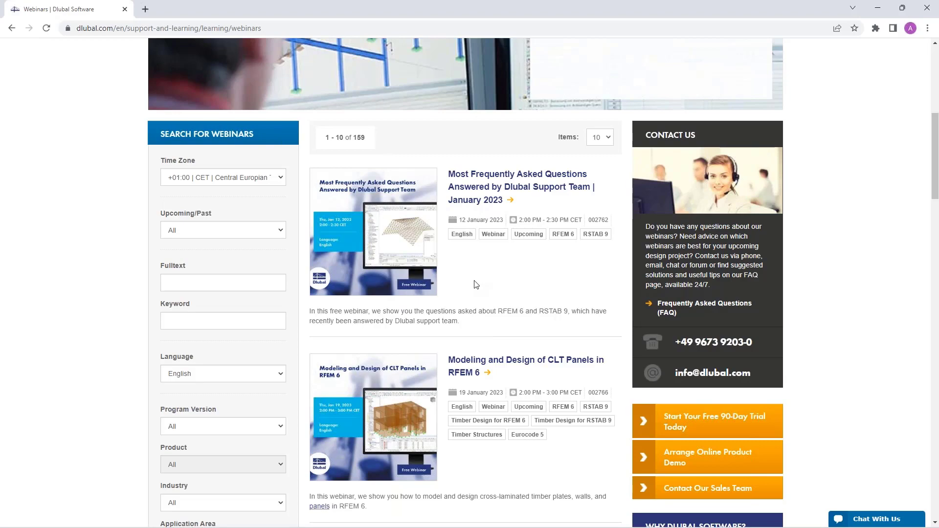
Open the Free Full Trial Version page and look over the RFEM 6, RSTAB 9, RSECTION 1 and RWIND 2 downloads
scroll(476, 285, up, 8)
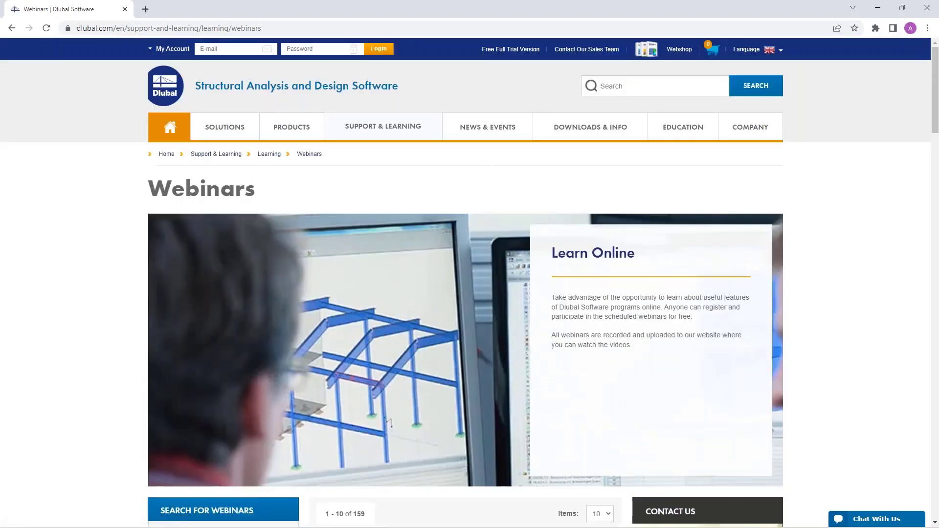
click(512, 50)
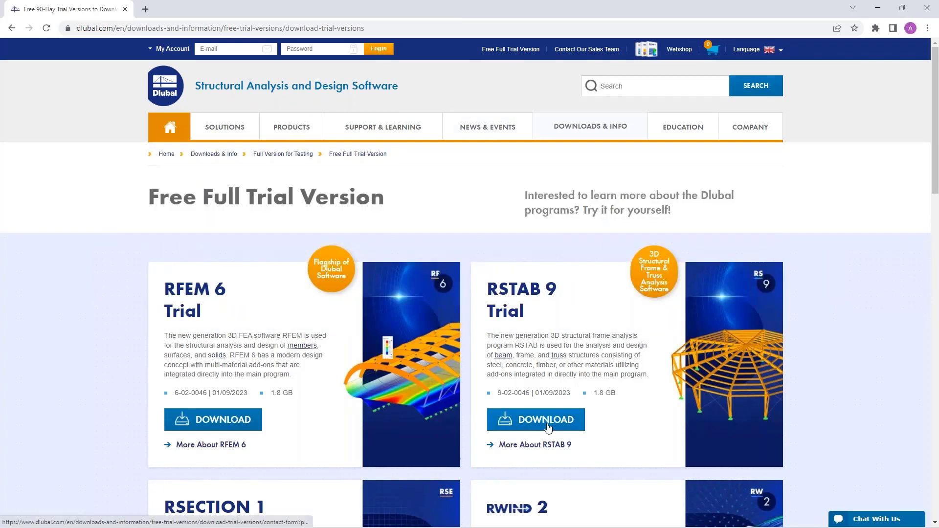
scroll(548, 427, down, 3)
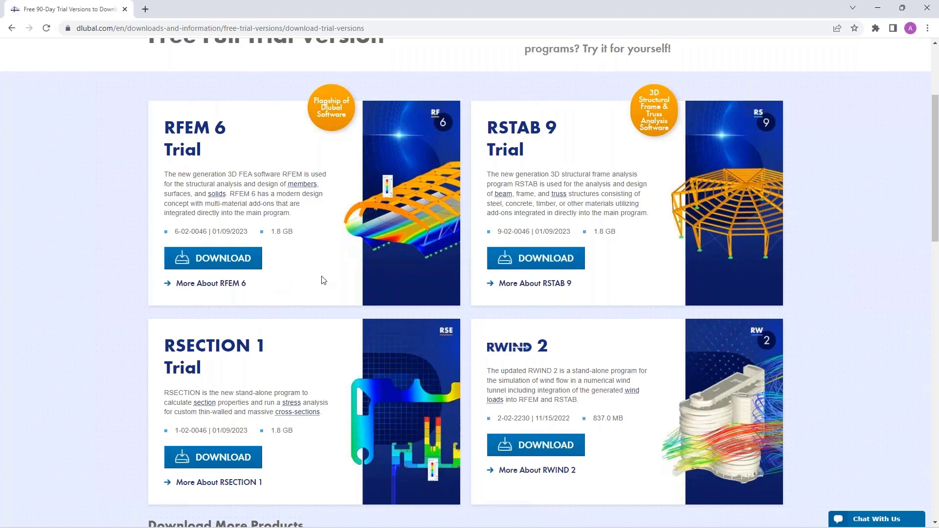
scroll(323, 279, up, 3)
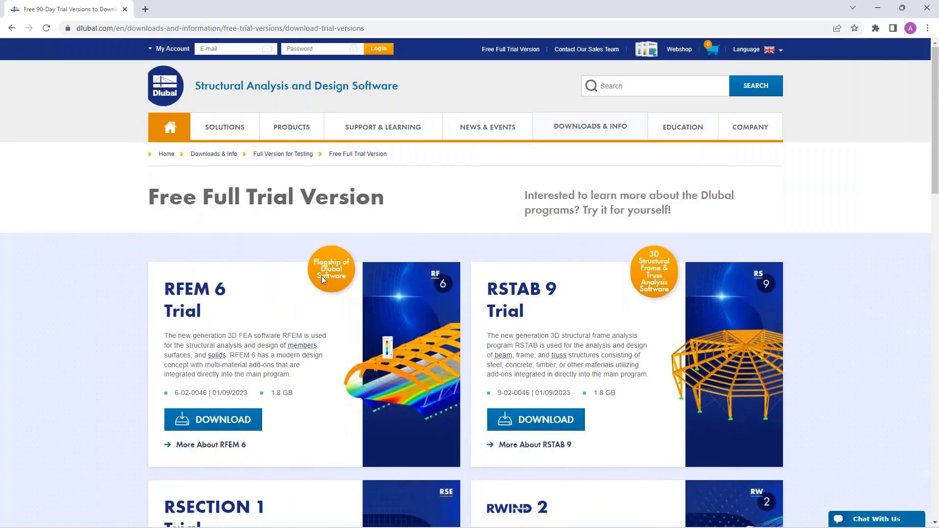